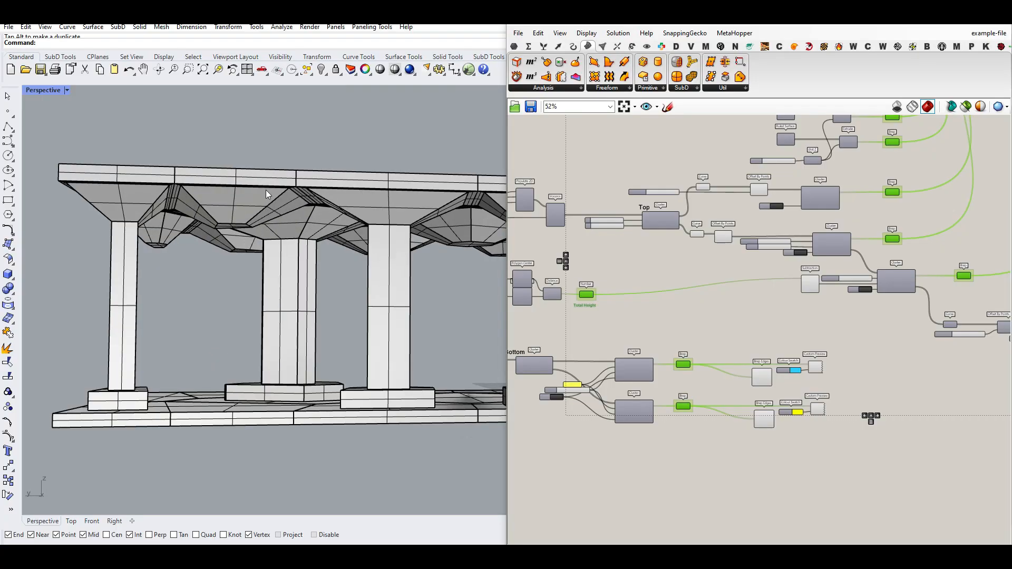
Step: Examine the baked structure's Voronoi top panels and the components that generate them
right_click_drag(308, 205, 305, 236)
left_click(361, 246)
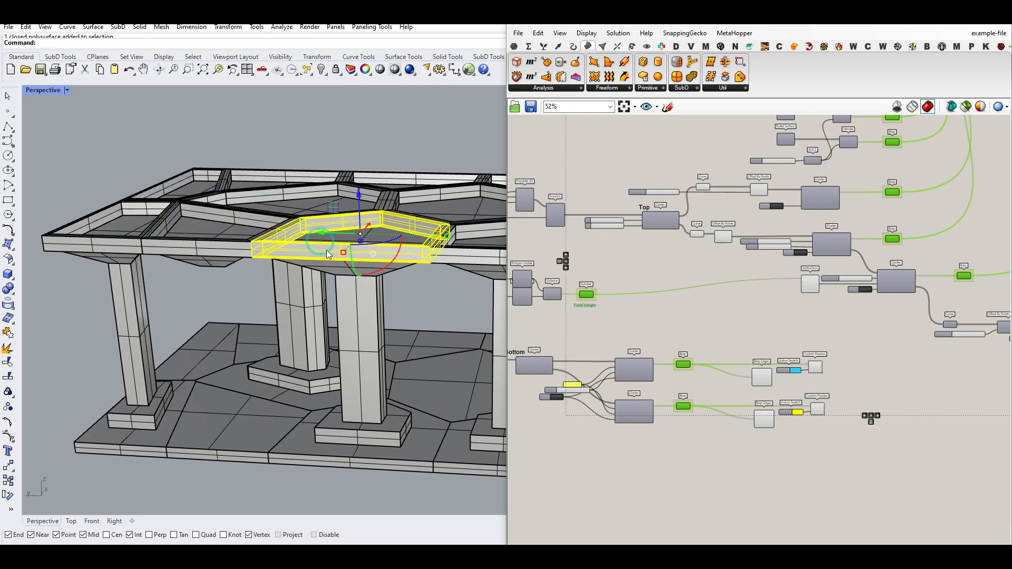
right_click_drag(761, 237, 690, 300)
scroll(701, 299, "down", 2)
left_click(842, 235)
scroll(797, 237, "up", 4)
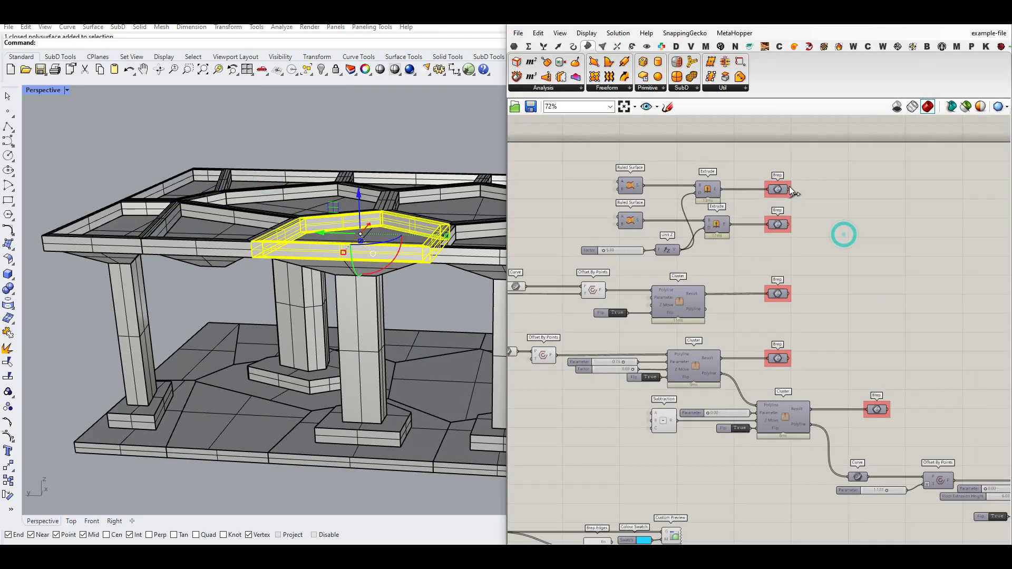
left_click(213, 303)
scroll(213, 302, "down", 5)
right_click_drag(215, 322, 221, 355)
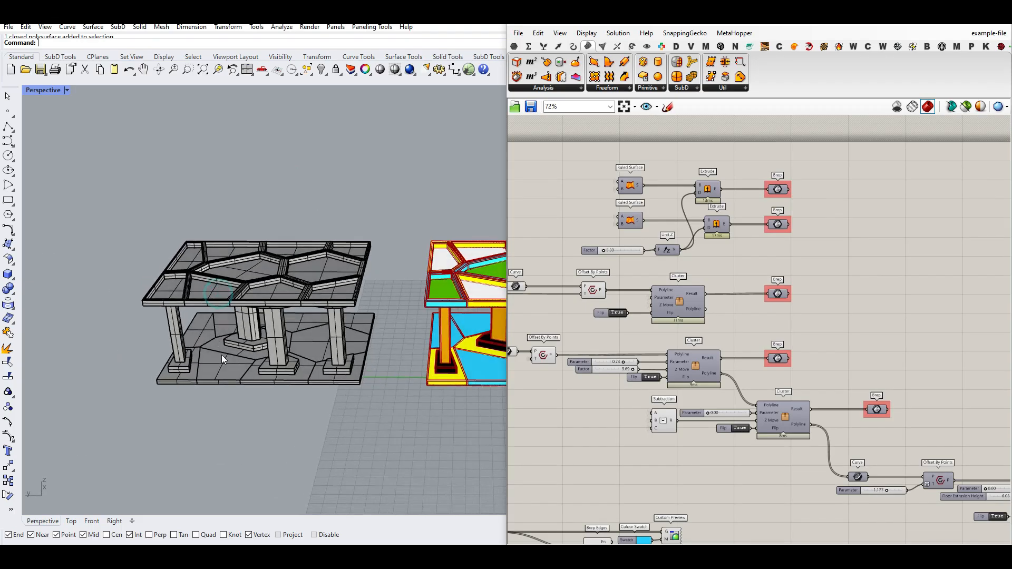
Step: Examine the columns, footings and floor panels of the structure from close up and from a wider view
scroll(221, 355, "up", 5)
left_click(225, 365)
left_click(293, 381)
left_click(322, 439)
scroll(336, 343, "up", 5)
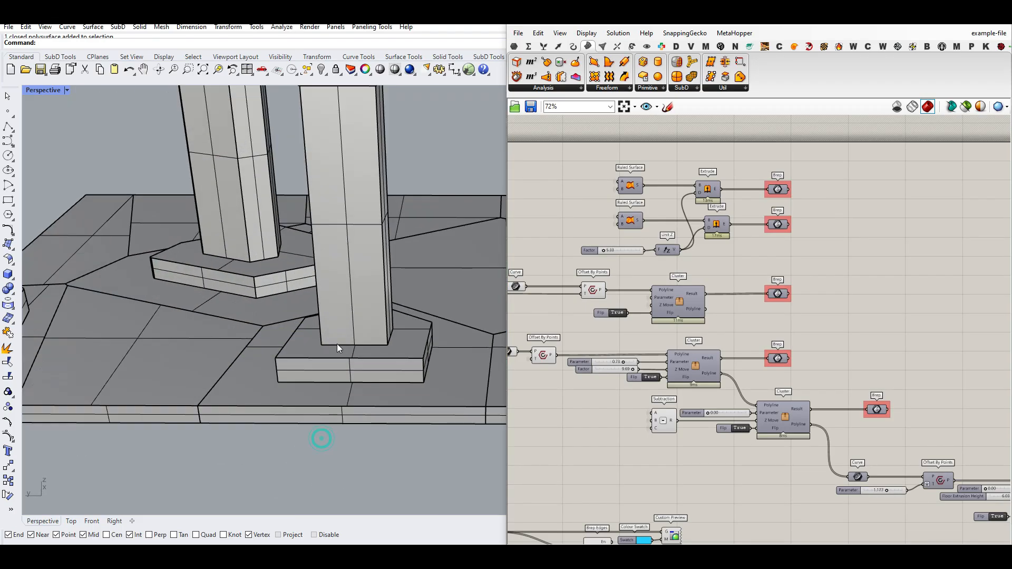
scroll(337, 343, "down", 7)
right_click_drag(342, 327, 319, 239)
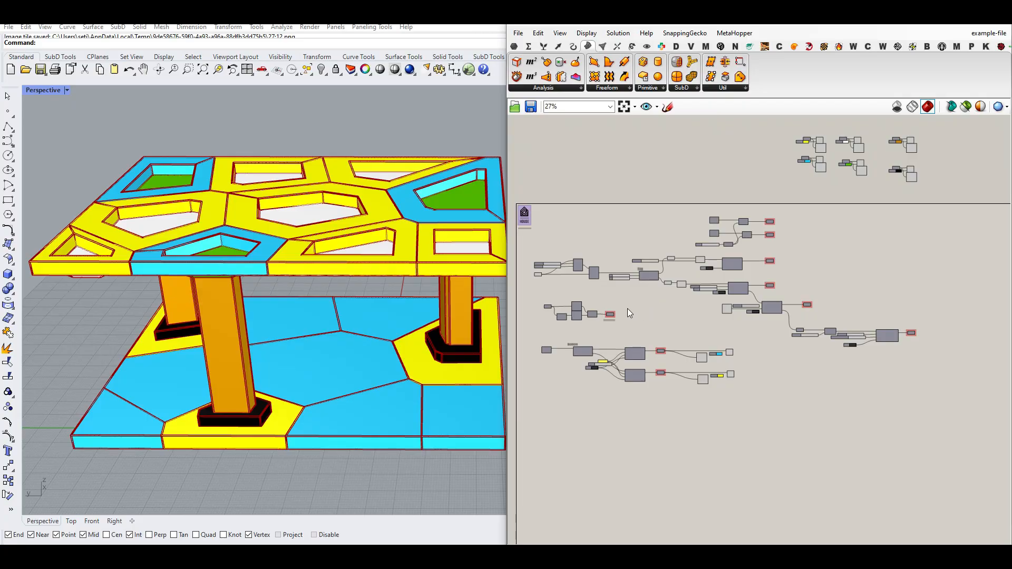
Step: Vary the Voronoi cell pattern with the cell sliders feeding Populate 2D
scroll(536, 271, "up", 6)
left_click_drag(580, 232, 618, 266)
scroll(325, 281, "down", 7)
scroll(669, 255, "down", 5)
Step: Set the Top cluster's Percentage to 0.428 and its Seed to 47
right_click_drag(802, 311, 616, 301)
scroll(794, 257, "up", 3)
right_click_drag(789, 258, 721, 272)
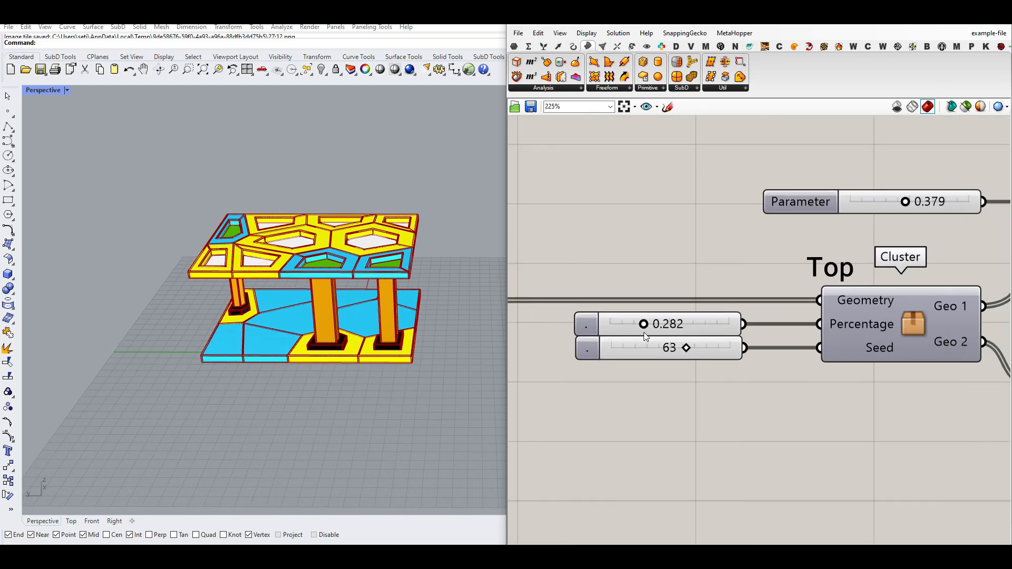
left_click_drag(644, 325, 757, 315)
right_click_drag(295, 332, 274, 276)
scroll(274, 277, "up", 5)
left_click_drag(729, 325, 660, 324)
right_click_drag(211, 304, 478, 360)
left_click_drag(689, 352, 671, 353)
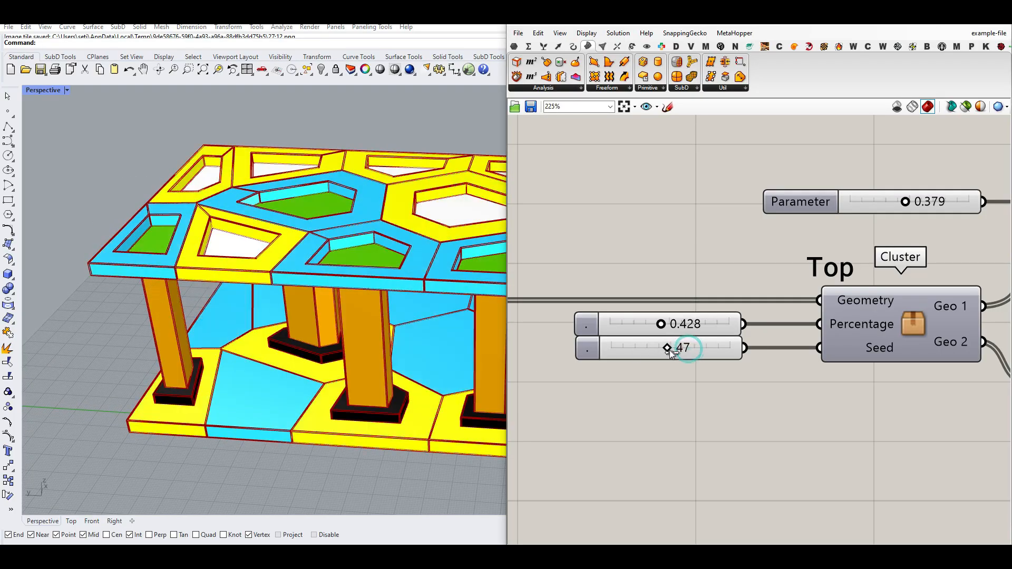
Step: Set the offset Parameter for the Top cluster's Geo 1 curves to 0.100
right_click_drag(253, 358, 474, 311)
scroll(584, 313, "down", 6)
right_click_drag(709, 276, 683, 300)
scroll(683, 301, "up", 5)
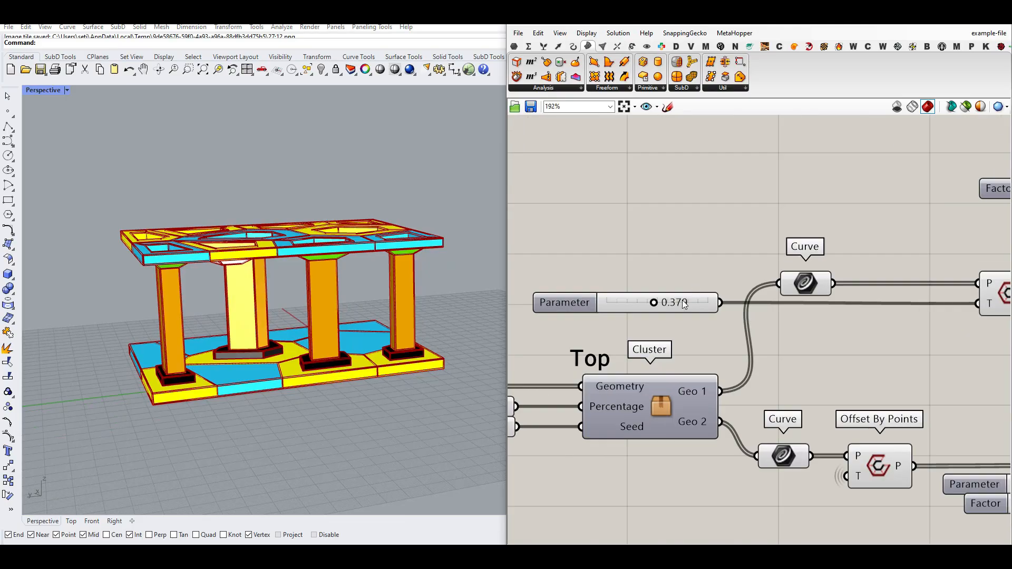
right_click_drag(330, 268, 301, 307)
scroll(301, 308, "up", 4)
mouse_move(654, 306)
left_mouse_down()
mouse_move(636, 305)
mouse_move(655, 306)
left_mouse_up()
right_click_drag(367, 385, 310, 194)
scroll(359, 313, "down", 5)
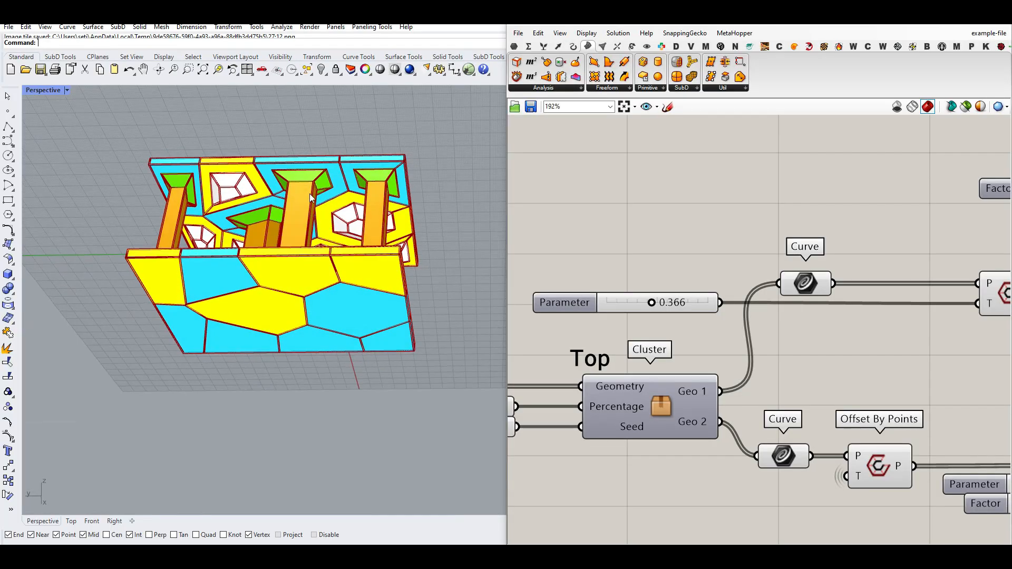
scroll(310, 196, "up", 5)
left_click_drag(651, 302, 596, 302)
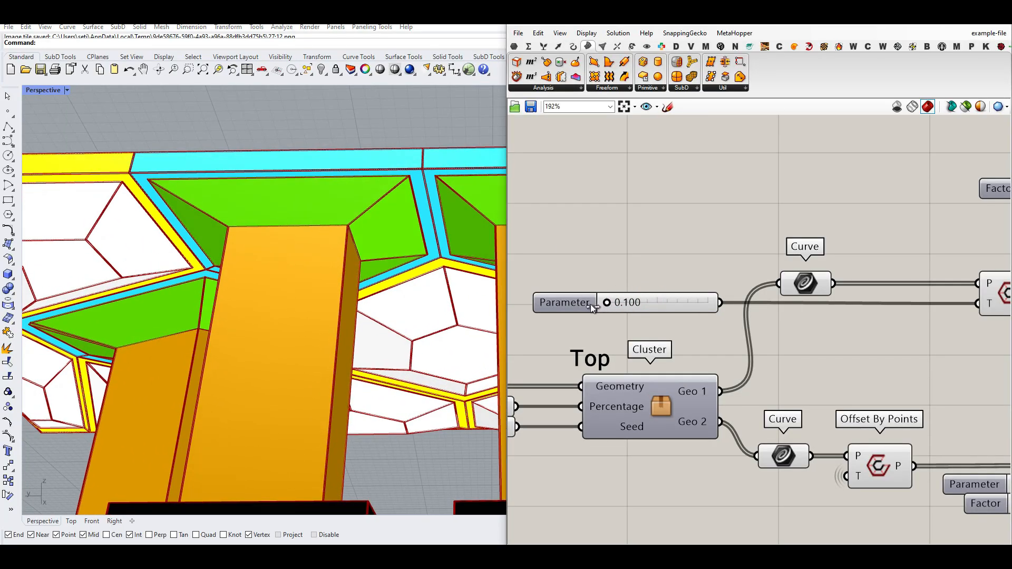
Step: Set the Parameter of the cluster fed by the Geo 2 offset curves to 0.73
scroll(311, 262, "down", 4)
mouse_move(311, 261)
right_mouse_down()
mouse_move(317, 277)
mouse_move(319, 259)
right_mouse_up()
right_click_drag(685, 265, 646, 264)
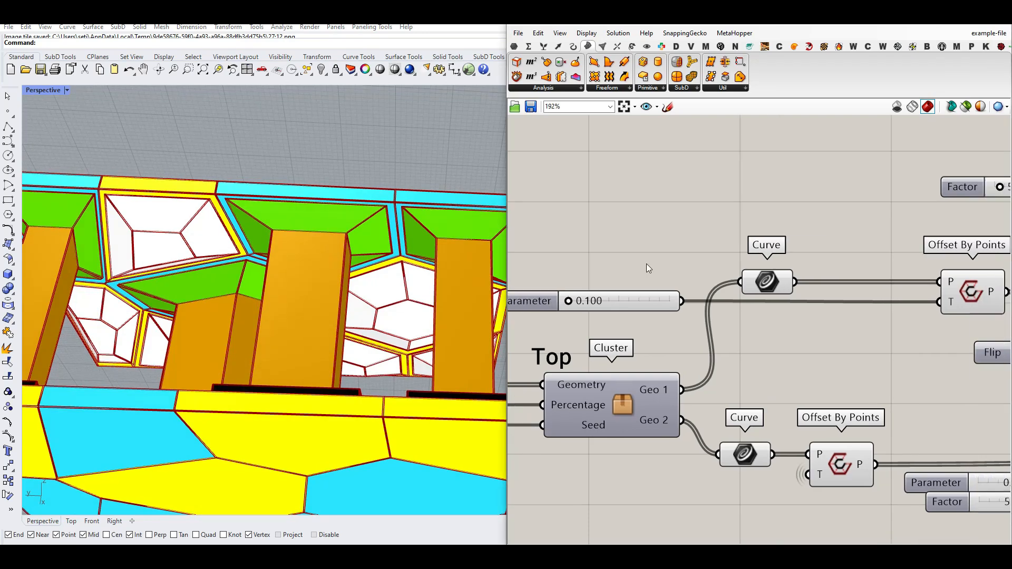
scroll(646, 263, "down", 3)
scroll(698, 339, "up", 5)
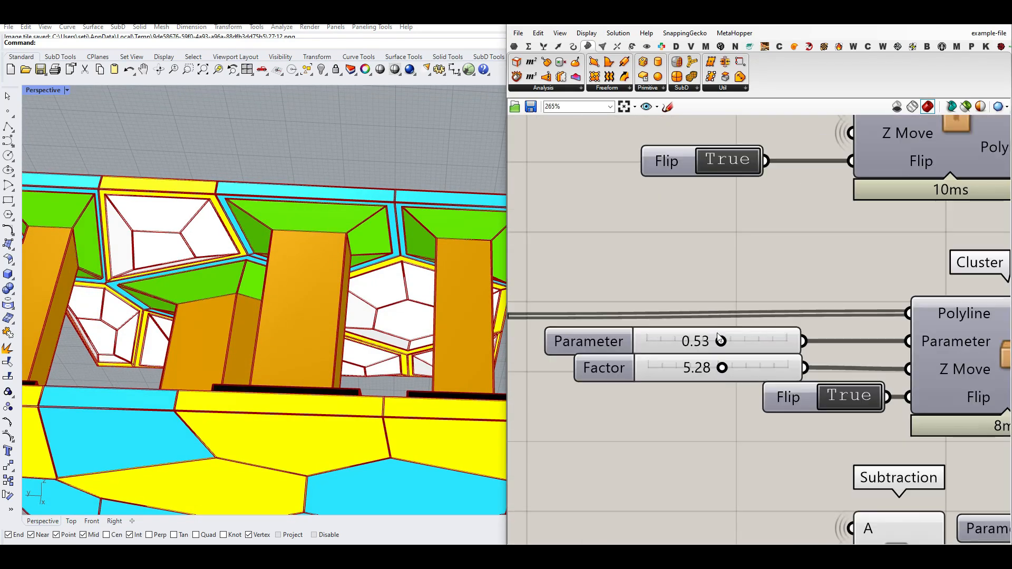
left_click_drag(723, 343, 749, 342)
scroll(309, 227, "up", 3)
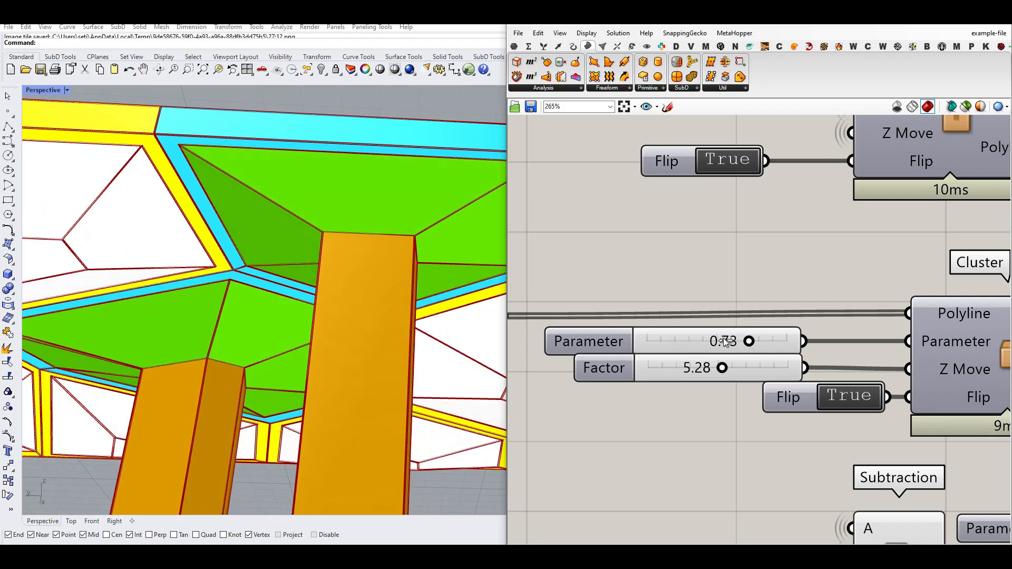
Step: Set the Z Move Factor of the Geo 2 column-capital cluster to 9.69
scroll(348, 298, "down", 5)
right_click_drag(350, 299, 347, 327)
scroll(367, 309, "up", 4)
left_click_drag(722, 368, 797, 369)
Step: Try the taper Parameter of the column cluster and return it to 0.00
scroll(264, 316, "down", 3)
right_click_drag(253, 326, 192, 337)
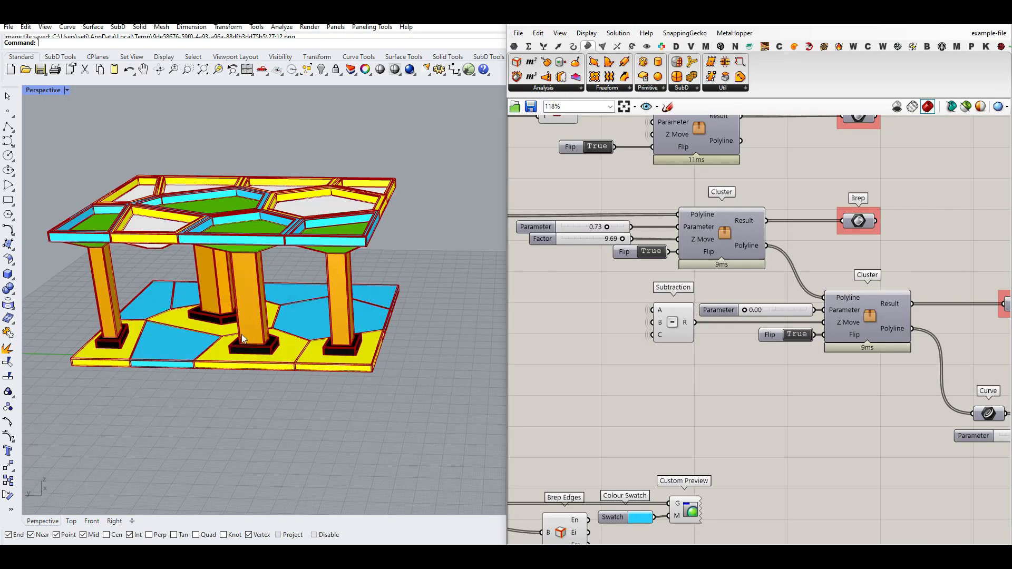
scroll(242, 337, "up", 4)
left_click_drag(743, 310, 723, 311)
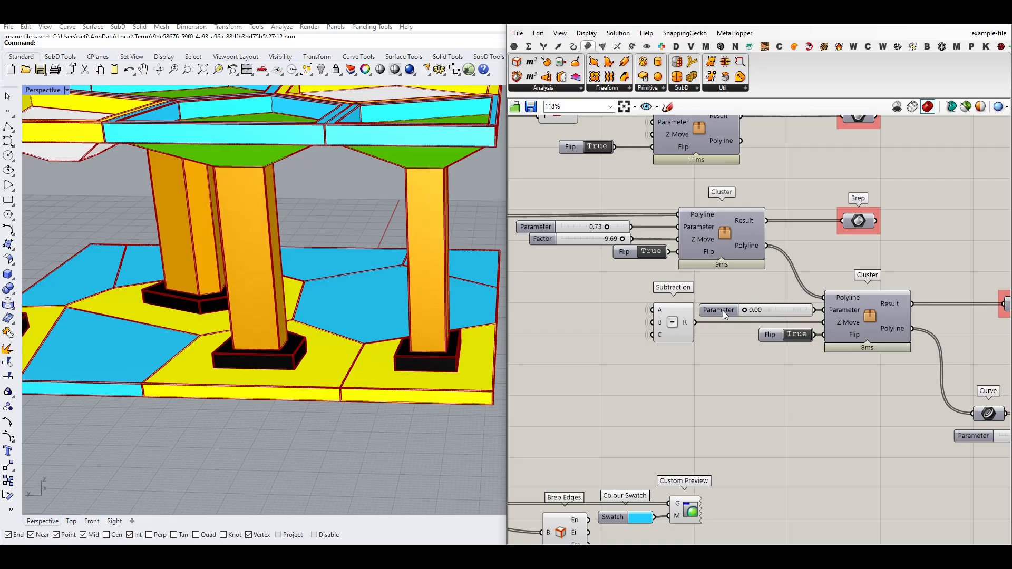
Step: Try the Unit Z Factor that controls the extrusion height of the top frames
scroll(708, 247, "down", 3)
right_click_drag(665, 270, 723, 366)
scroll(735, 283, "down", 3)
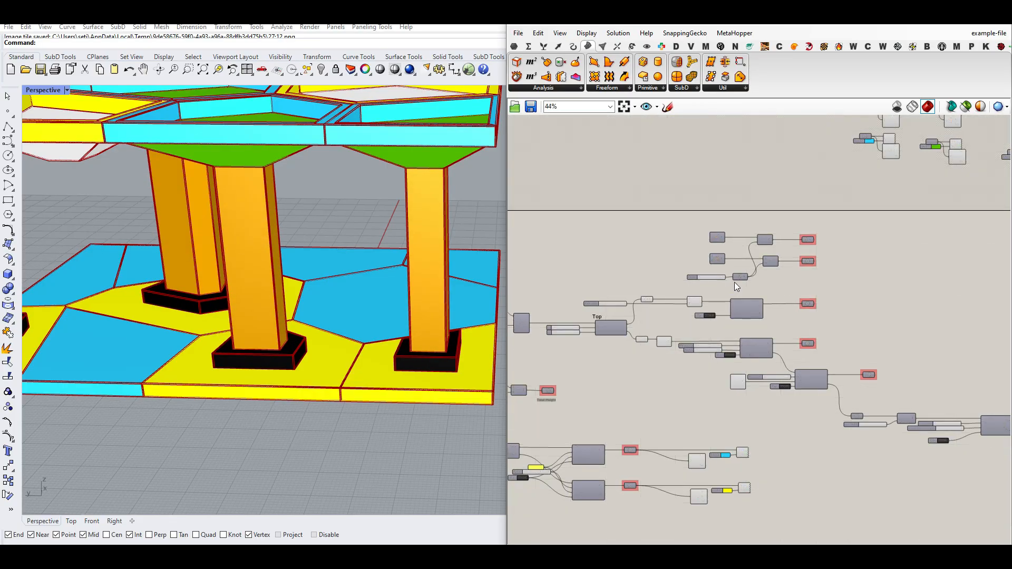
scroll(681, 282, "up", 8)
mouse_move(618, 269)
left_mouse_down()
mouse_move(659, 269)
mouse_move(618, 269)
left_mouse_up()
Step: Set the offset Parameter of the column footing curves to 1.177
scroll(638, 287, "down", 5)
right_click_drag(668, 323, 680, 285)
scroll(693, 287, "down", 3)
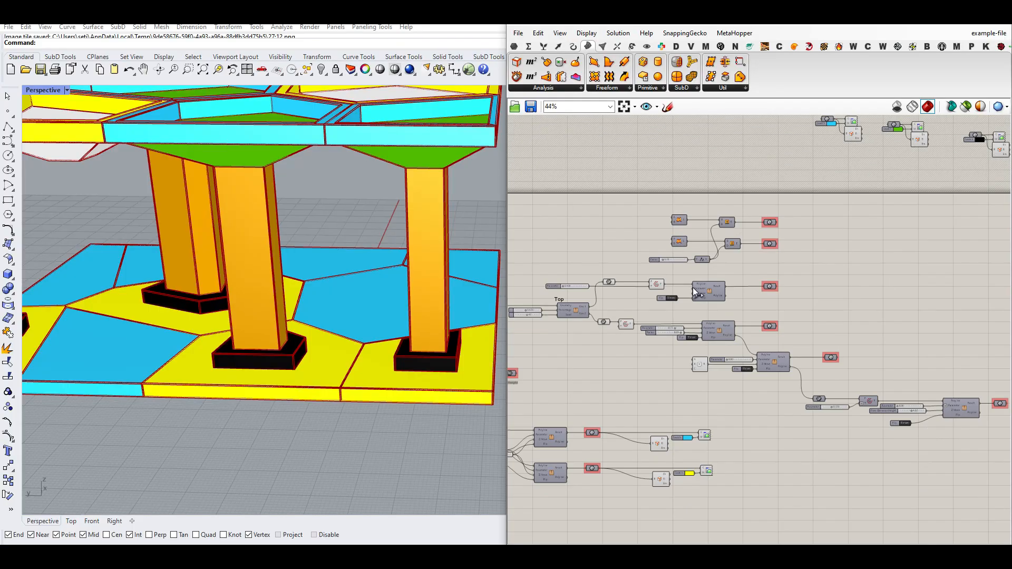
right_click_drag(752, 388, 745, 350)
scroll(738, 347, "down", 2)
right_click_drag(859, 375, 863, 340)
scroll(863, 341, "up", 6)
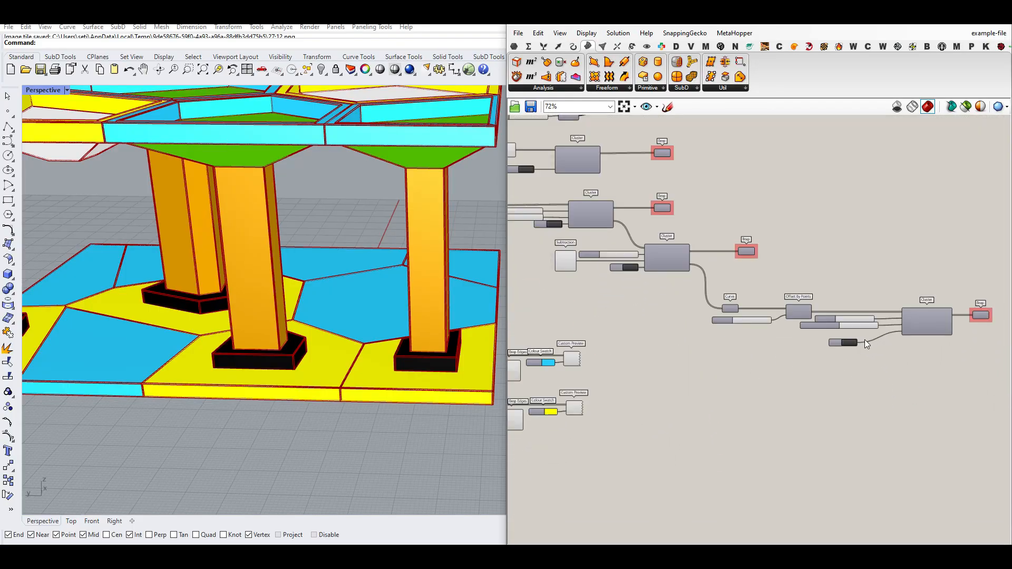
scroll(720, 325, "up", 3)
left_click_drag(683, 299, 707, 299)
scroll(290, 353, "down", 5)
Step: Set the column footing cluster's Parameter to 0.00 and adjust its Floor Extrusion Height
scroll(289, 353, "up", 6)
right_click_drag(845, 342, 565, 372)
scroll(696, 332, "up", 2)
mouse_move(693, 320)
left_mouse_down()
mouse_move(743, 321)
mouse_move(688, 322)
left_mouse_up()
mouse_move(781, 348)
left_mouse_down()
mouse_move(741, 346)
mouse_move(808, 348)
mouse_move(772, 346)
mouse_move(796, 347)
left_mouse_up()
Step: Delete the baked gray copy of the structure beside the coloured preview
scroll(290, 342, "down", 5)
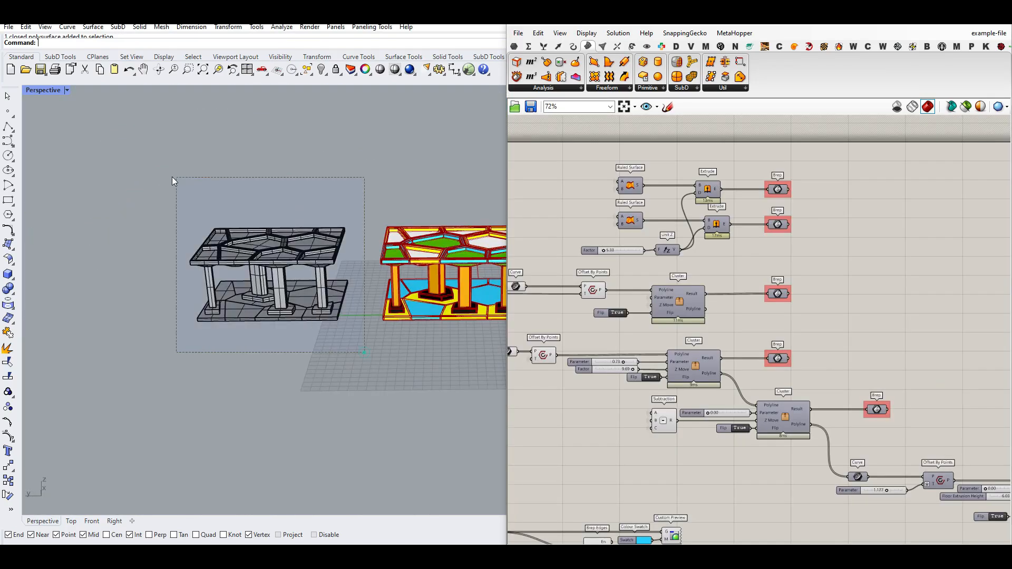
key("Delete")
scroll(261, 279, "down", 3)
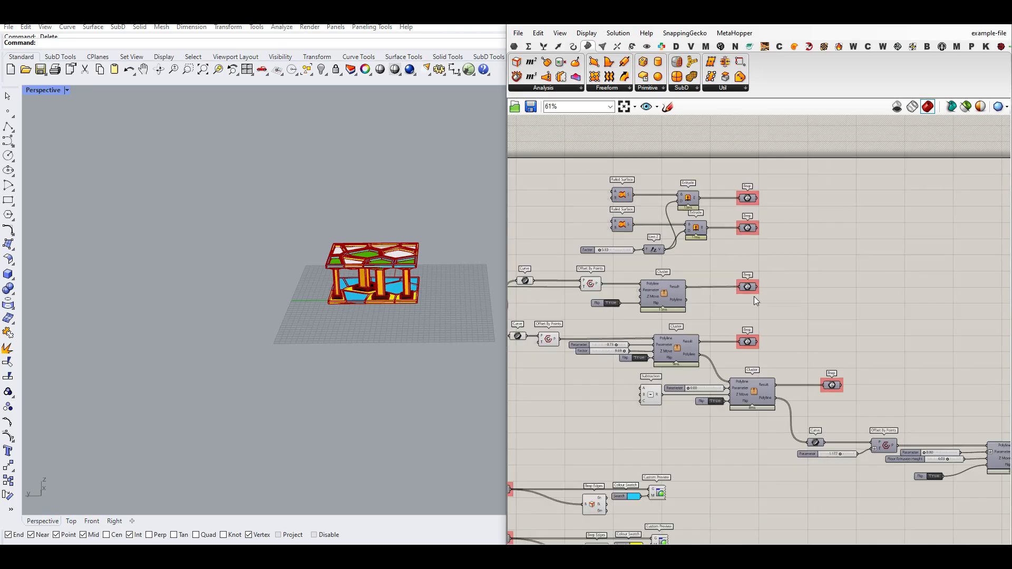
Step: Bake the Brep behind the yellow floor preview onto Layer 01
scroll(753, 296, "down", 5)
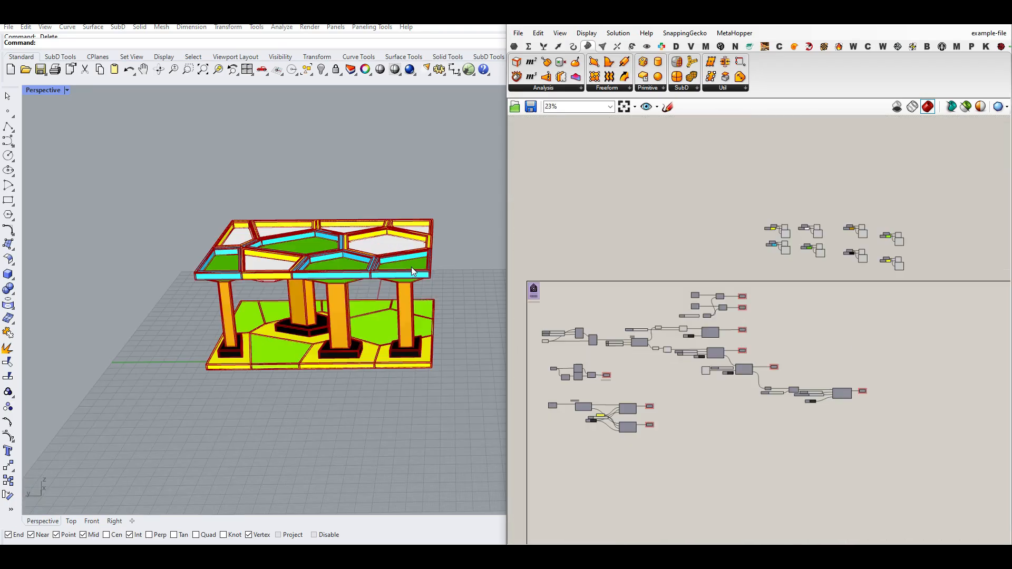
scroll(409, 253, "up", 2)
scroll(931, 242, "up", 5)
scroll(859, 258, "up", 3)
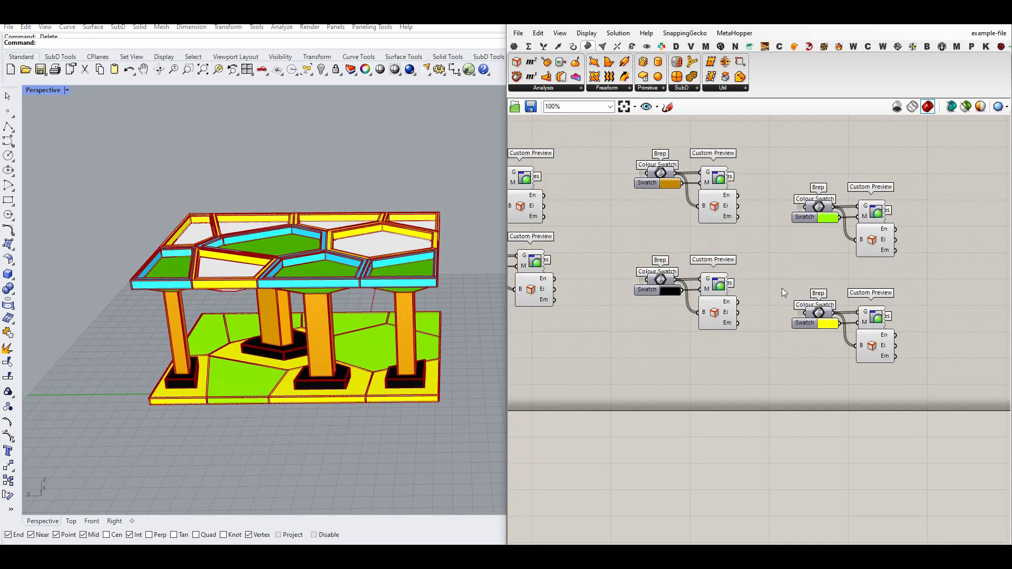
scroll(350, 298, "up", 7)
scroll(350, 297, "down", 2)
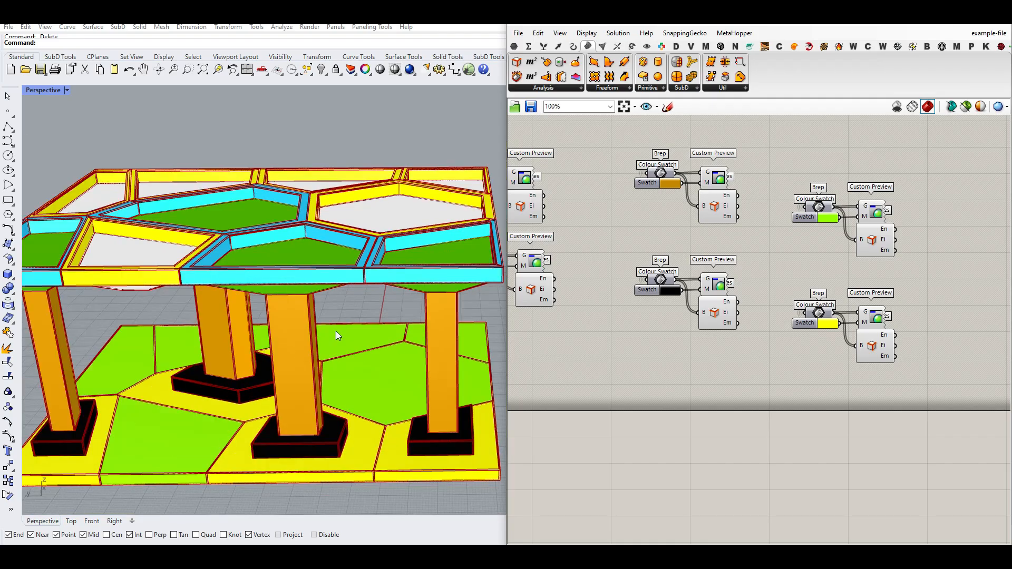
left_click(873, 321)
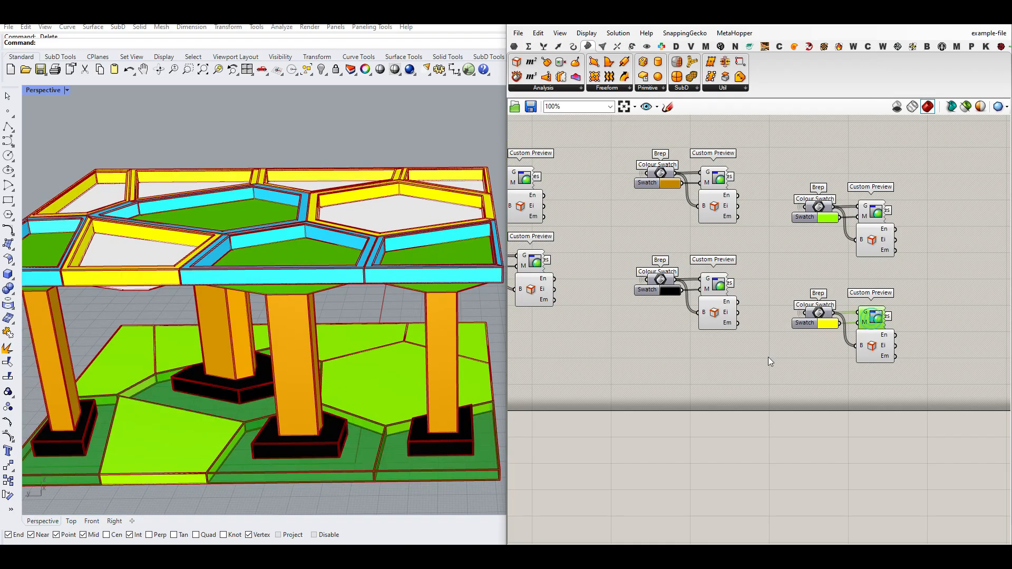
right_click(819, 313)
left_click(836, 352)
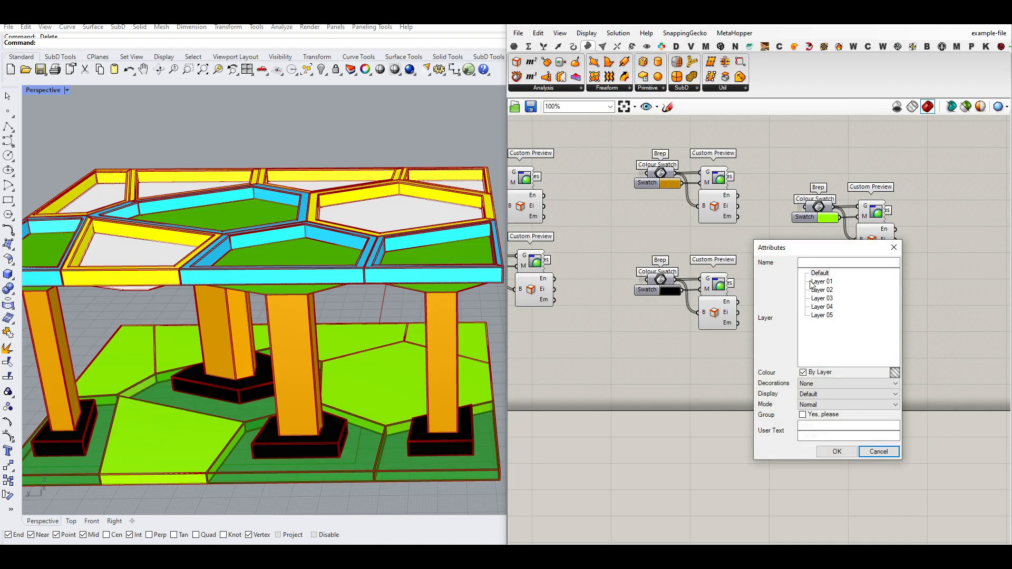
left_click(836, 452)
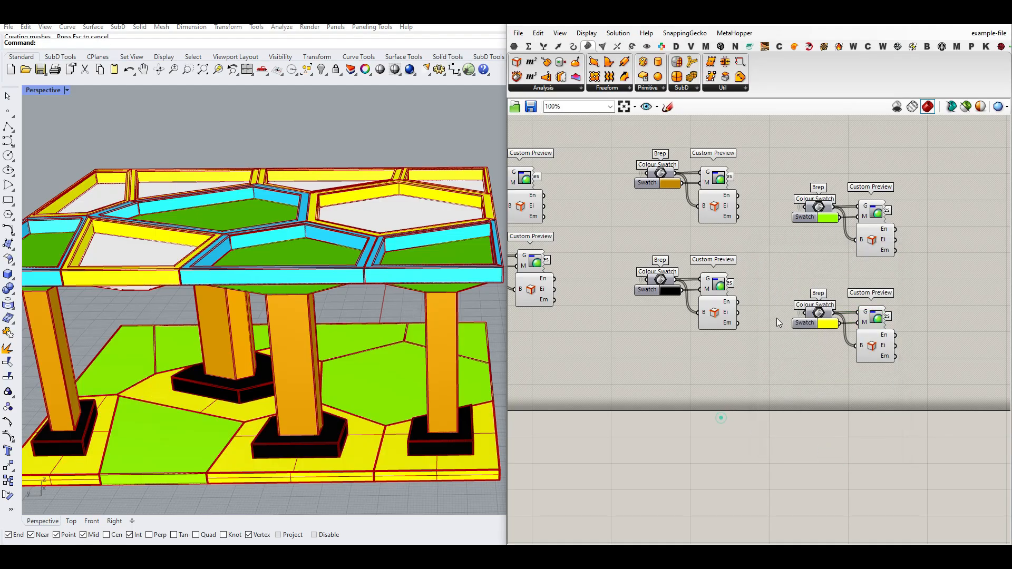
Step: Bake the Brep behind the light green floor preview onto Layer 02
right_click_drag(734, 401, 719, 418)
left_click(862, 232)
right_click(805, 225)
left_click(825, 268)
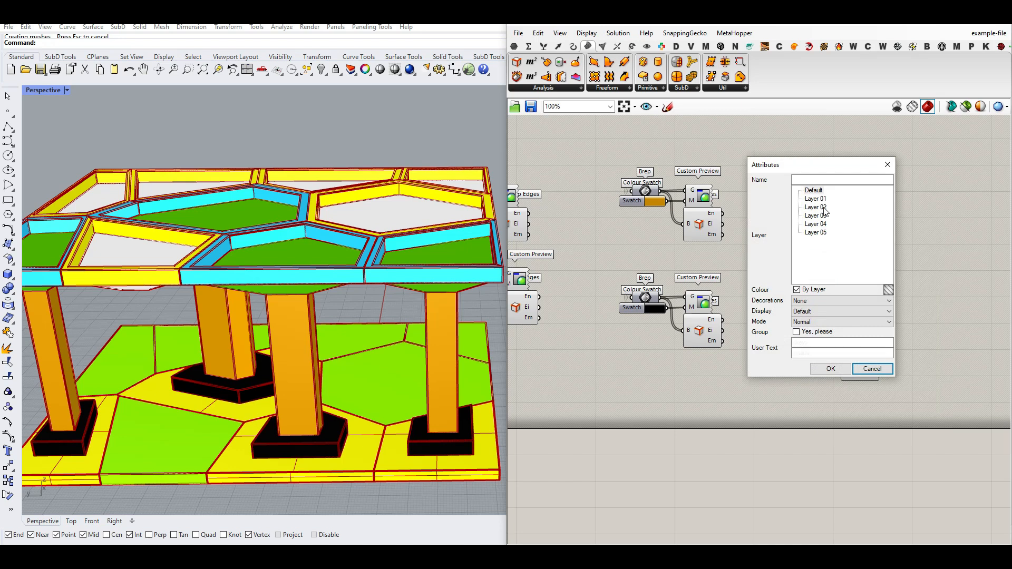
left_click(826, 369)
left_click(658, 374)
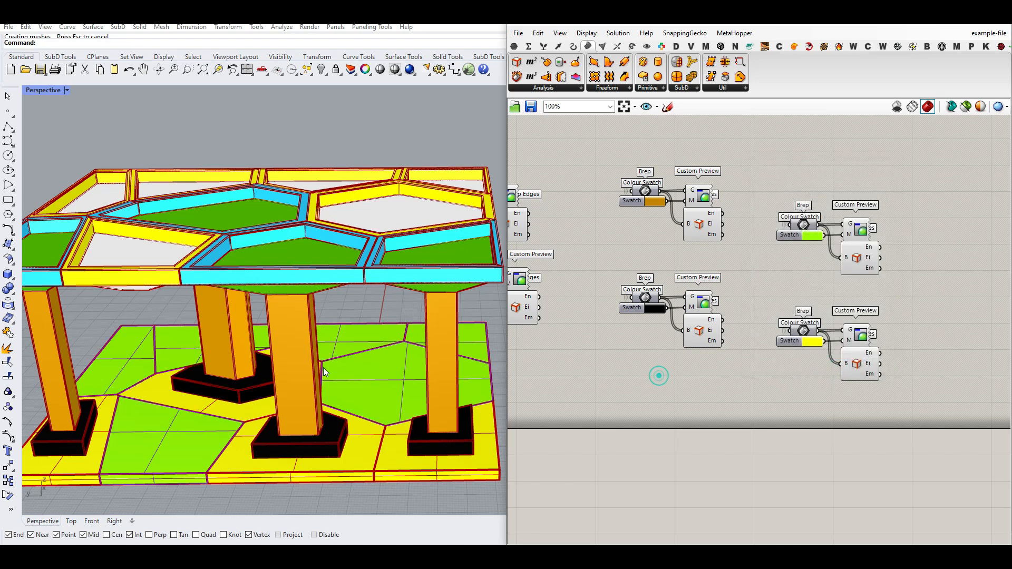
Step: Move the baked floor panels out beside the previewed structure and deselect them
scroll(410, 419, "down", 5)
left_click_drag(410, 419, 229, 341)
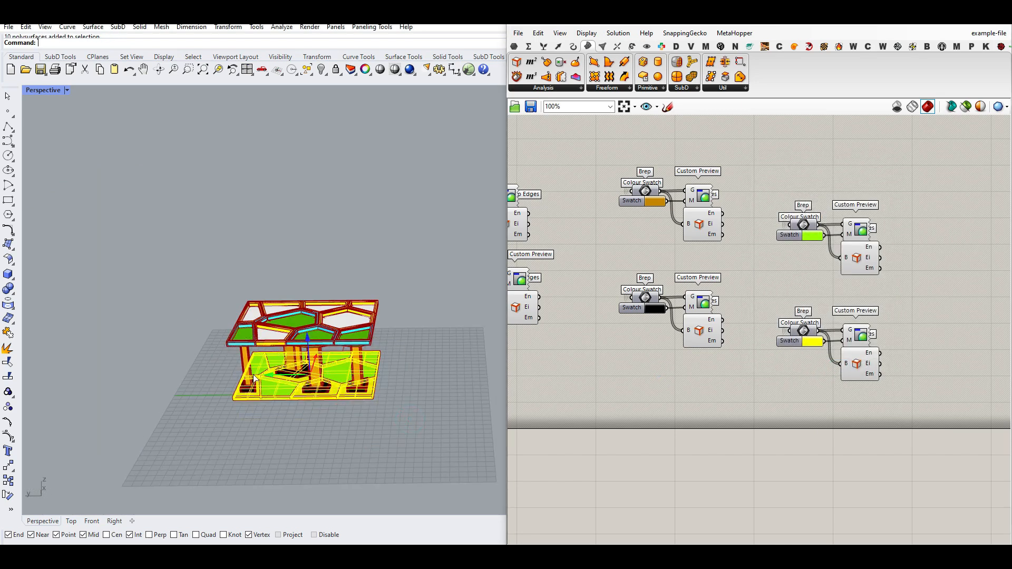
left_click_drag(264, 376, 112, 378)
key("Escape")
right_click_drag(145, 379, 156, 409)
scroll(156, 409, "up", 7)
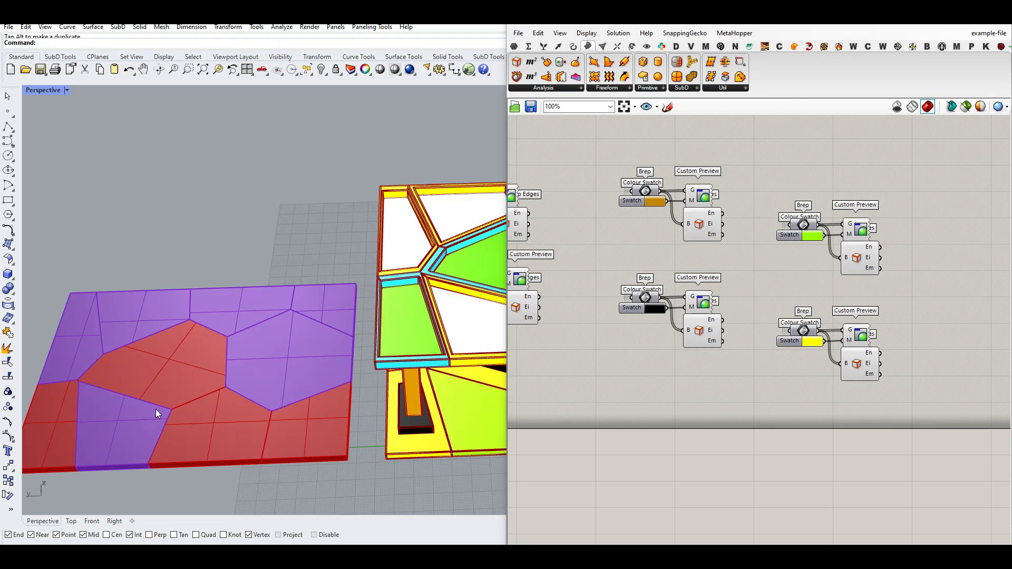
Step: Delete the baked floor panels lying beside the structure
scroll(150, 400, "down", 5)
left_click_drag(213, 433, 98, 336)
key("Delete")
right_click_drag(198, 387, 253, 360)
scroll(258, 353, "up", 5)
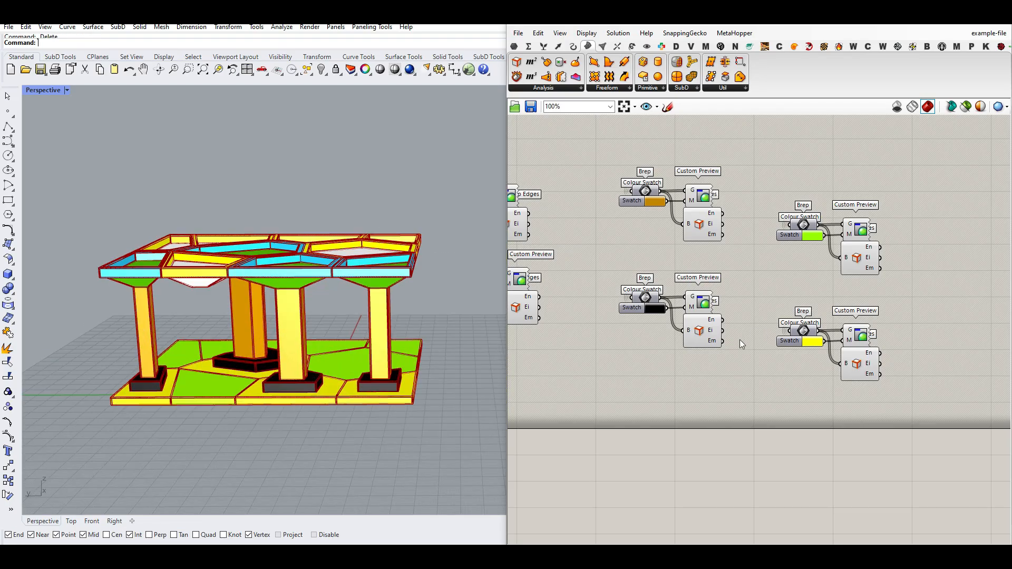
Step: Turn off the preview of all components in the main definition
right_click_drag(800, 316, 902, 256)
scroll(902, 255, "down", 5)
right_click_drag(667, 346, 882, 265)
right_click_drag(695, 306, 786, 243)
scroll(799, 243, "up", 4)
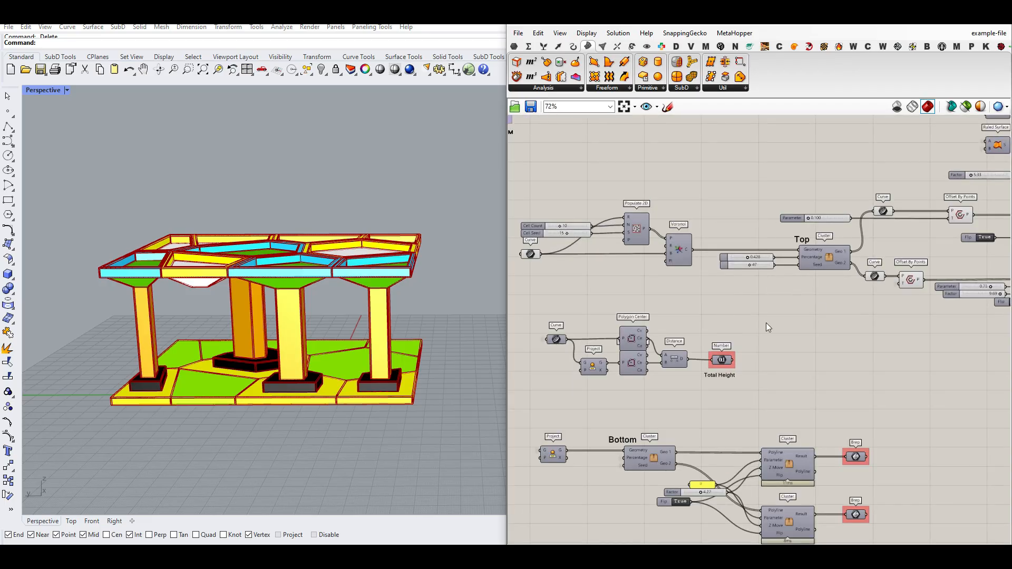
scroll(786, 324, "down", 8)
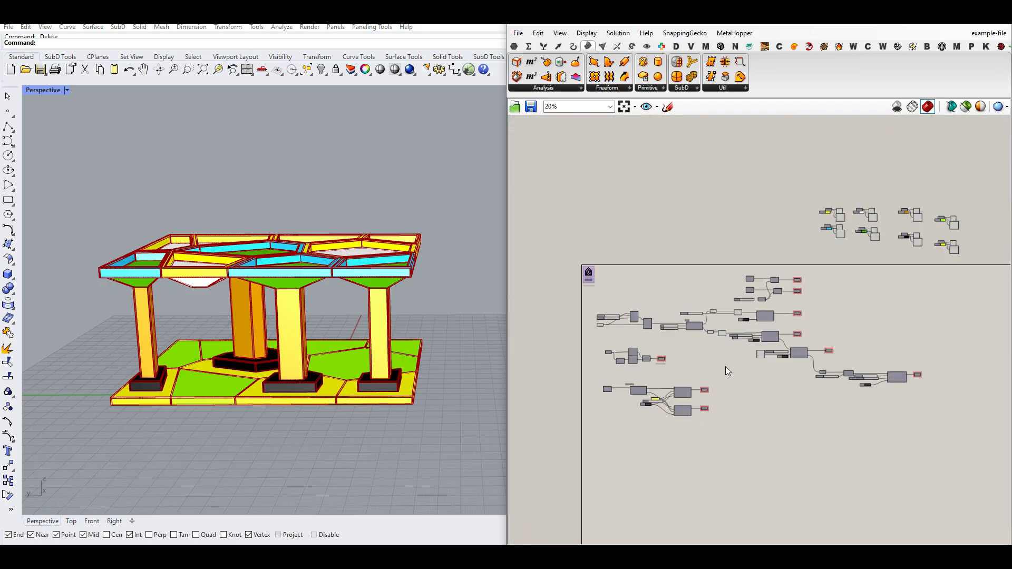
left_click_drag(864, 418, 580, 282)
right_click(636, 243)
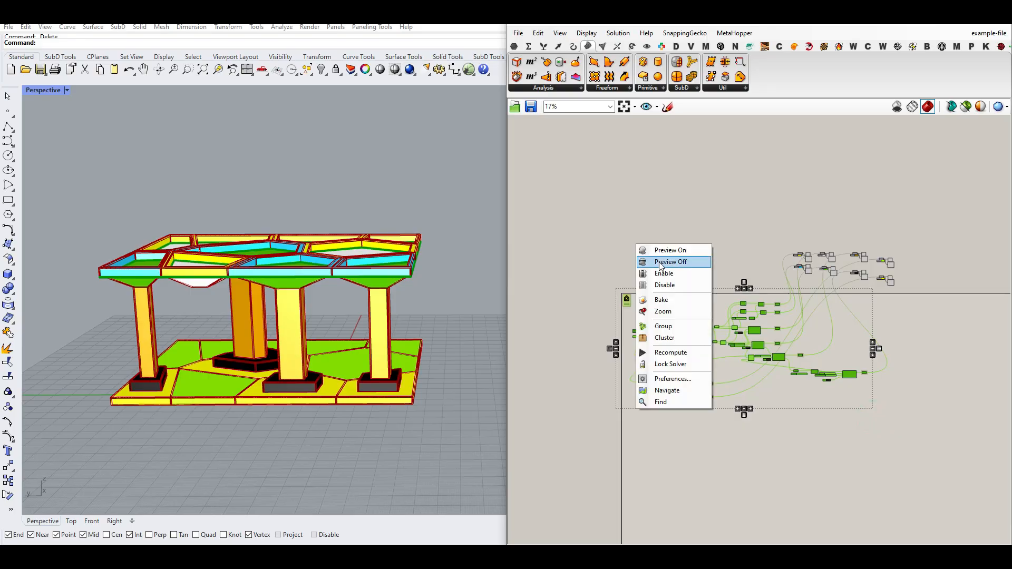
left_click(660, 262)
Step: Turn off the preview of the separate colour swatch and Custom Preview groups
left_click_drag(920, 235, 771, 291)
right_click(782, 180)
left_click(803, 197)
scroll(666, 284, "up", 6)
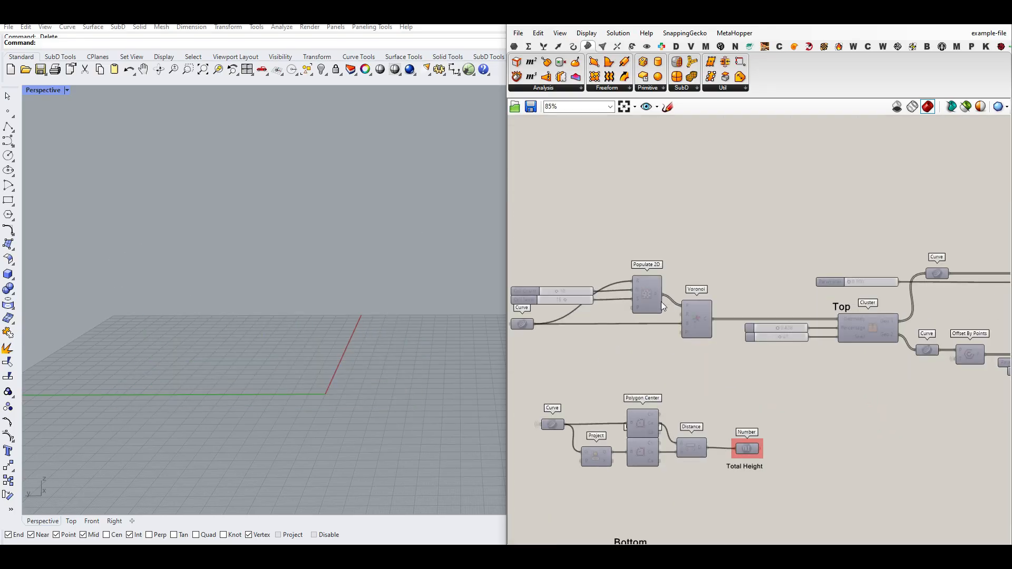
Step: Turn on the preview of the boundary Curve parameter feeding Populate 2D and Voronoi, and view its rectangle
scroll(555, 308, "up", 3)
right_click(599, 284)
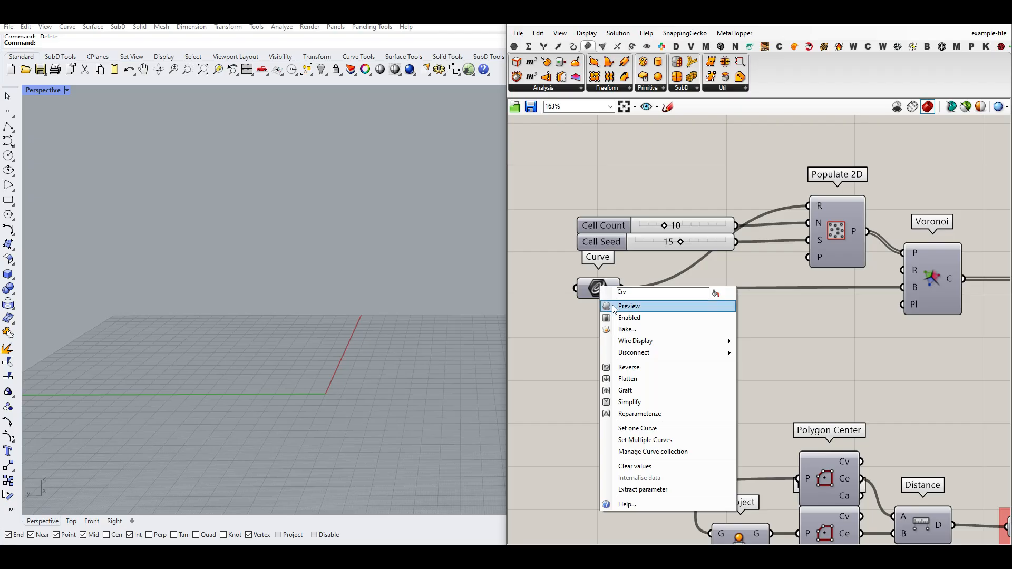
left_click(611, 304)
scroll(301, 290, "down", 5)
right_click_drag(301, 290, 294, 331)
scroll(316, 286, "up", 4)
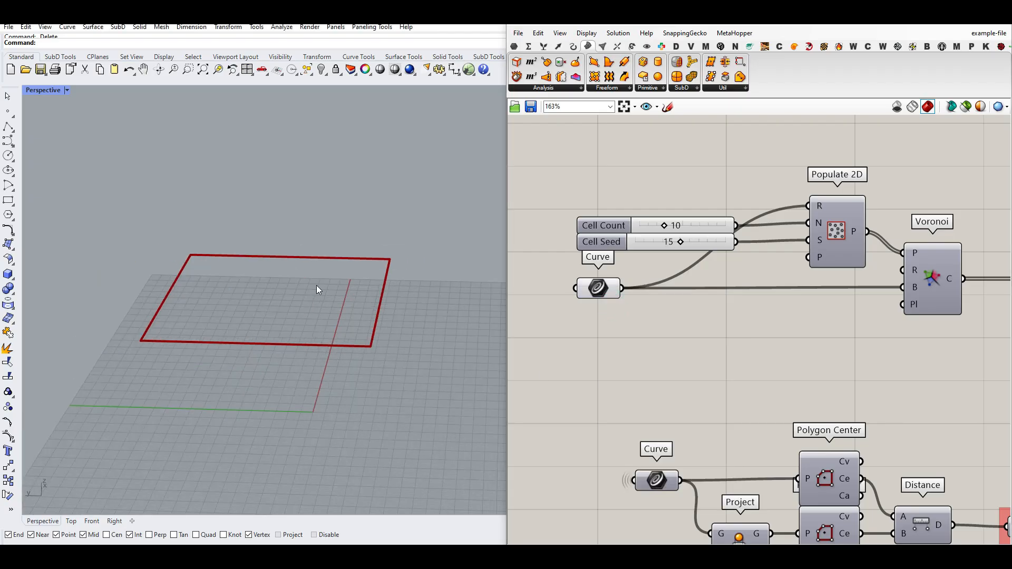
Step: Draw a new rectangle beside the previewed boundary and raise it to about the boundary's height
left_click(8, 201)
left_click(232, 343)
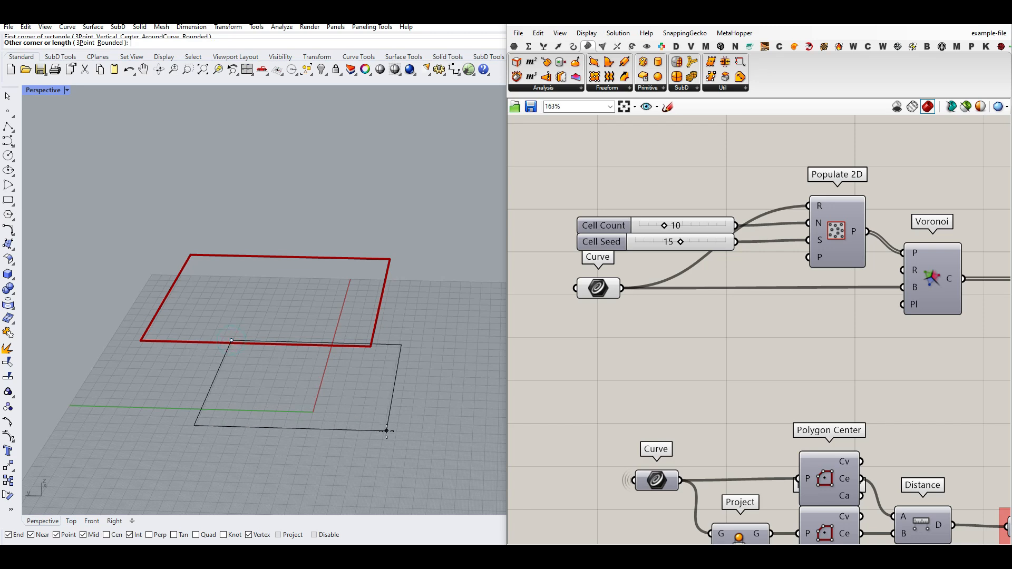
left_click(360, 431)
right_click_drag(360, 431, 325, 374)
left_click_drag(292, 311, 491, 284)
Step: Assign the newly drawn rectangle to the boundary Curve parameter as its single referenced curve
right_click(590, 290)
left_click(624, 429)
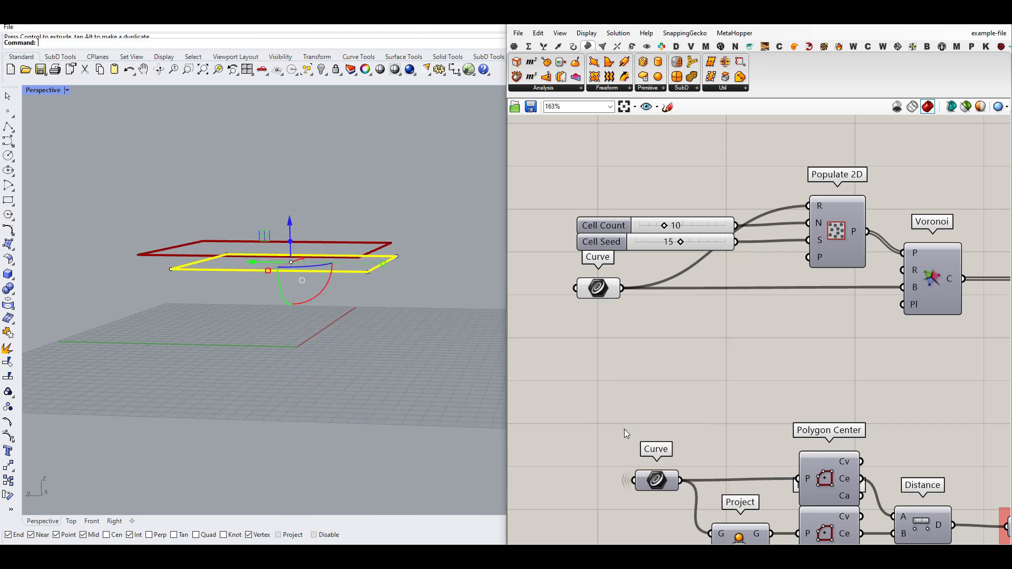
left_click(360, 197)
right_click_drag(369, 218, 375, 317)
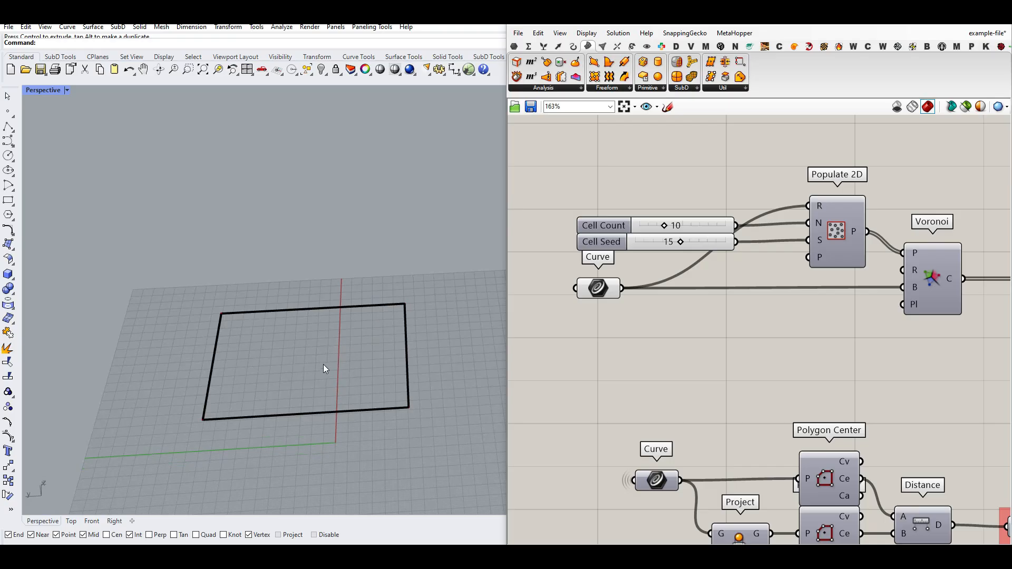
scroll(324, 365, "up", 2)
Step: Show the Triangulation component group that contains Voronoi, and turn on the preview of the Voronoi component
right_click_drag(780, 307, 691, 308)
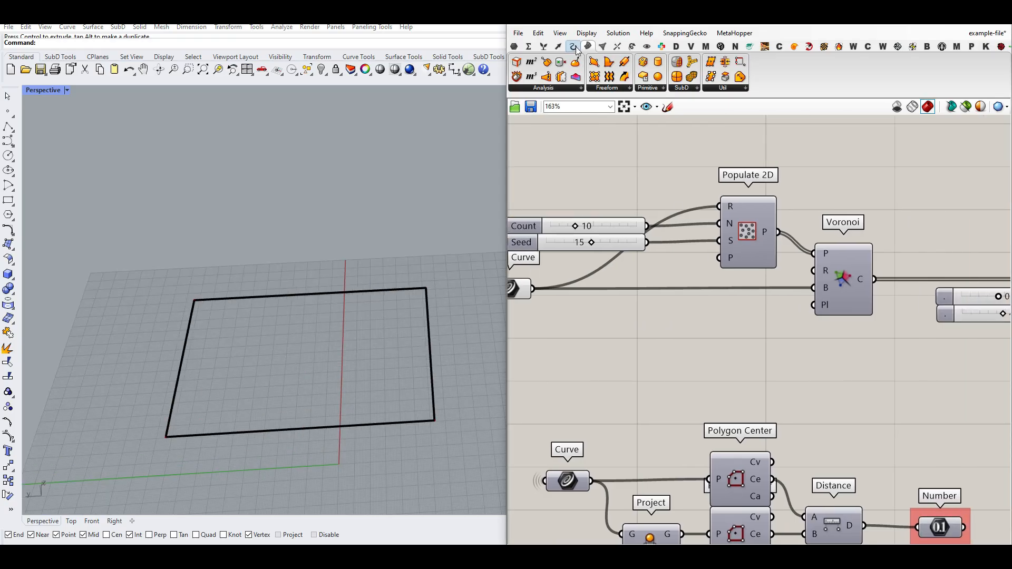
left_click(602, 47)
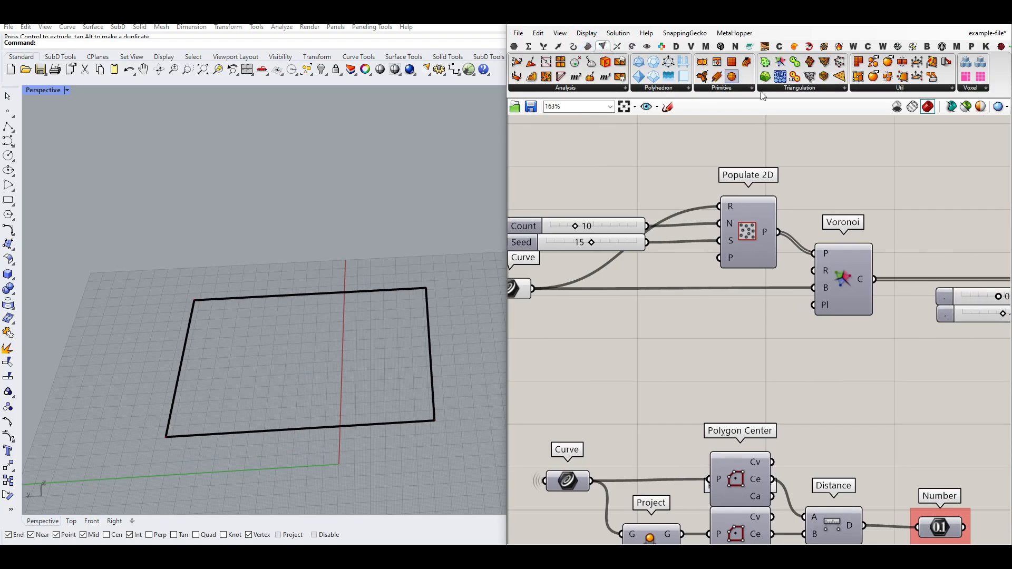
left_click(819, 89)
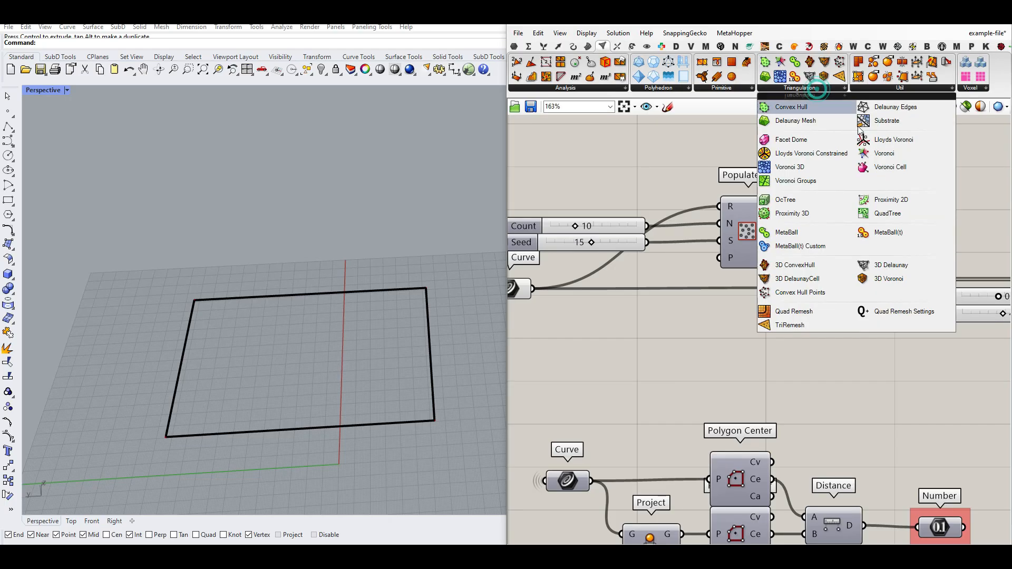
right_click(840, 276)
left_click(856, 292)
right_click_drag(309, 309, 338, 301)
scroll(772, 225, "up", 2)
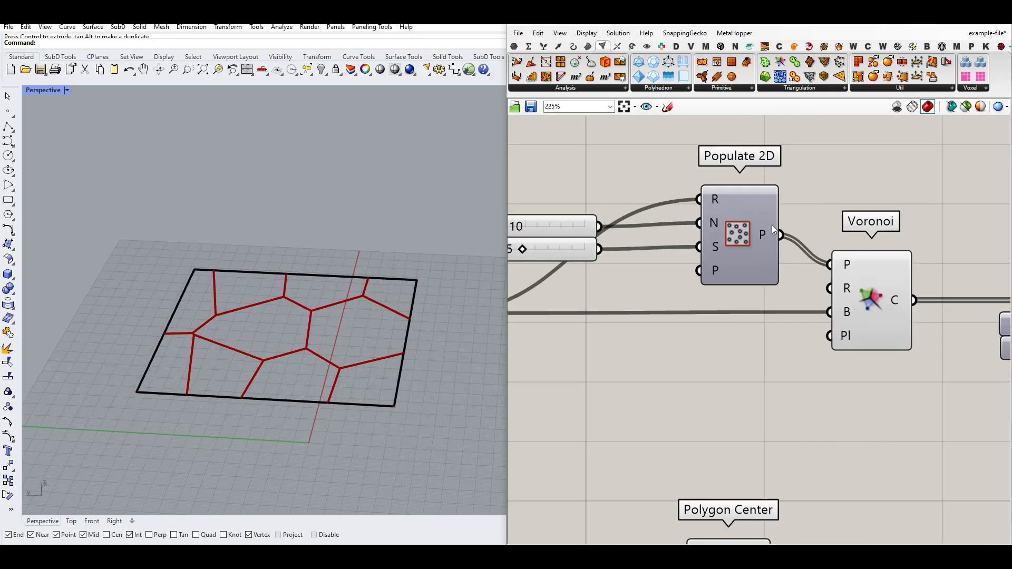
Step: Show where Populate 2D is found among the Grid components, and turn on the preview of the Populate 2D component
left_click(561, 47)
left_click(556, 87)
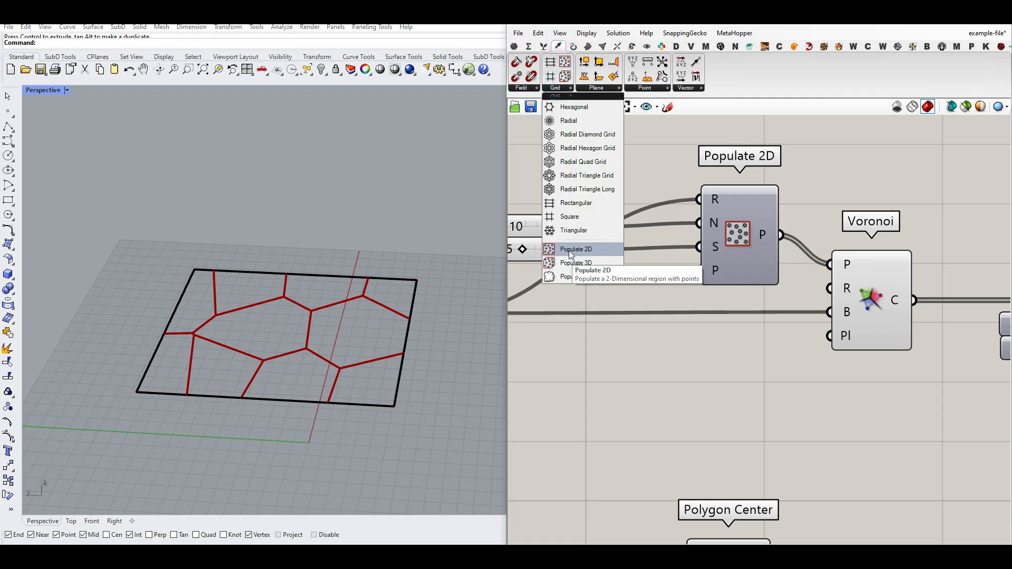
right_click(731, 226)
left_click(750, 244)
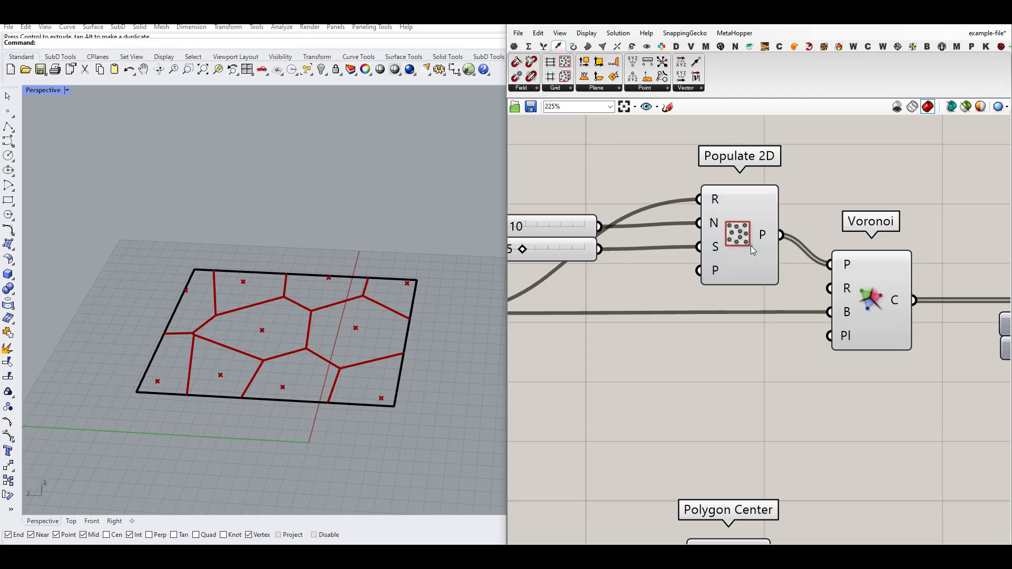
Step: Set Cell Count to 13 and Cell Seed to 11, and inspect the Voronoi component's inputs
right_click_drag(565, 240, 654, 243)
left_click_drag(592, 231, 599, 252)
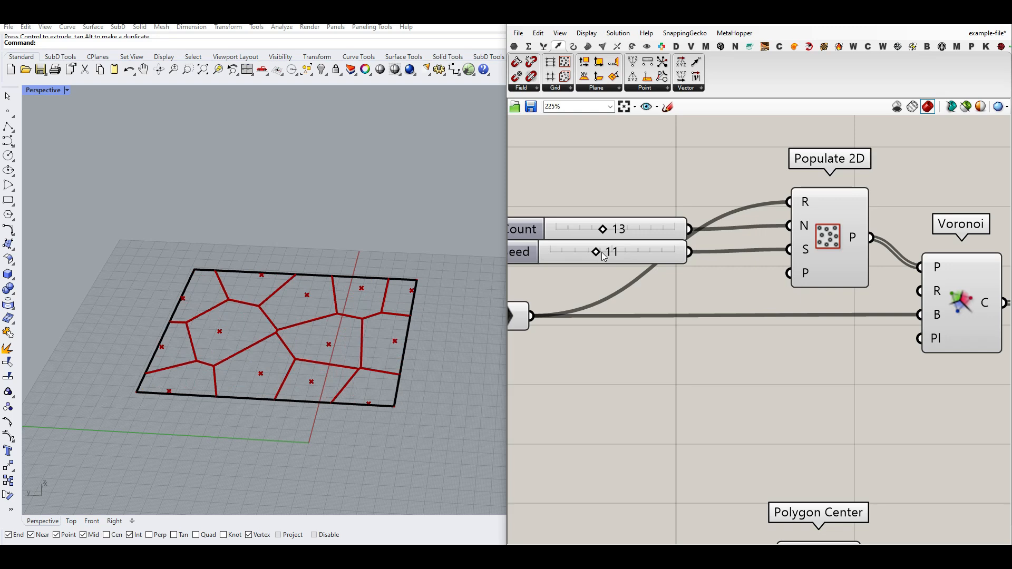
mouse_move(929, 268)
right_click_drag(855, 304, 796, 293)
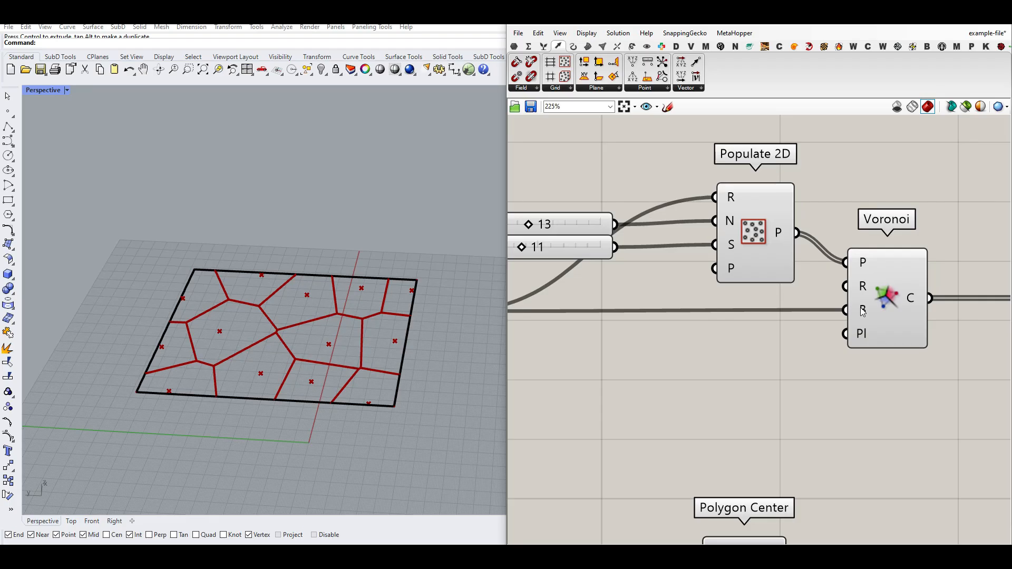
Step: Enlarge the referenced boundary rectangle in the viewport and increase the Cell Count
right_click_drag(727, 319, 925, 305)
left_click(630, 299)
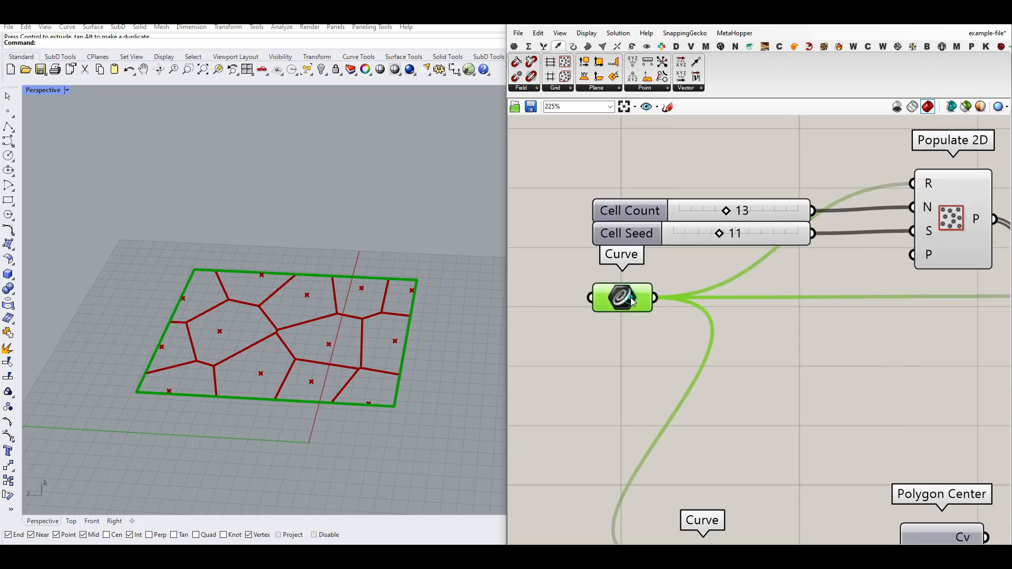
left_click(304, 273)
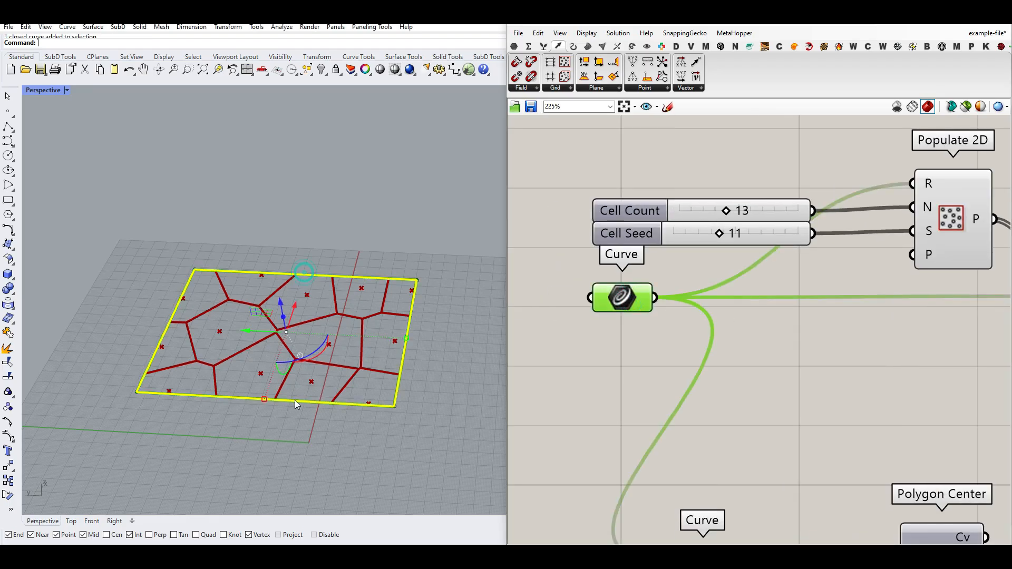
left_click_drag(264, 399, 316, 333)
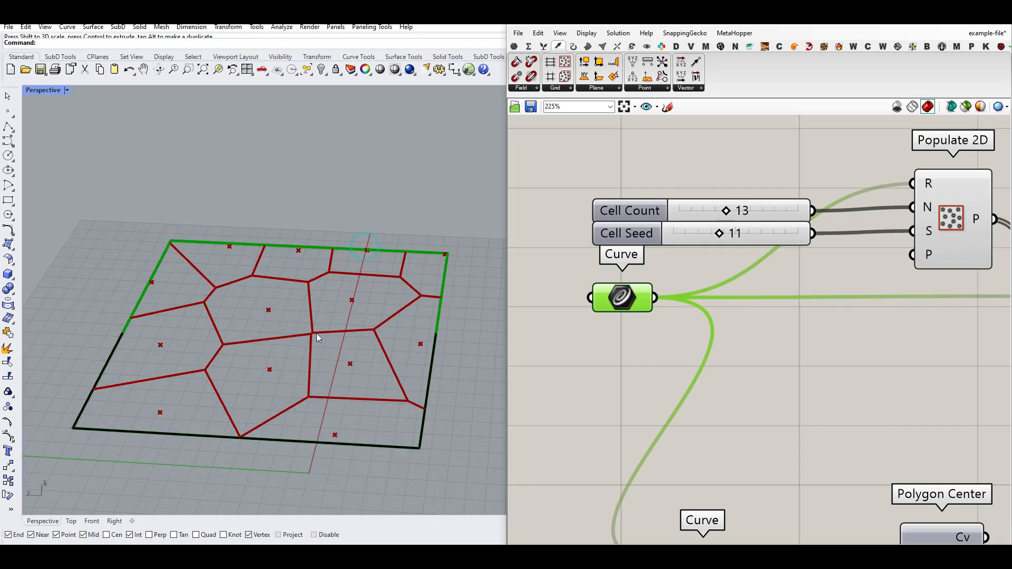
left_click_drag(726, 211, 758, 214)
Step: Examine the Top cluster's Geometry, Percentage and Seed inputs and follow its Geo 1 and Geo 2 outputs
right_click_drag(786, 272, 652, 256)
scroll(653, 256, "down", 4)
right_click_drag(829, 266, 650, 266)
scroll(783, 253, "up", 4)
right_click_drag(800, 251, 718, 251)
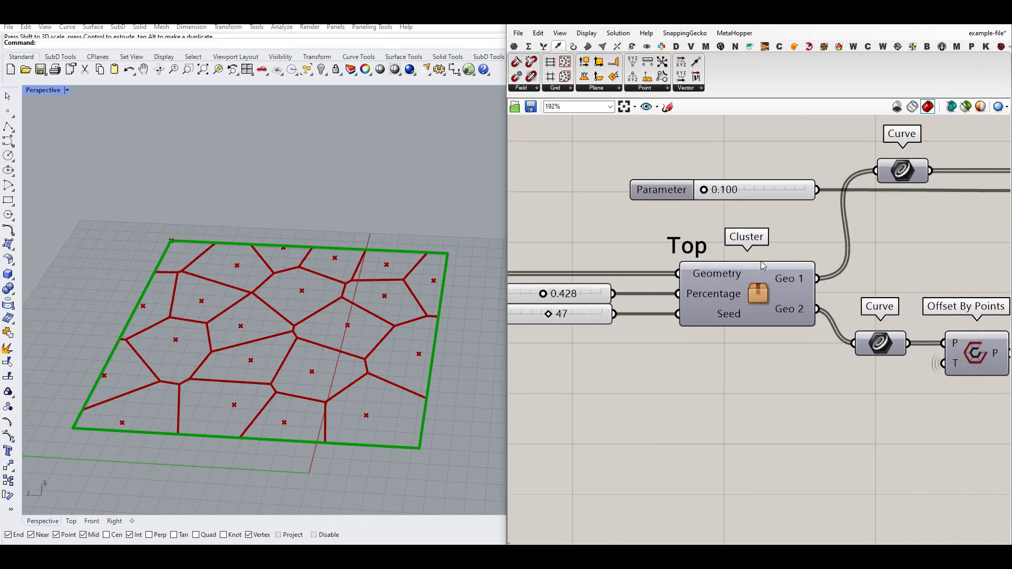
scroll(763, 265, "down", 3)
mouse_move(759, 281)
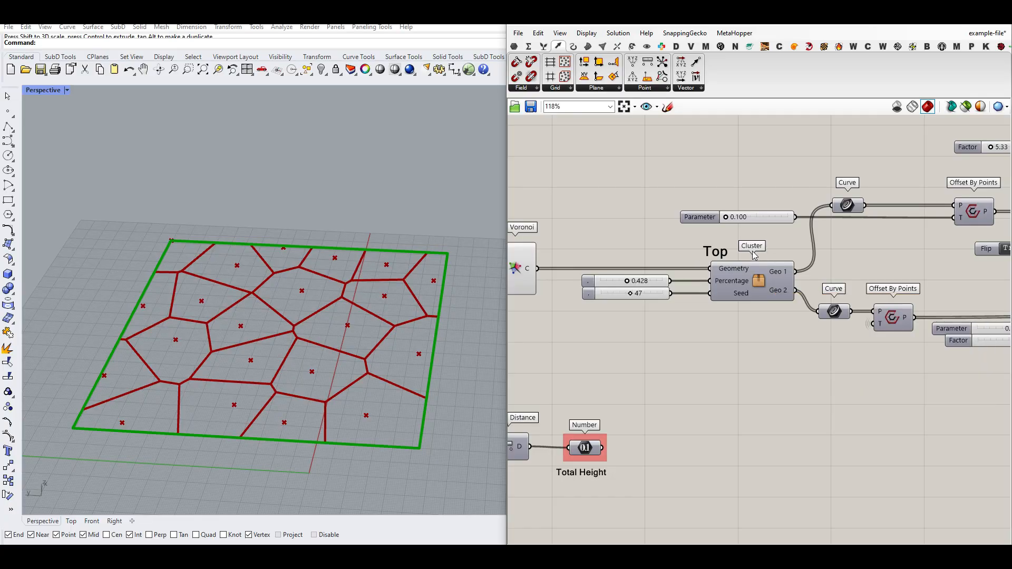
scroll(667, 305, "up", 2)
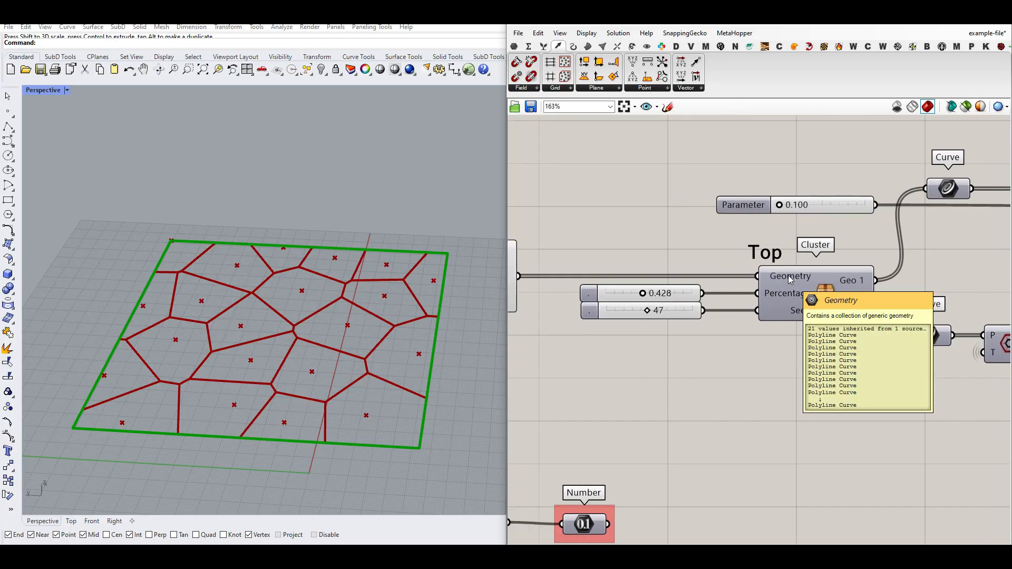
scroll(753, 290, "up", 2)
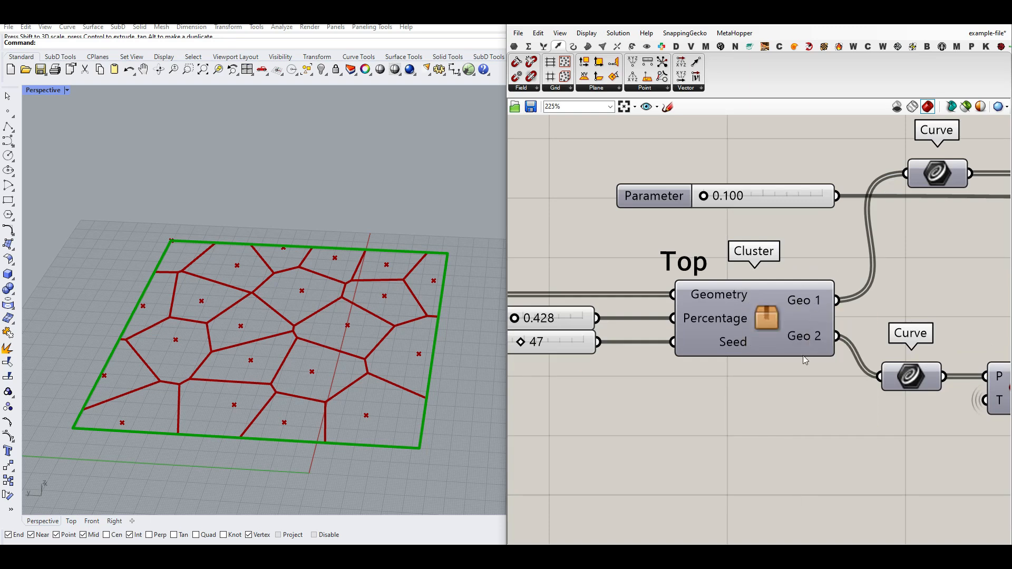
scroll(688, 350, "down", 2)
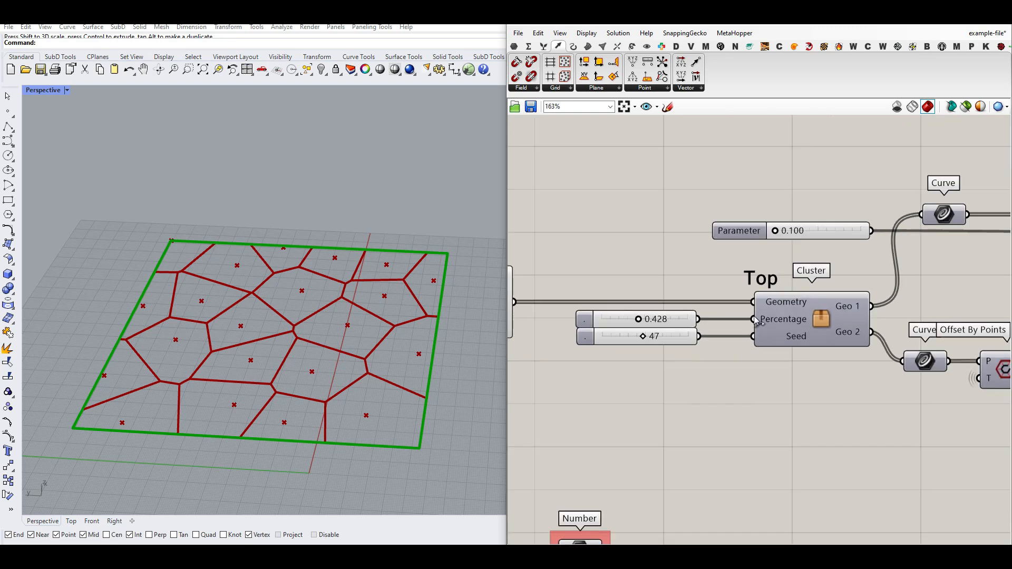
right_click_drag(610, 302, 641, 297)
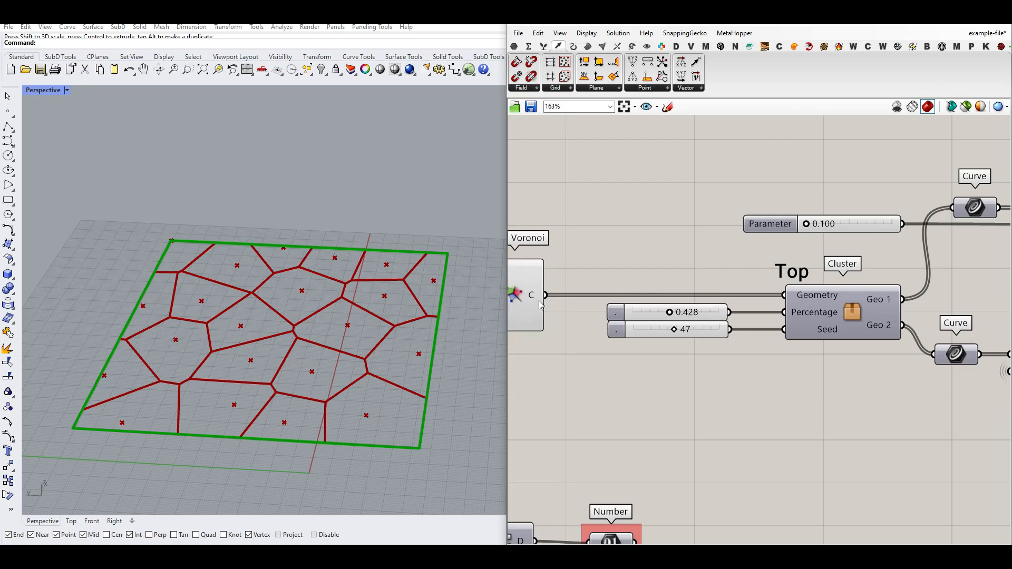
mouse_move(823, 299)
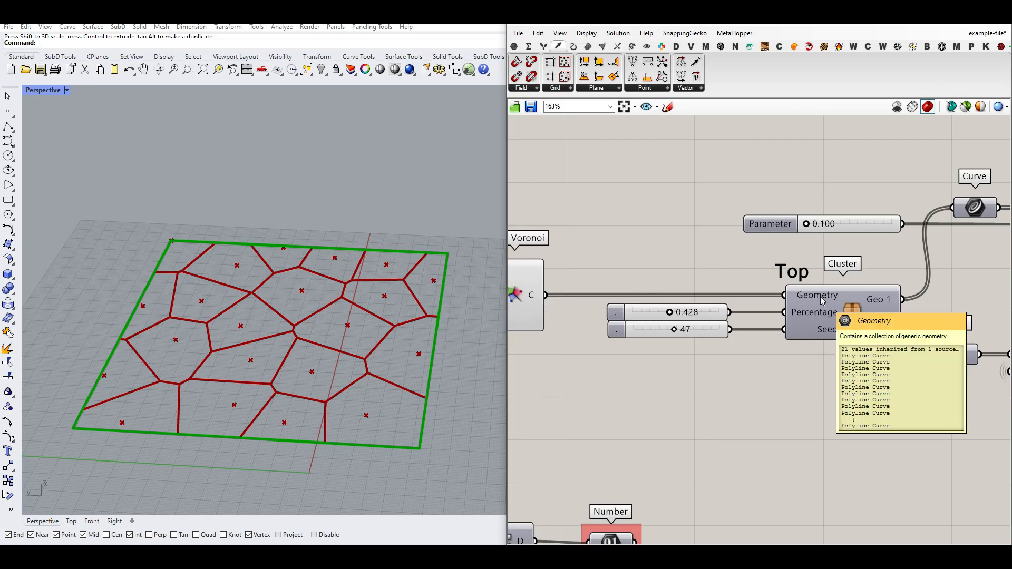
right_click_drag(920, 364, 789, 363)
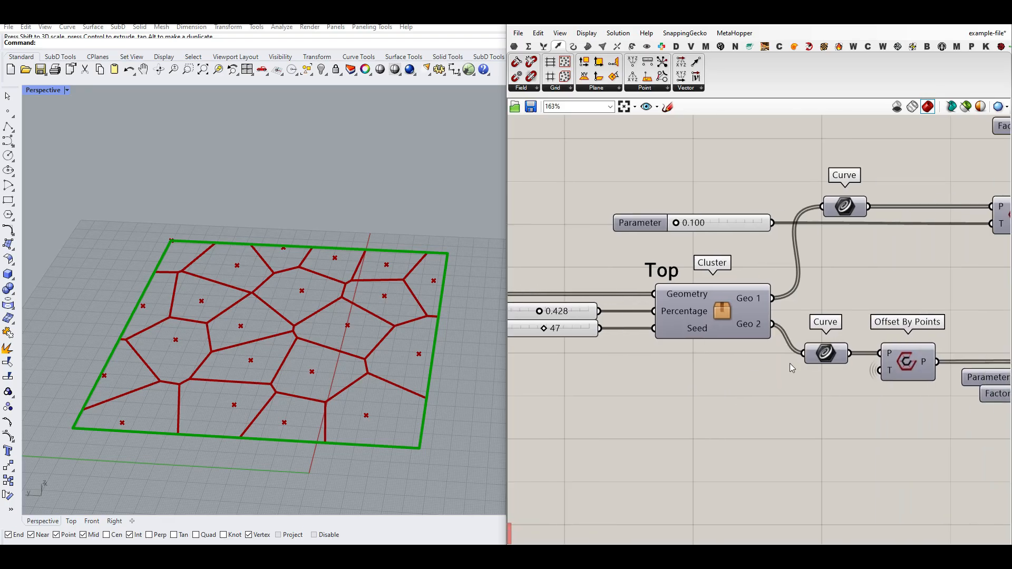
Step: Turn on the preview of the Geo 2 Curve parameter and feed it into a new Surface parameter
right_click(825, 353)
key("Escape")
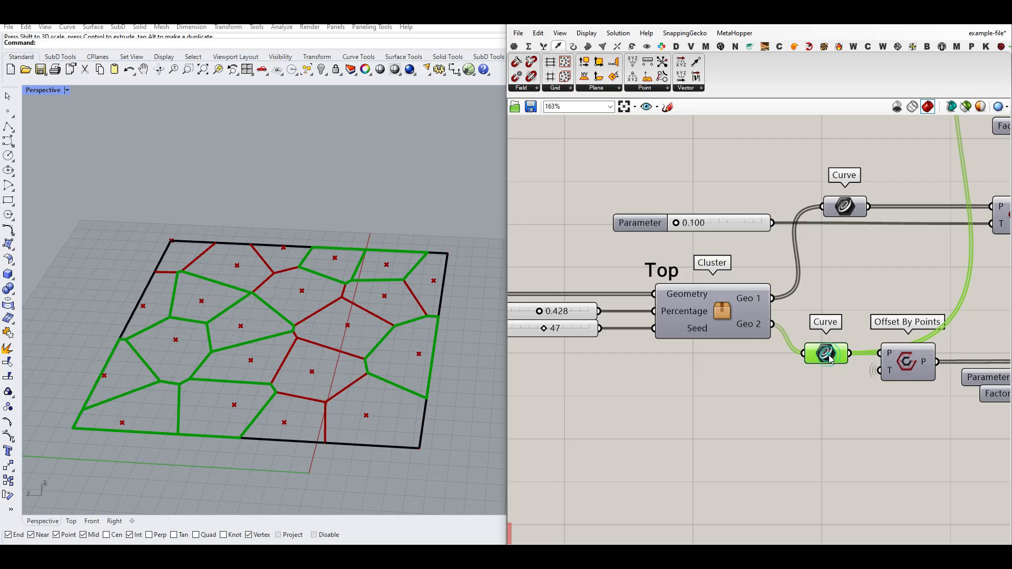
left_click(518, 47)
left_click_drag(605, 77, 865, 411)
Step: Set the Top cluster's Percentage to 0.000 and inspect how its outputs respond
right_click_drag(548, 329, 638, 337)
scroll(639, 338, "up", 2)
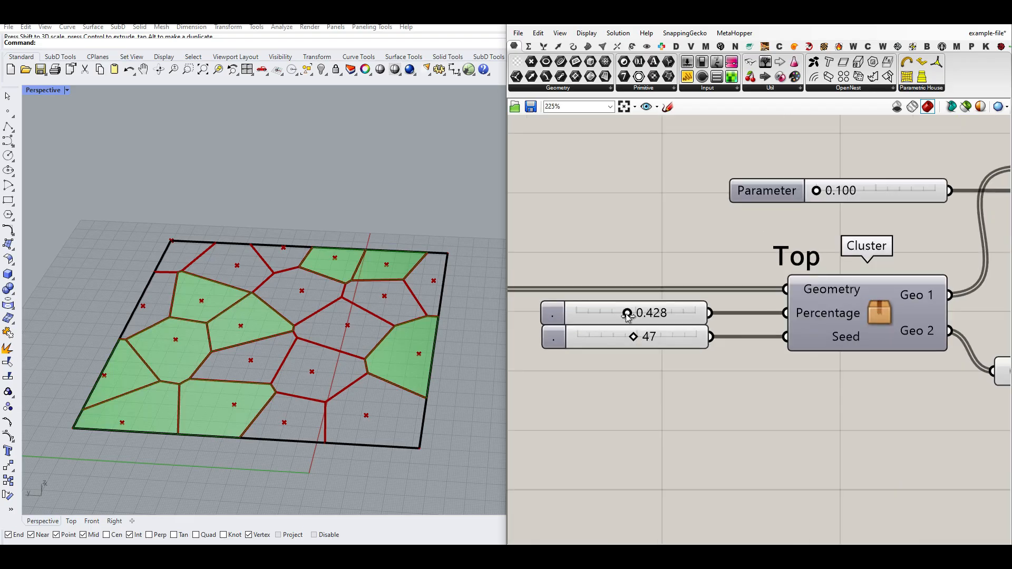
left_click_drag(626, 313, 549, 322)
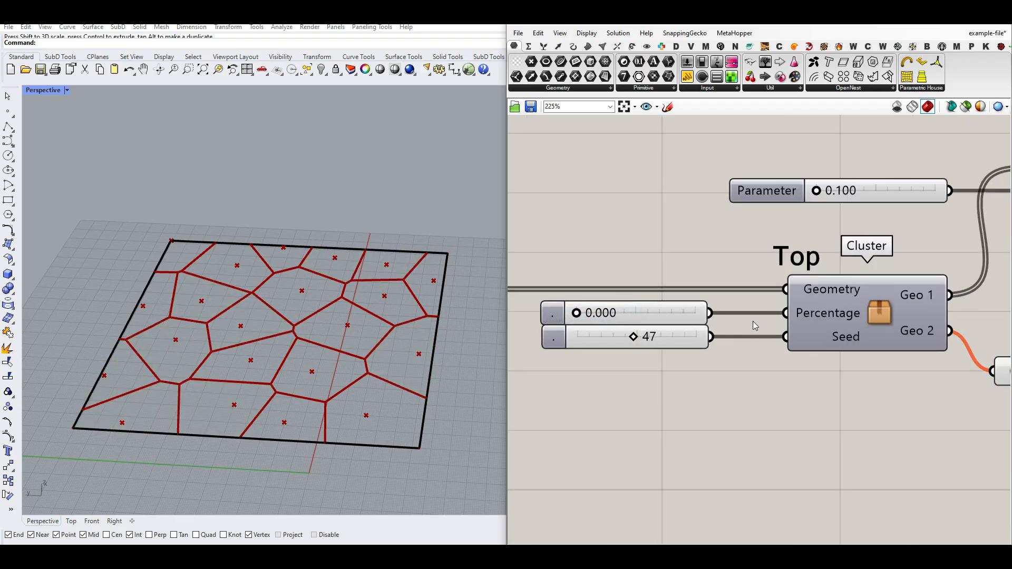
right_click_drag(909, 326, 767, 319)
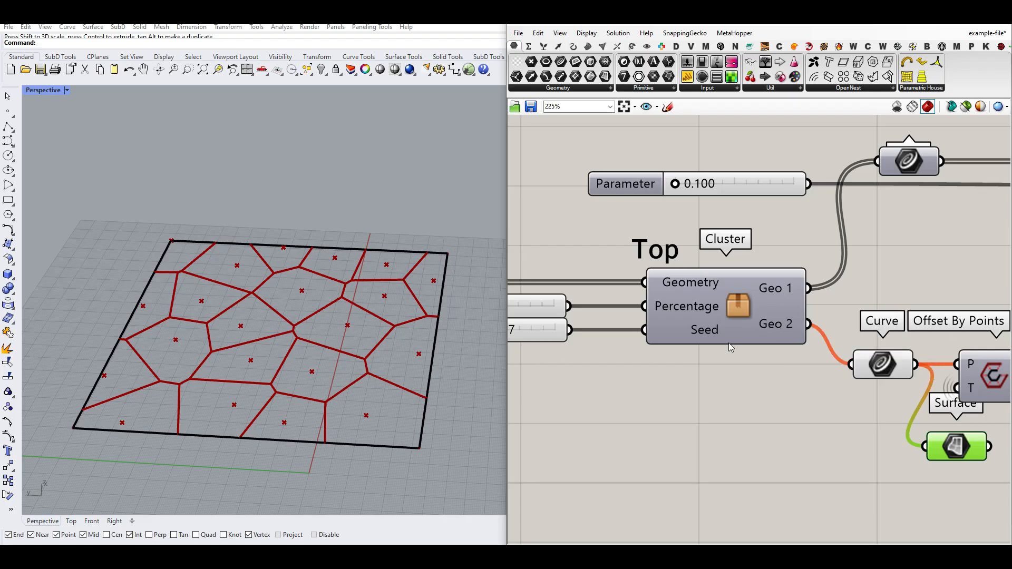
Step: Set the Top cluster's Percentage to 1.000 and inspect the list in its Geo 2 output
right_click_drag(600, 369, 730, 379)
left_click_drag(599, 320, 689, 321)
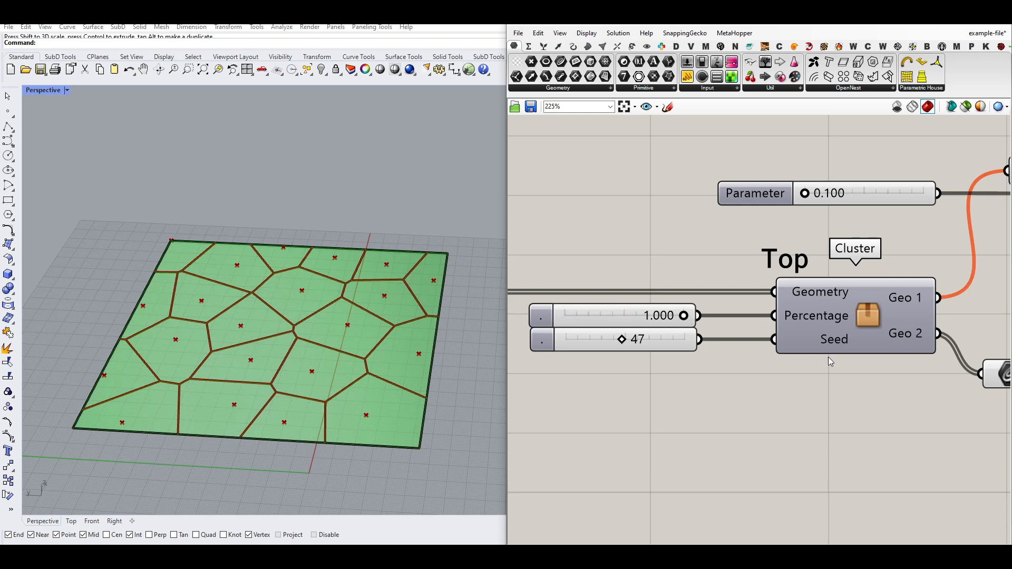
right_click_drag(829, 360, 739, 353)
mouse_move(831, 326)
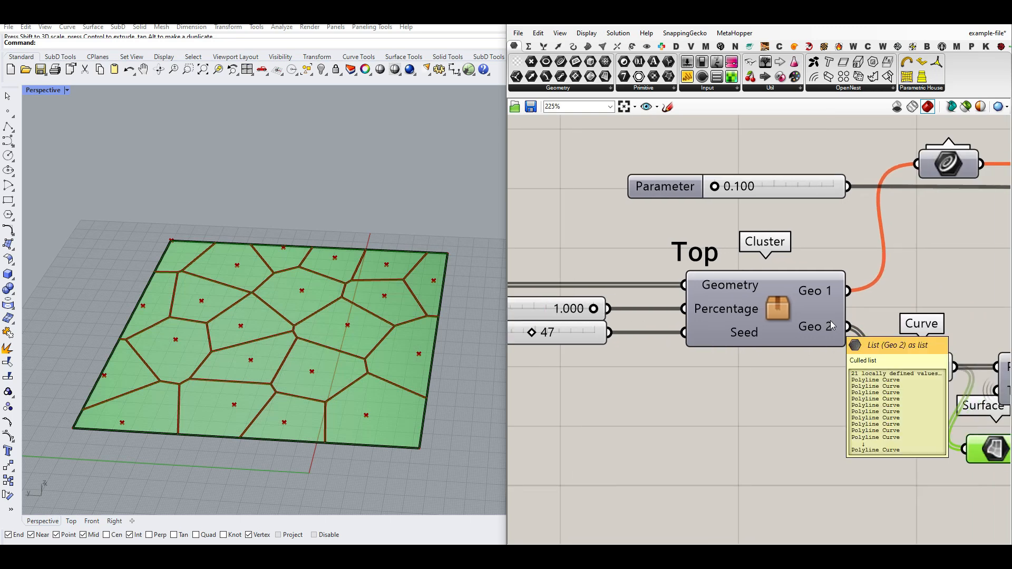
Step: Set the Top cluster's Percentage to 0.583 and change its Seed to vary which cells are selected
right_click_drag(572, 327, 643, 342)
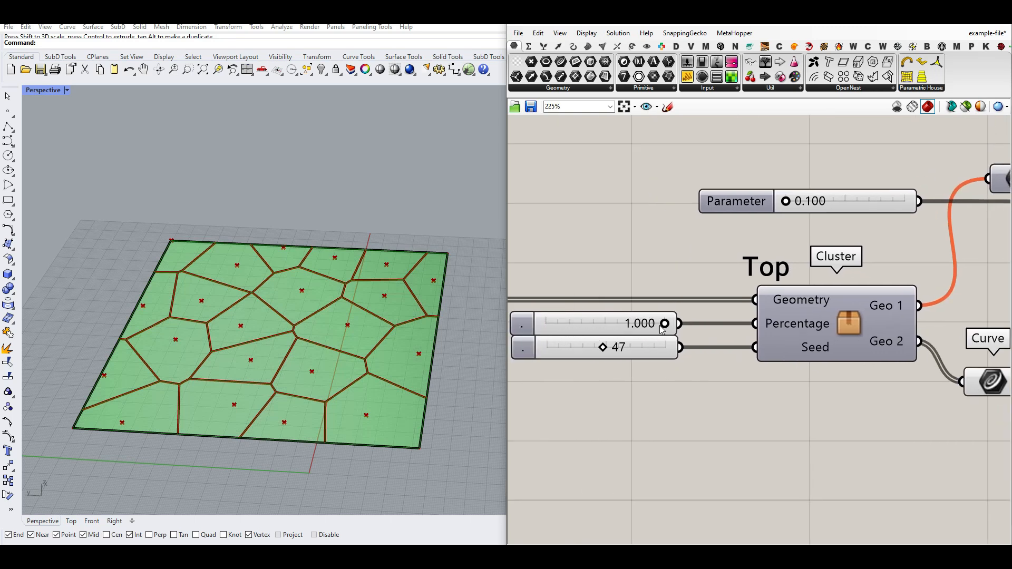
left_click_drag(661, 326, 615, 349)
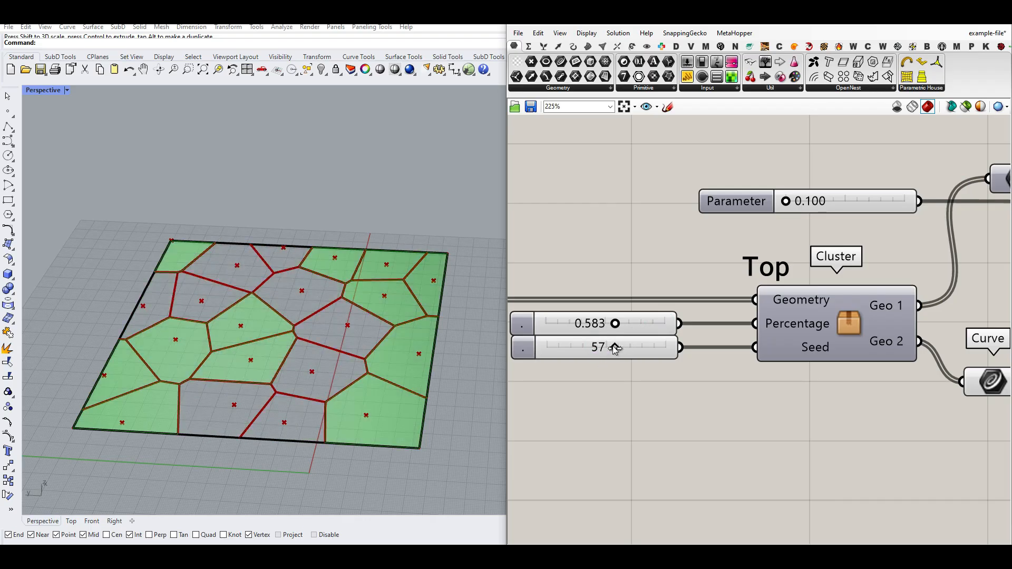
Step: Delete the temporary Surface parameter attached to the Geo 2 curves
scroll(613, 346, "down", 3)
right_click_drag(864, 368, 742, 368)
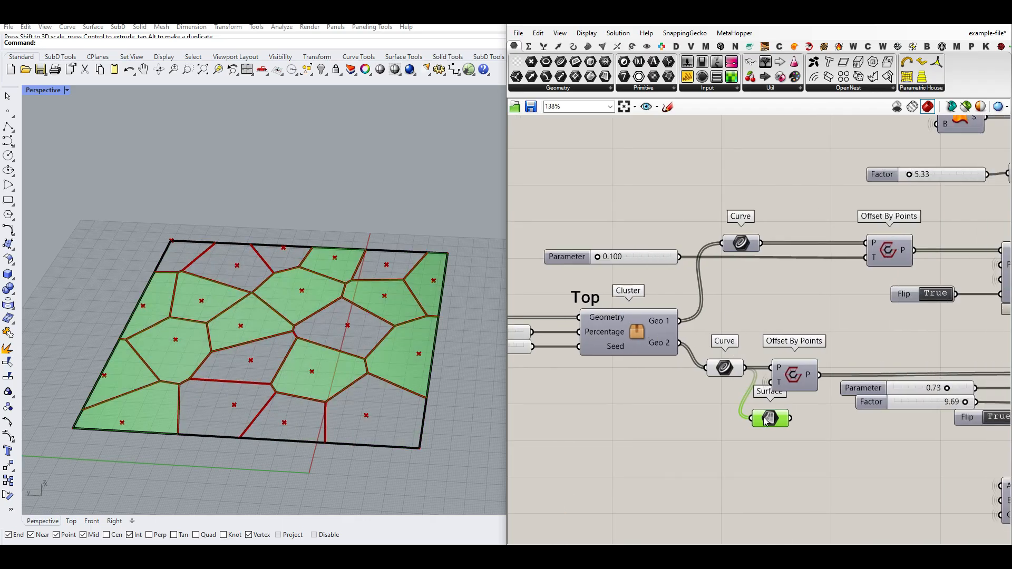
key("Delete")
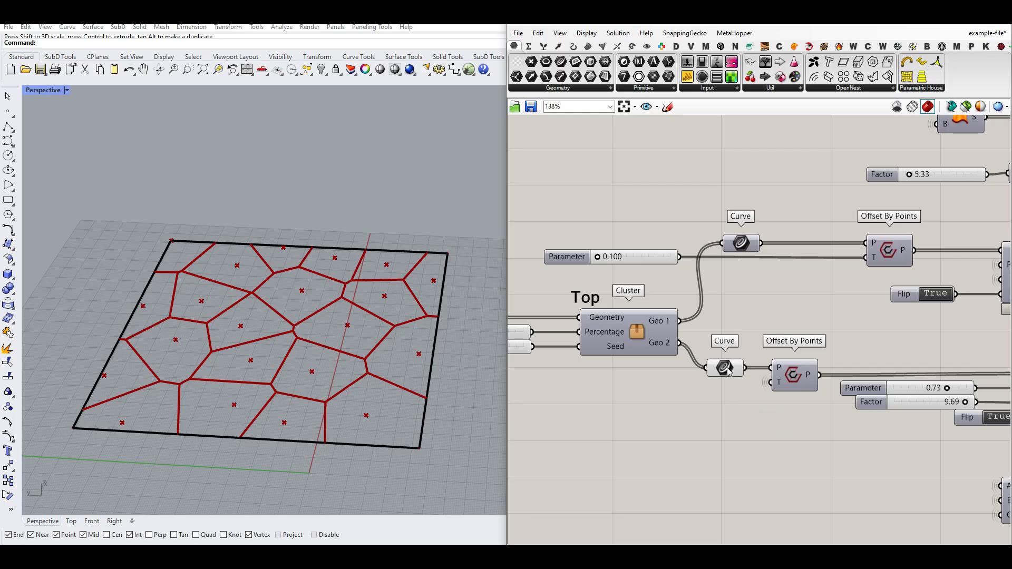
Step: Turn on the preview of the Brep produced by the Geo 1 branch's cluster, select it and examine the geometry up close
scroll(722, 355, "down", 6)
right_click_drag(719, 350, 649, 379)
scroll(658, 369, "up", 3)
right_click(886, 317)
left_click(897, 332)
left_click(888, 315)
right_click_drag(371, 420, 334, 355)
right_click_drag(308, 277, 299, 346)
scroll(289, 325, "up", 8)
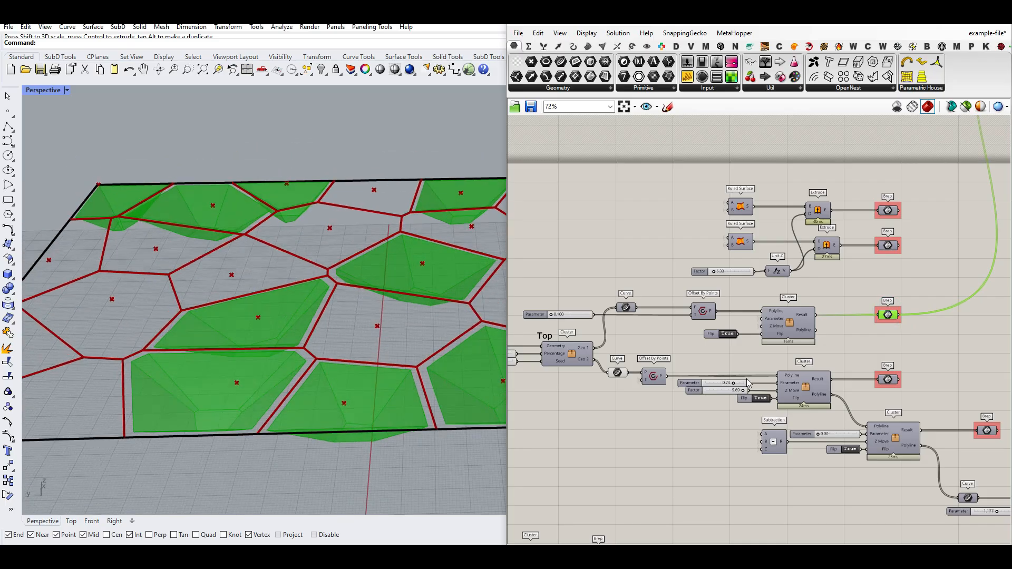
Step: Deselect the Geo 1 Brep and turn on the white shaded preview of that branch's panels
left_click(715, 352)
right_click_drag(931, 315, 734, 467)
left_click(794, 346)
scroll(735, 467, "down", 3)
scroll(830, 290, "up", 5)
right_click_drag(883, 283, 775, 298)
left_click_drag(838, 263, 792, 336)
middle_click(820, 239)
left_click(828, 241)
left_click(828, 241)
right_click_drag(829, 240, 913, 171)
Step: Trace the Geo 1 cluster's Polyline input back to the Curve parameter, turn on its preview and select it to highlight the outlines
scroll(913, 171, "down", 5)
right_click_drag(709, 386, 756, 345)
scroll(833, 345, "up", 3)
right_click(775, 349)
left_click(779, 353)
scroll(677, 389, "up", 4)
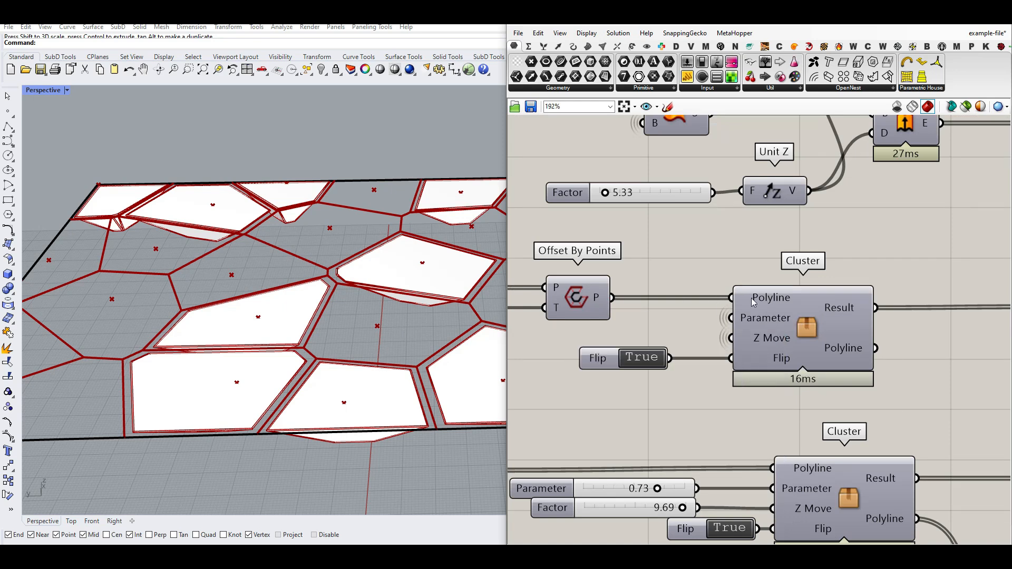
scroll(793, 325, "down", 3)
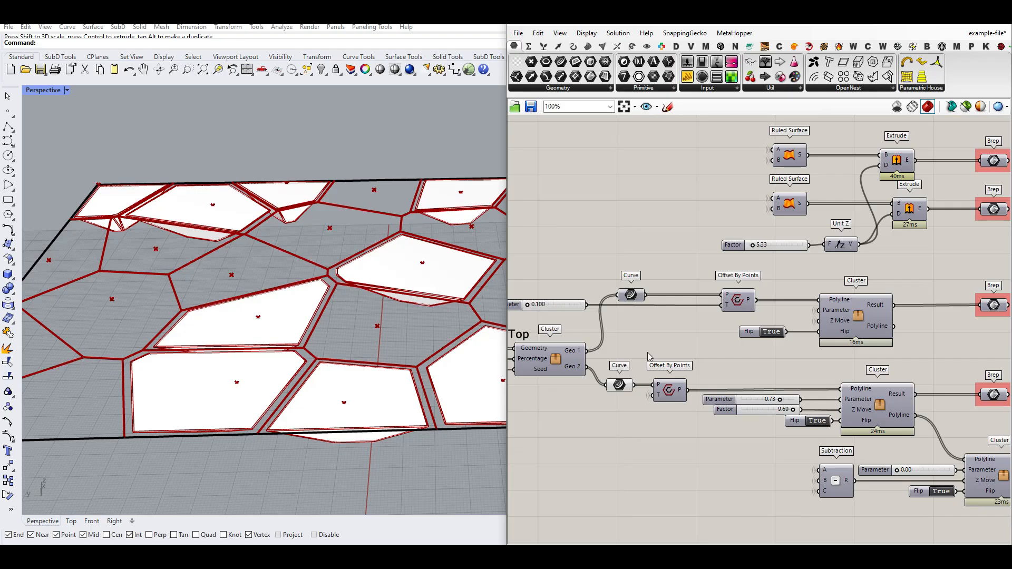
right_click_drag(675, 321, 791, 320)
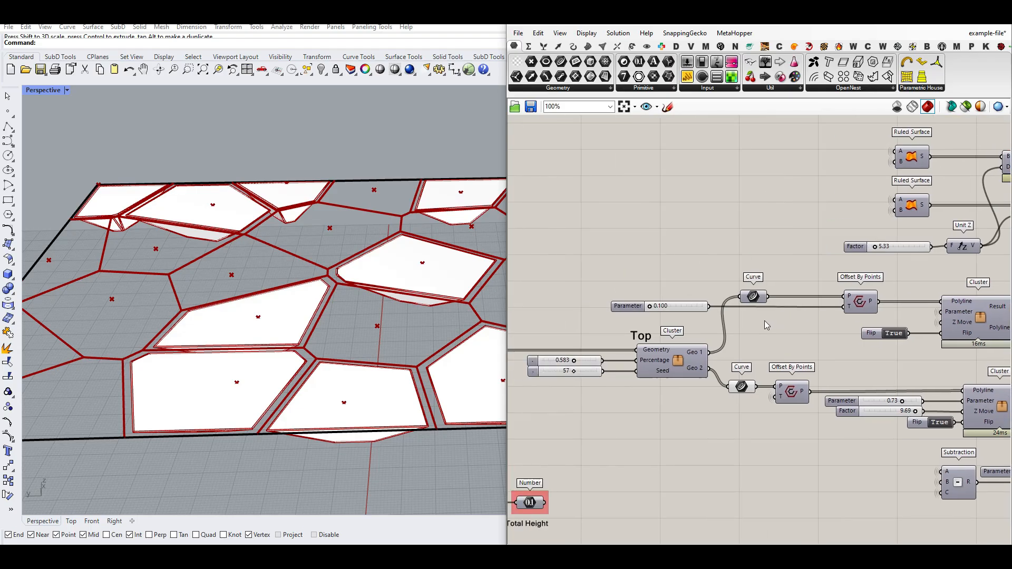
scroll(749, 304, "up", 2)
right_click(761, 293)
left_click(781, 311)
left_click(761, 292)
right_click_drag(358, 268, 354, 363)
scroll(355, 364, "down", 4)
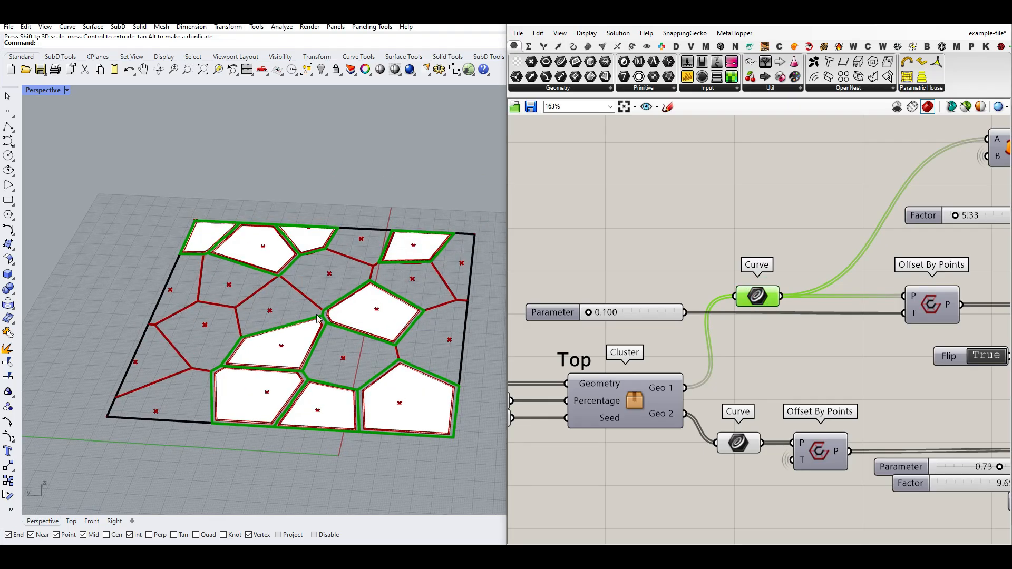
scroll(320, 316, "up", 3)
right_click_drag(852, 269, 769, 267)
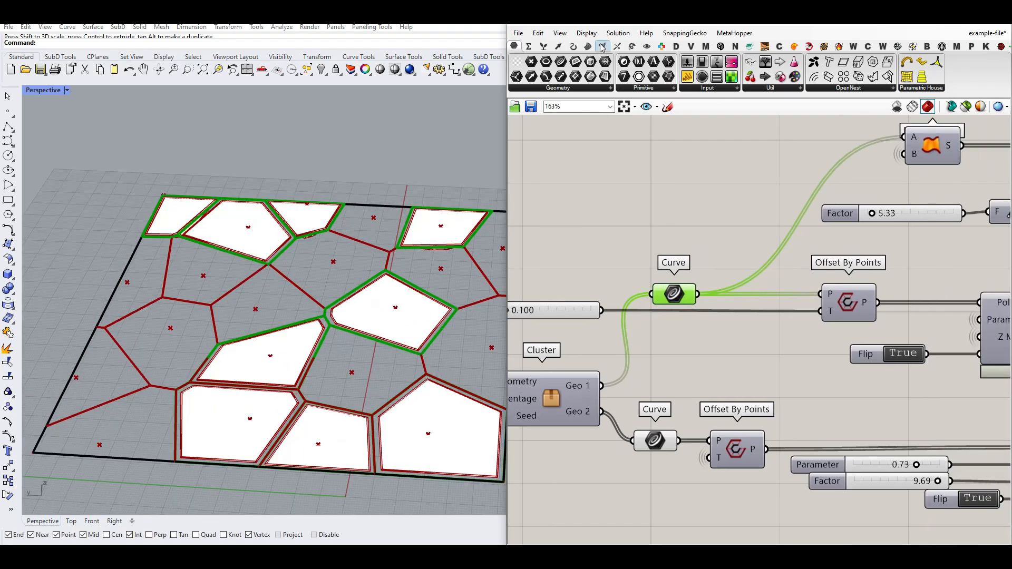
Step: Place a separate Offset By Points component on the empty canvas above the Geo 1 Curve parameter
left_click(572, 46)
left_click(842, 90)
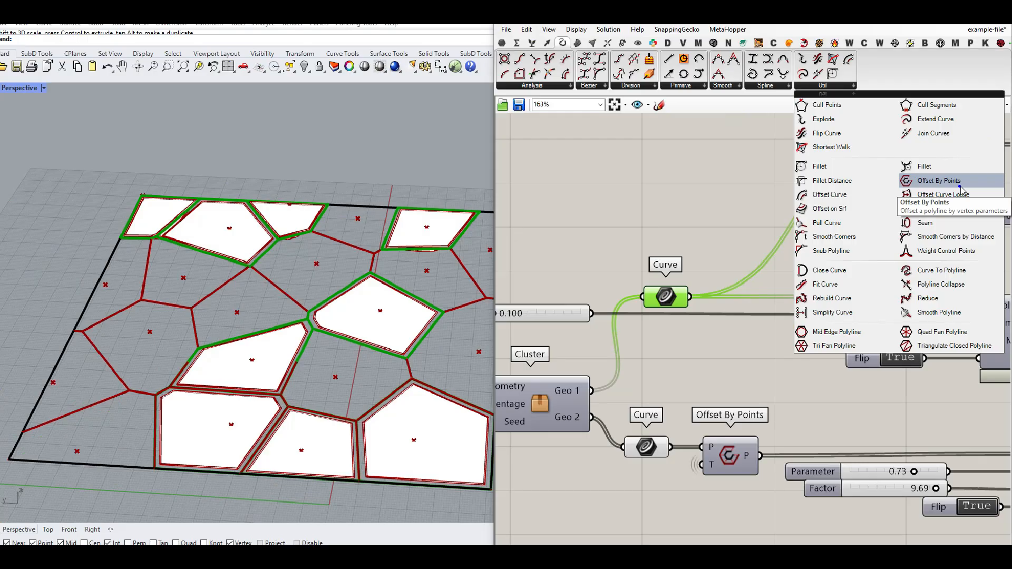
left_click_drag(962, 181, 848, 302)
right_click(847, 295)
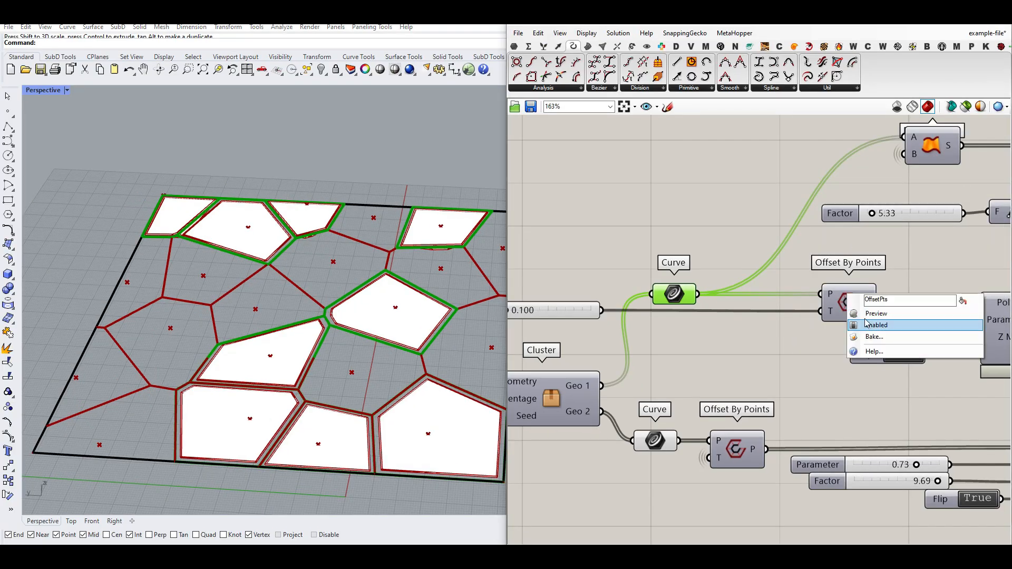
left_click(838, 90)
left_click_drag(941, 180, 715, 186)
scroll(665, 199, "down", 2)
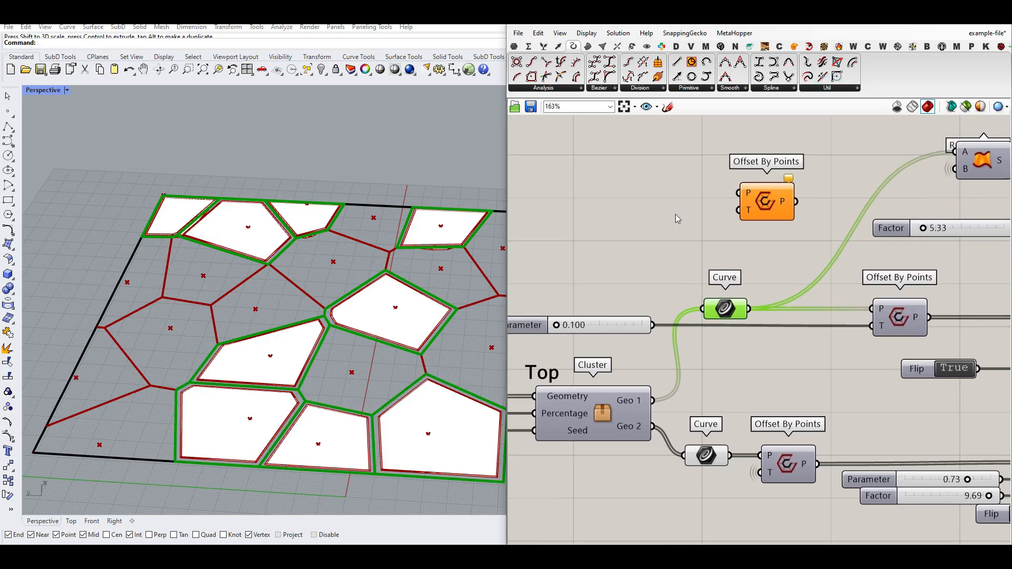
Step: Bake the outlines held by the Geo 1 Curve parameter into the Rhino document
right_click(712, 298)
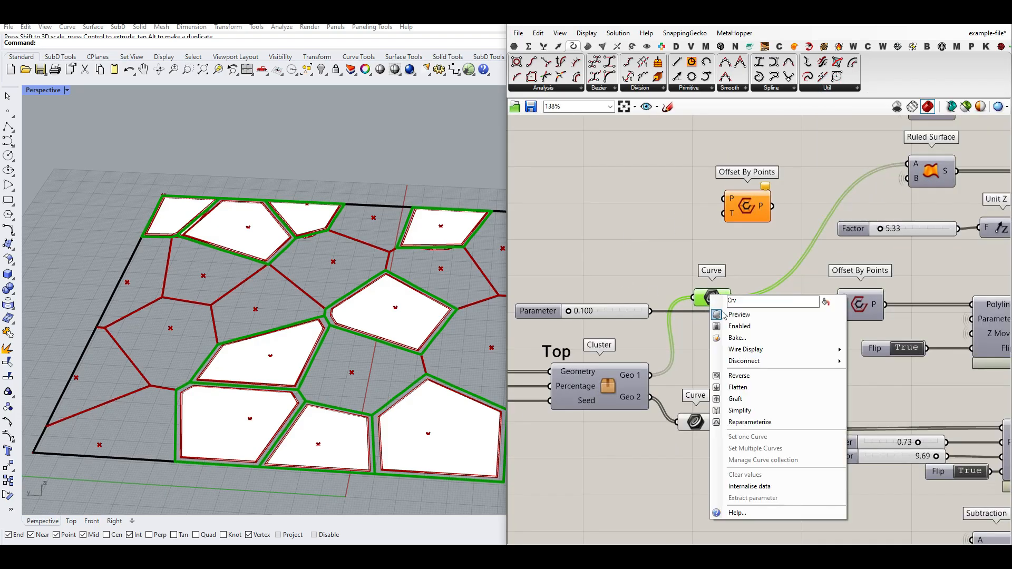
left_click(736, 339)
left_click(747, 437)
Step: Move the baked outline of the cell near the middle well outside the panel and zoom in on it
scroll(320, 341, "down", 5)
scroll(316, 317, "up", 3)
left_click(315, 311)
left_click(335, 315)
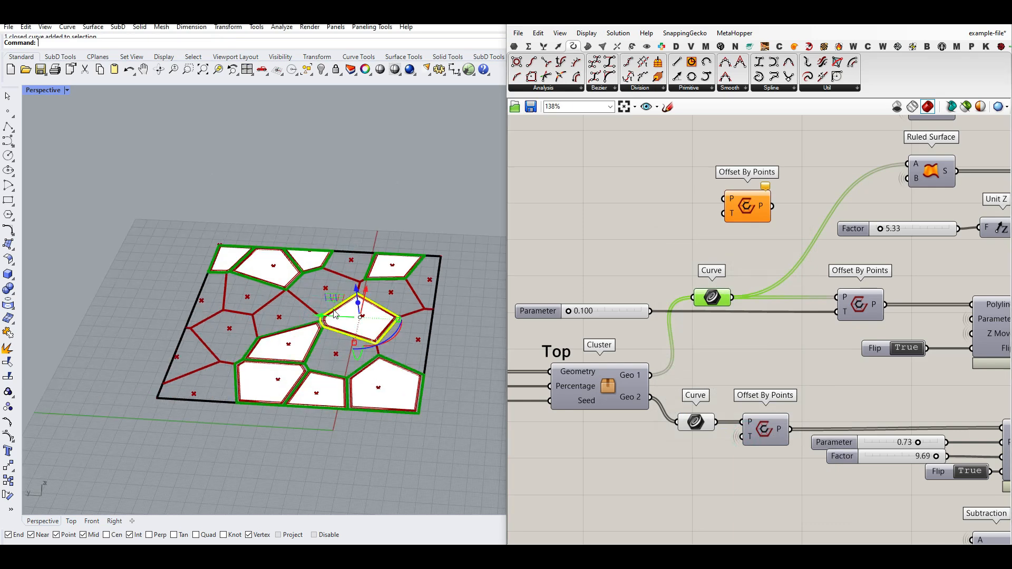
scroll(336, 321, "down", 6)
left_click_drag(311, 319, 188, 317)
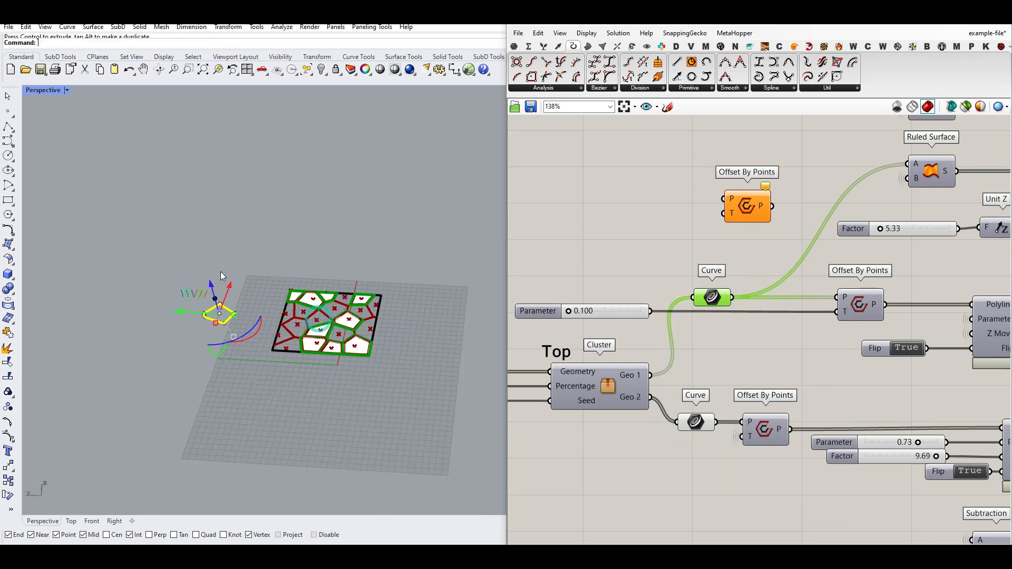
left_click(221, 262)
scroll(218, 312, "up", 8)
scroll(224, 347, "up", 4)
scroll(738, 199, "up", 4)
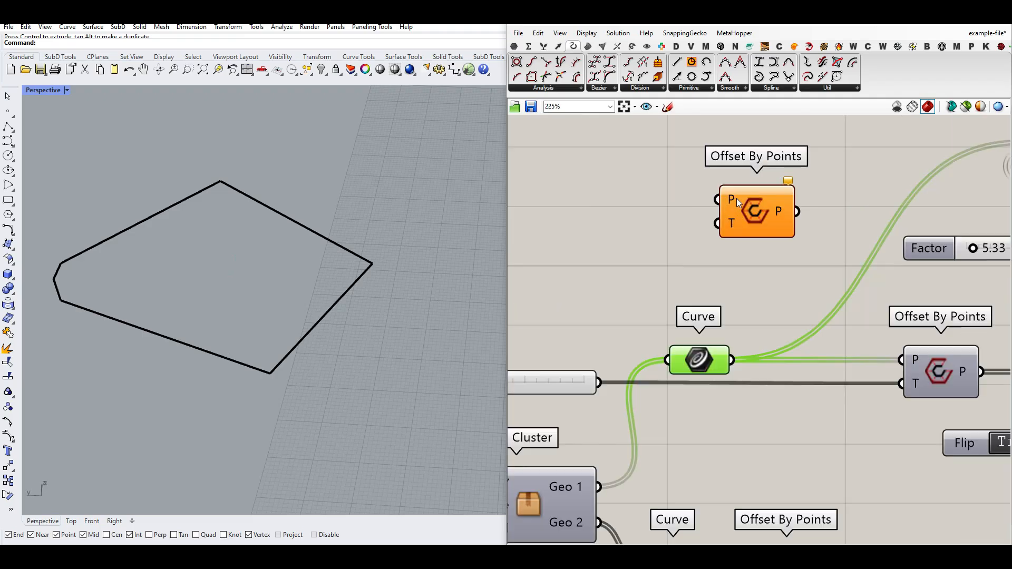
Step: Reference the moved outline as the P input of the new Offset By Points component
right_click(708, 194)
left_click(734, 329)
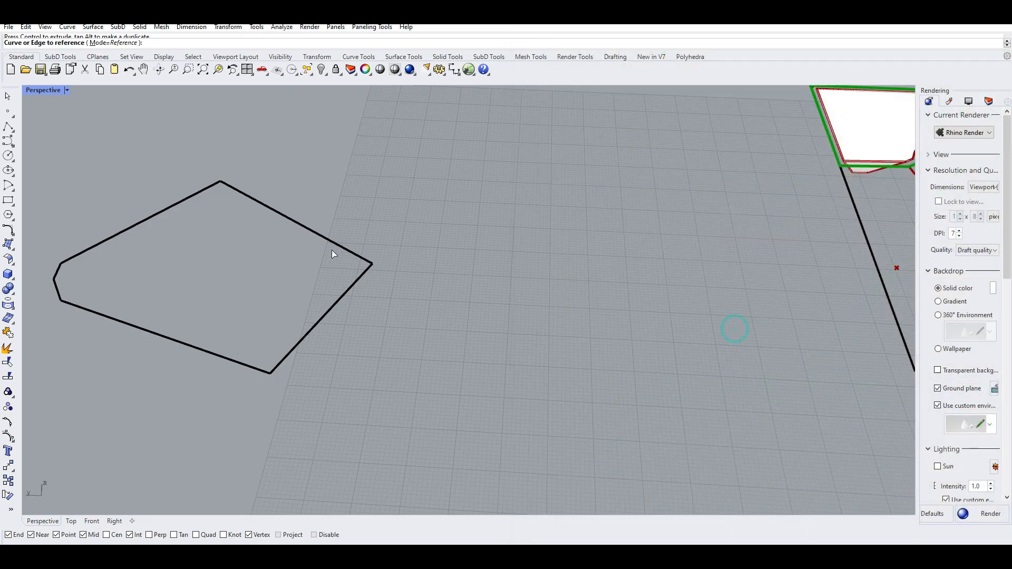
left_click(332, 246)
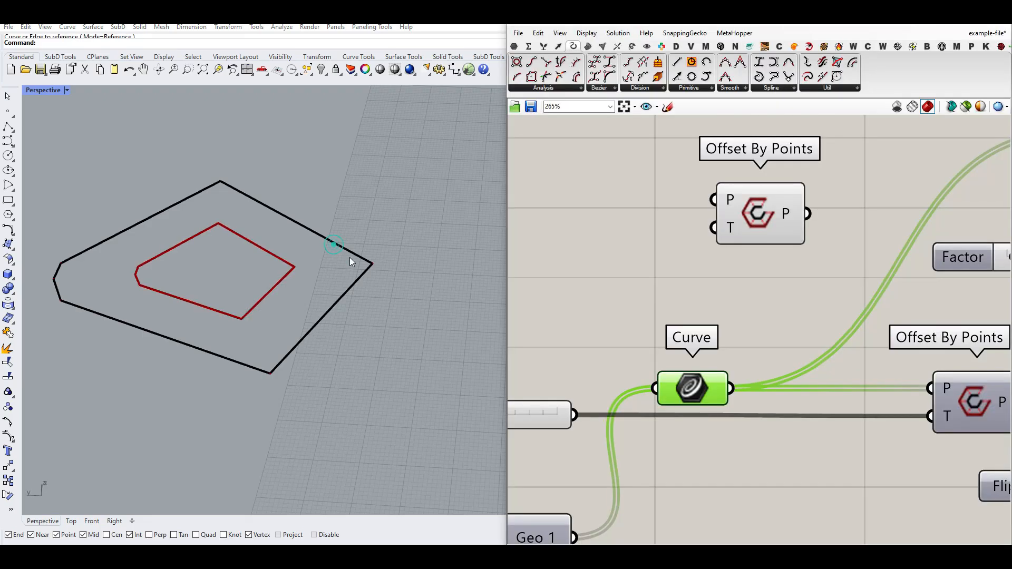
Step: Create a number slider, connect it to the T input of the new Offset By Points and set it to 0.46
double_click(625, 245)
type("0.2")
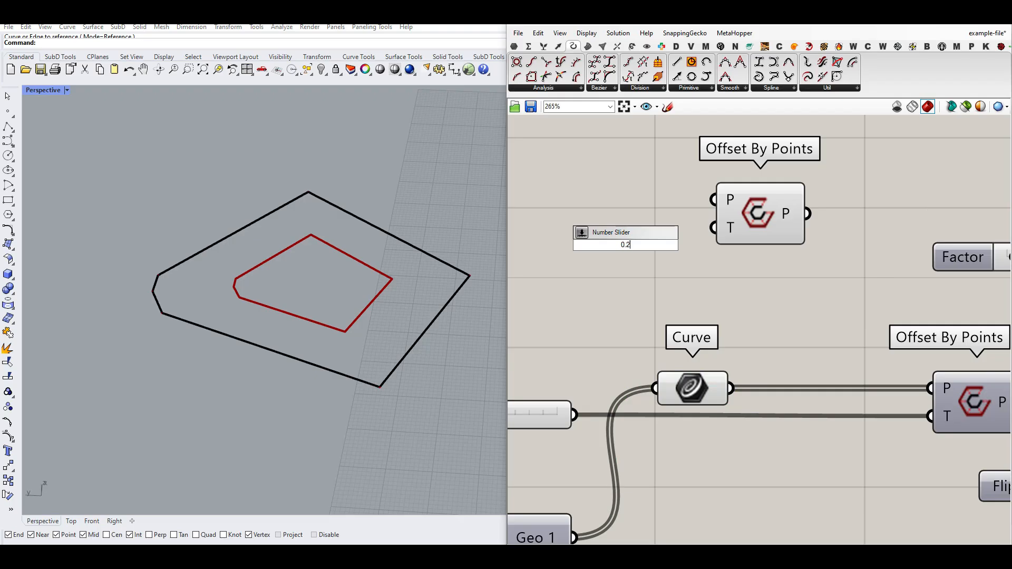
type("2")
key("Return")
left_click_drag(695, 252, 714, 227)
right_click_drag(564, 244, 621, 264)
left_click_drag(633, 252, 666, 250)
Step: Extract the P input of the new Offset By Points into its own Polyline parameter
scroll(666, 251, "down", 2)
right_click(741, 228)
left_click(796, 402)
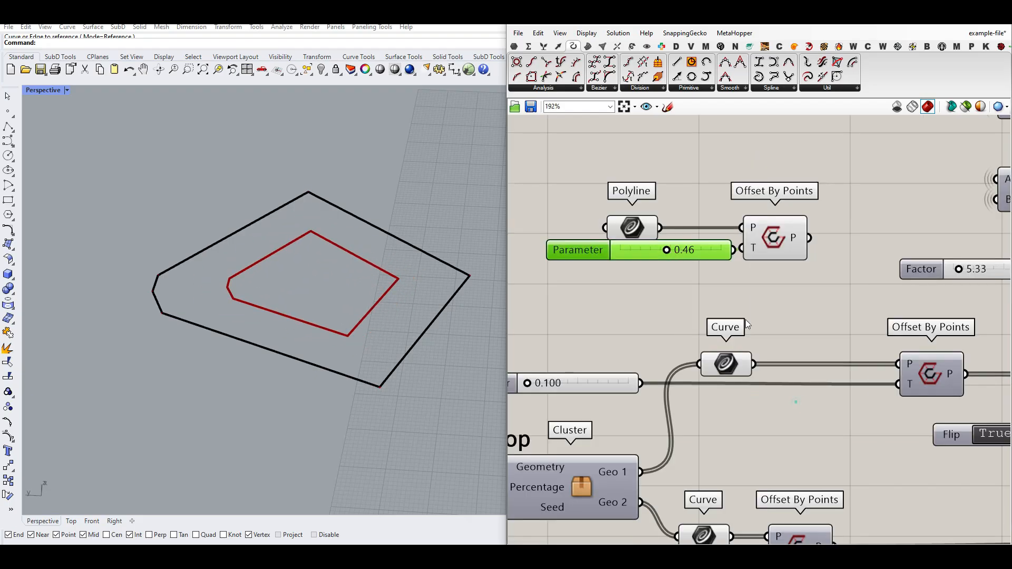
Step: Add a Scale component above Offset By Points and connect the Polyline parameter to its G input
left_click(632, 46)
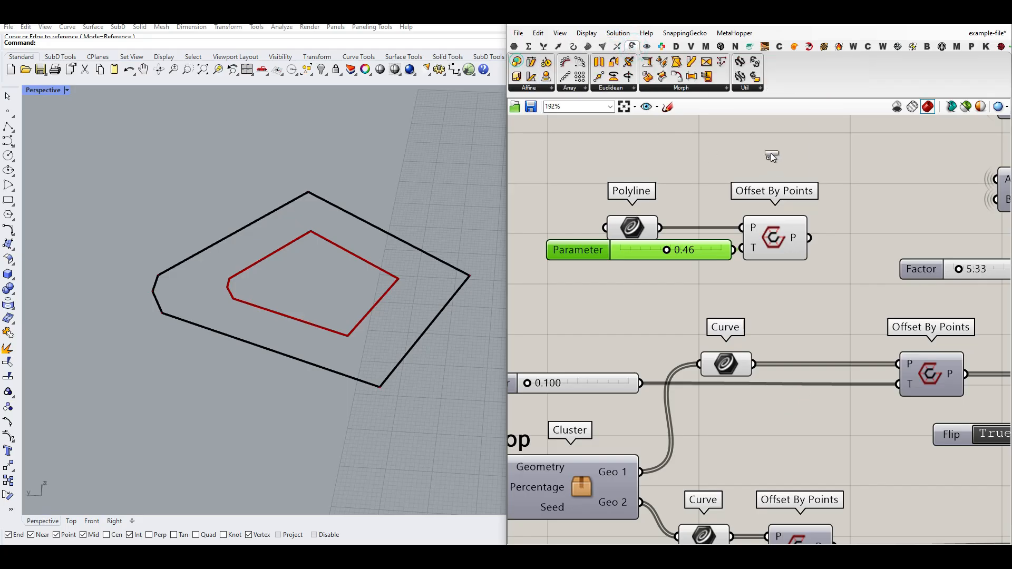
left_click_drag(770, 152, 775, 174)
left_click_drag(660, 261, 750, 173)
left_click_drag(660, 284, 549, 240)
Step: Add a Polygon Center for the Polyline, connect its Ce output to Scale's C and the Parameter slider to Scale's F
left_click(574, 47)
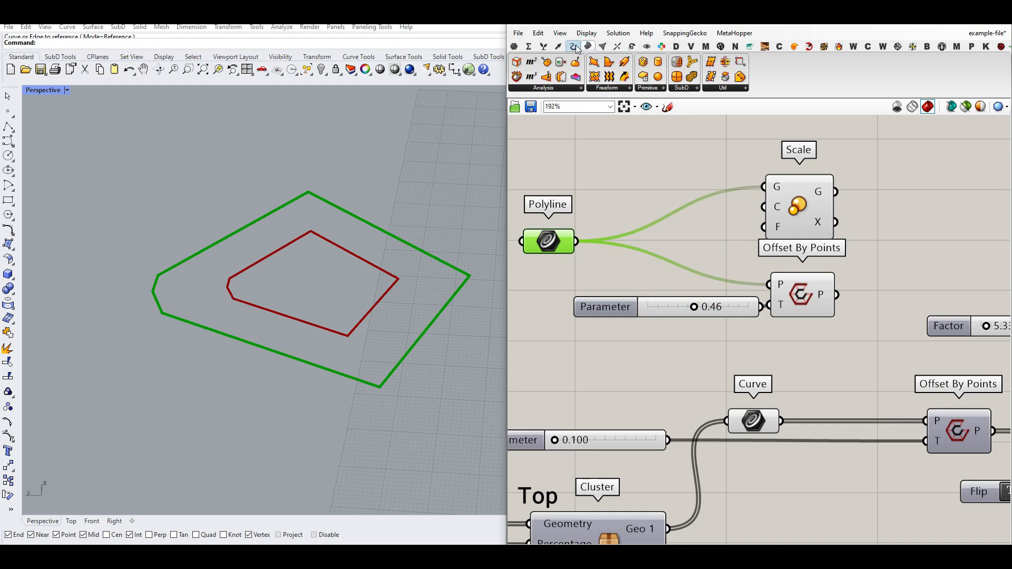
left_click(573, 47)
left_click_drag(531, 76, 653, 210)
left_click_drag(578, 243, 617, 209)
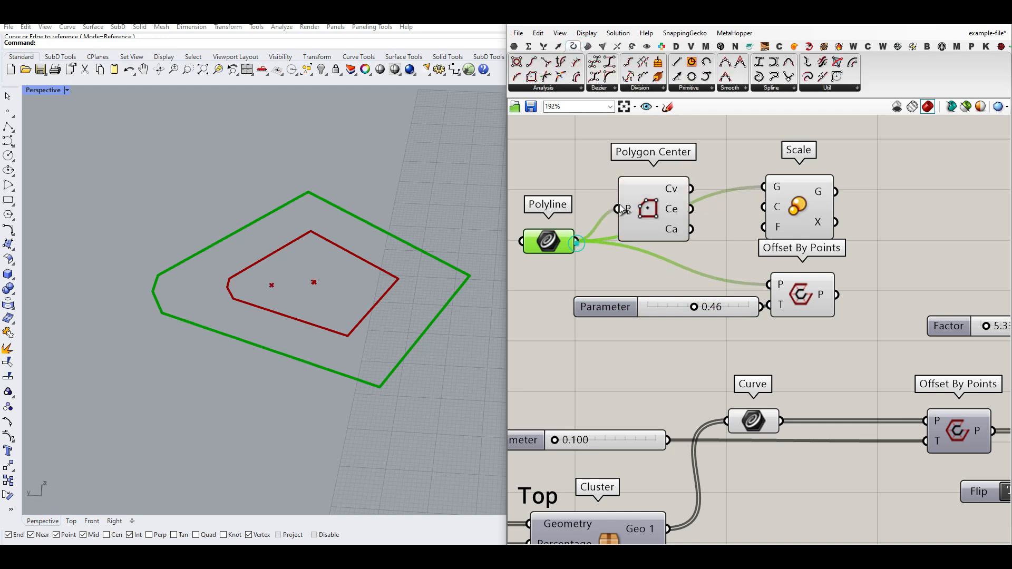
scroll(632, 211, "up", 2)
left_click_drag(666, 178, 752, 177)
left_click_drag(715, 293, 751, 199)
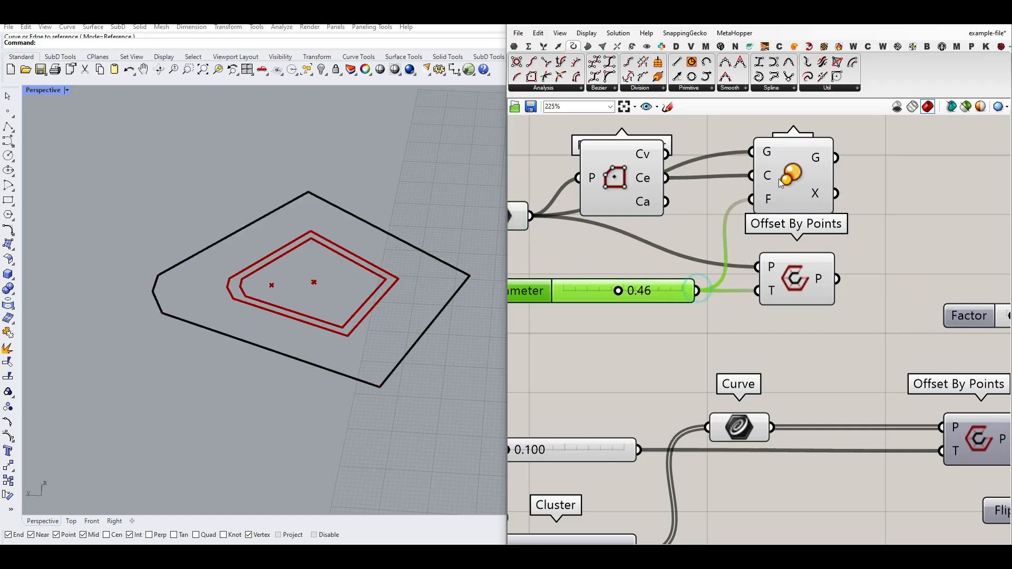
Step: Give Scale's F input the expression 1-x and set the Parameter slider to 0.41
left_click(759, 200)
right_click(767, 198)
mouse_move(784, 301)
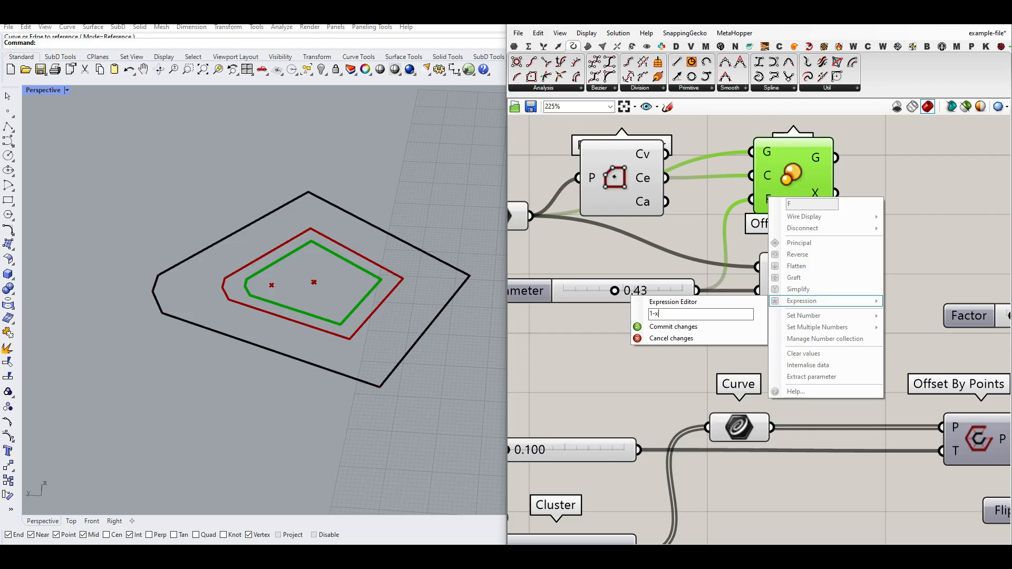
type("1-x")
left_click(695, 326)
mouse_move(614, 292)
left_mouse_down()
mouse_move(601, 291)
mouse_move(643, 291)
mouse_move(587, 293)
mouse_move(611, 297)
left_mouse_up()
Step: Delete the Scale and Polygon Center components from the offset comparison
scroll(639, 264, "down", 2)
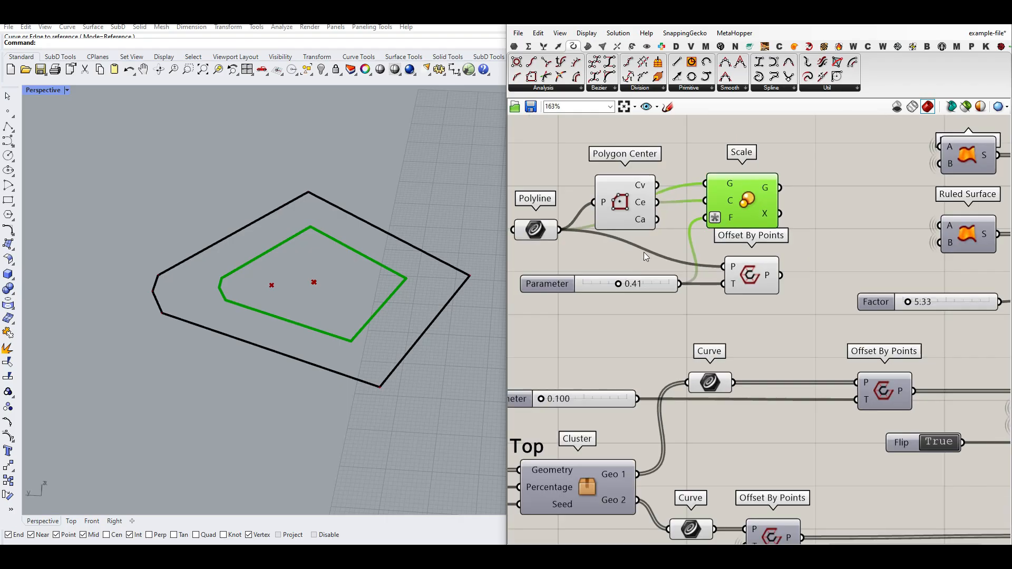
left_click_drag(786, 169, 619, 266)
key("Delete")
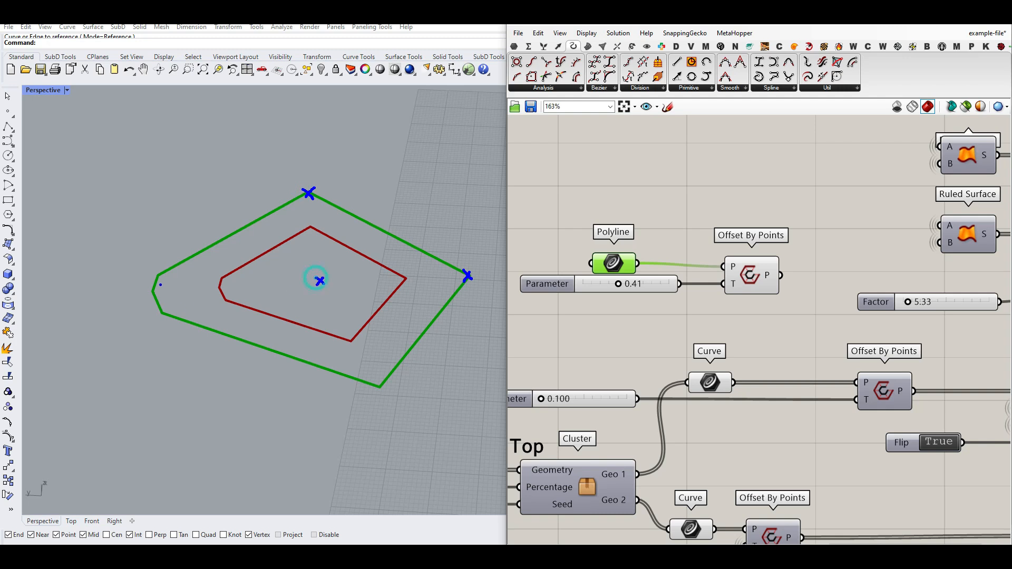
left_click_drag(203, 280, 292, 282)
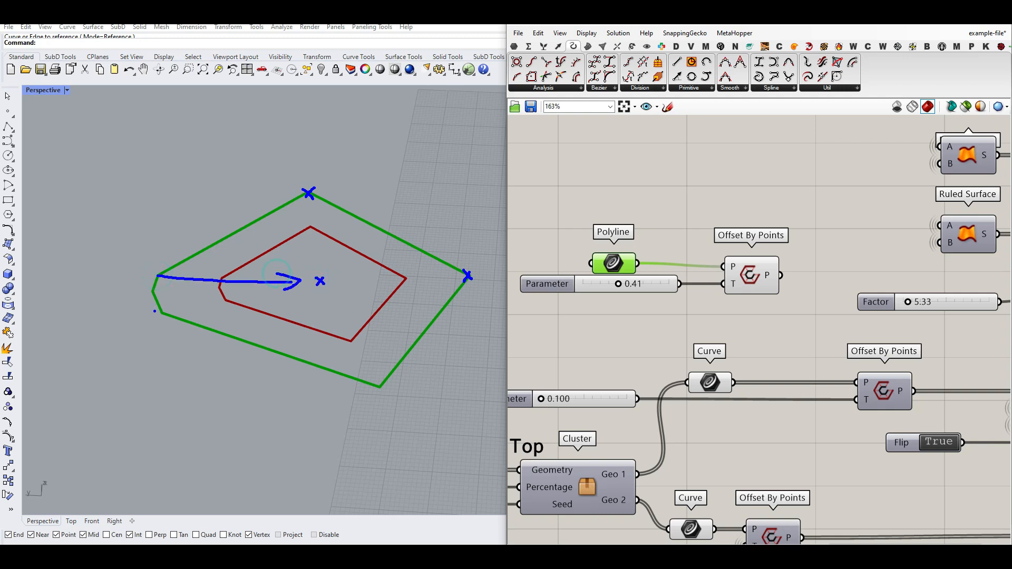
left_click_drag(169, 295, 301, 293)
left_click_drag(158, 320, 300, 292)
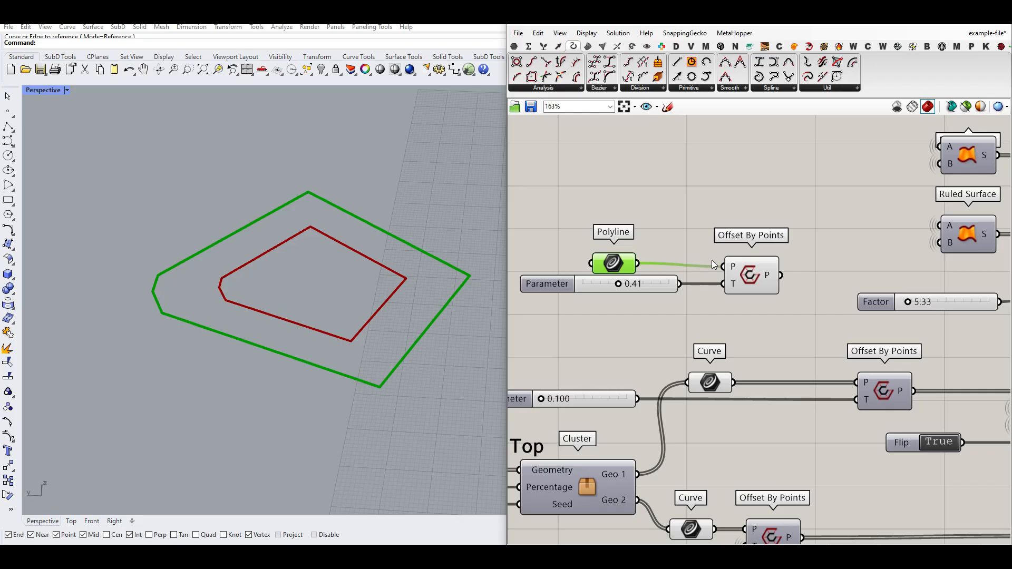
Step: Delete the demonstration Polyline, slider and Offset By Points, along with the moved outline in the viewport
left_click_drag(727, 231, 582, 293)
key("Delete")
left_click_drag(434, 209, 364, 268)
key("Delete")
Step: Delete the remaining baked cell outlines while keeping the outer boundary rectangle
scroll(288, 258, "down", 10)
scroll(286, 258, "down", 3)
scroll(376, 275, "up", 5)
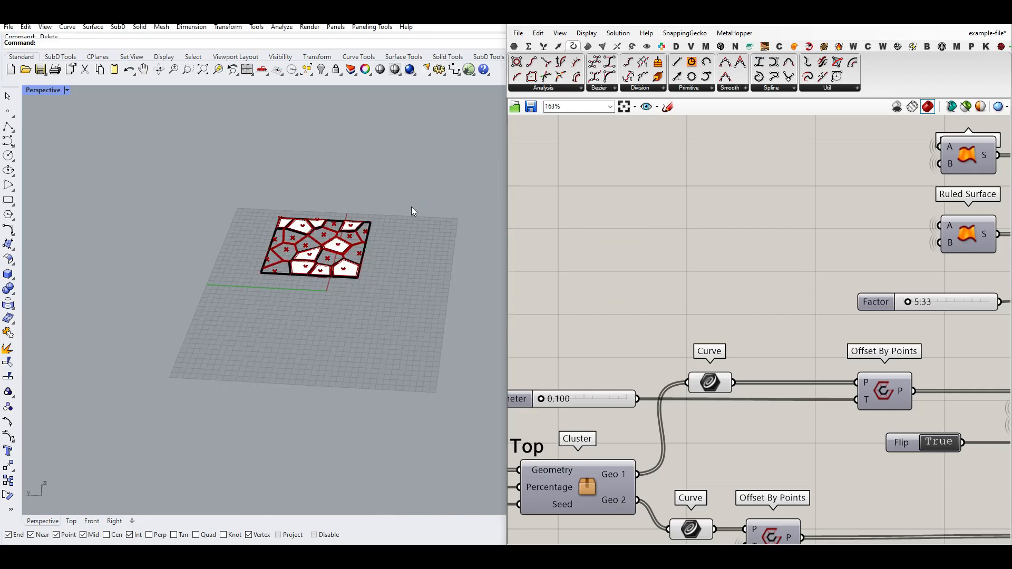
scroll(348, 249, "up", 2)
left_click_drag(452, 184, 163, 328)
left_click(218, 290, "ctrl")
key("Delete")
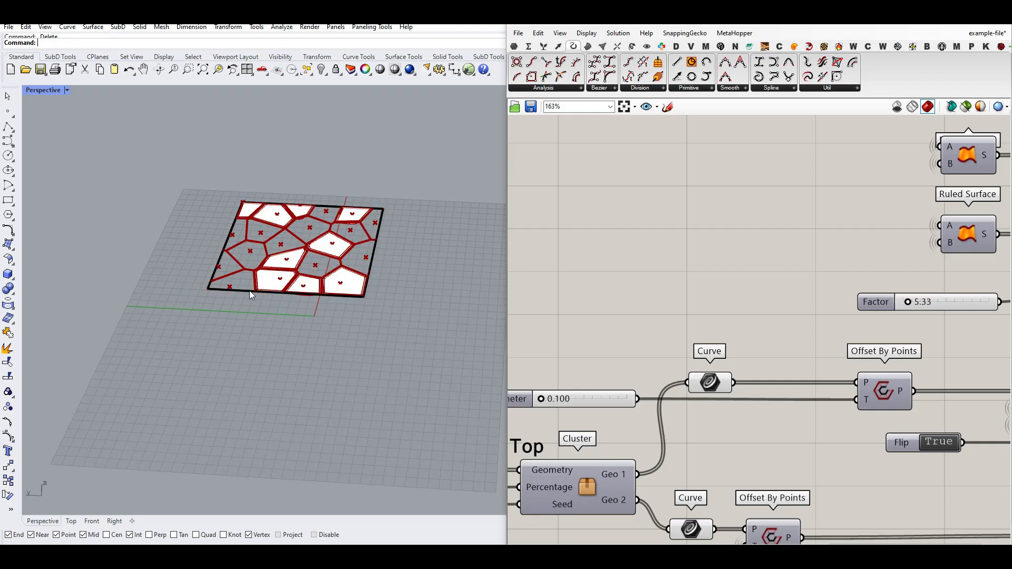
Step: Vary the Parameter slider that controls the offset of the Geo 1 cell outlines and check the gaps up close
scroll(249, 290, "up", 2)
scroll(719, 352, "up", 4)
right_click_drag(771, 350, 814, 345)
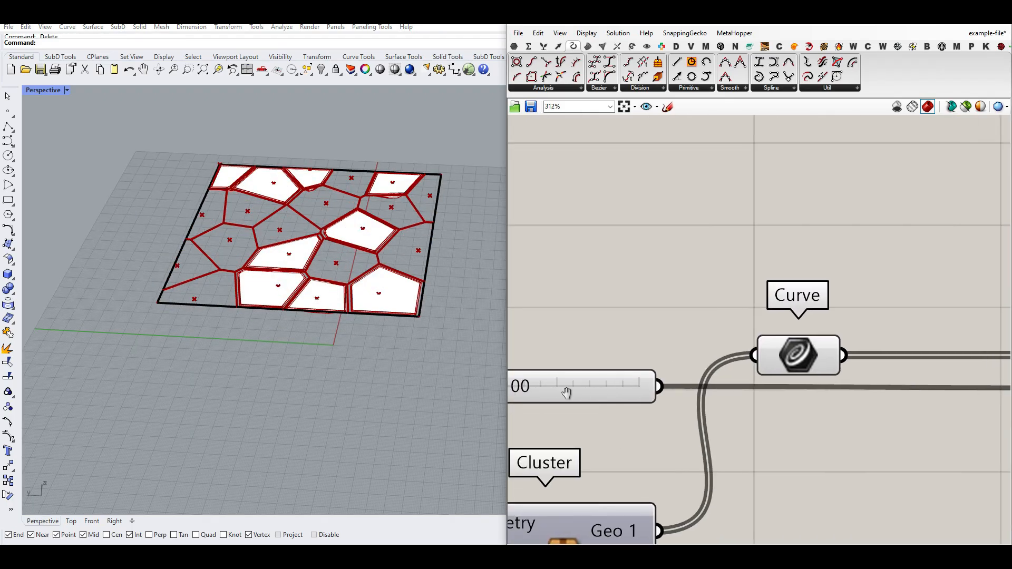
right_click_drag(567, 393, 700, 393)
left_click_drag(608, 385, 662, 388)
scroll(274, 361, "up", 3)
scroll(273, 351, "down", 4)
right_click_drag(271, 349, 353, 257)
scroll(279, 204, "up", 3)
mouse_move(646, 385)
left_mouse_down()
mouse_move(658, 386)
mouse_move(646, 386)
left_mouse_up()
scroll(669, 374, "down", 1)
scroll(668, 374, "down", 5)
Step: Toggle the preview of the Geo 1 branch's cluster, select it and view its tapered panels from the side
right_click_drag(838, 359, 619, 344)
scroll(579, 362, "up", 1)
right_click(742, 349)
left_click(757, 369)
left_click(742, 349)
right_click_drag(460, 363, 368, 269)
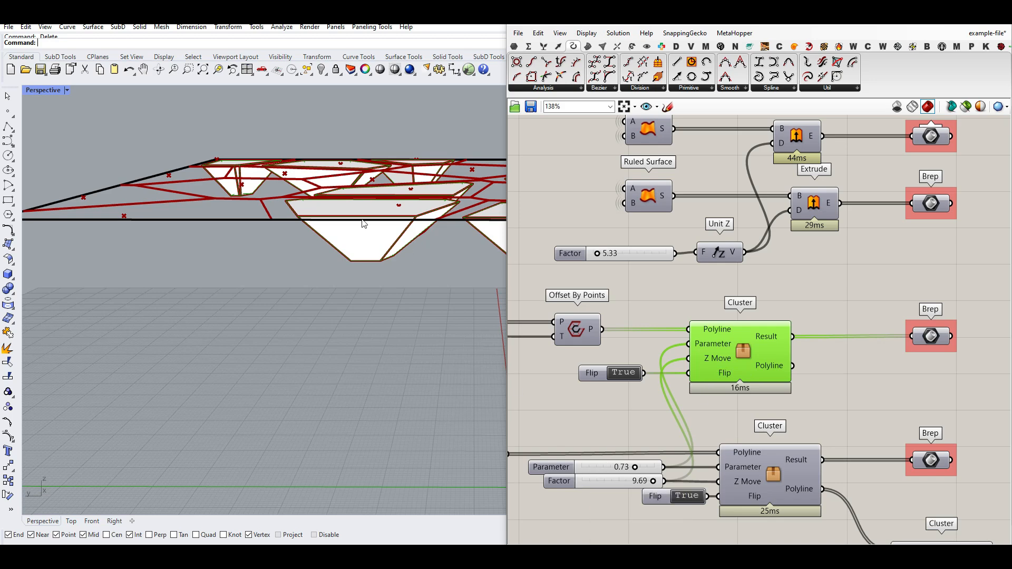
Step: Switch the Geo 1 cluster's Flip toggle between False and True, ending on True
double_click(625, 376)
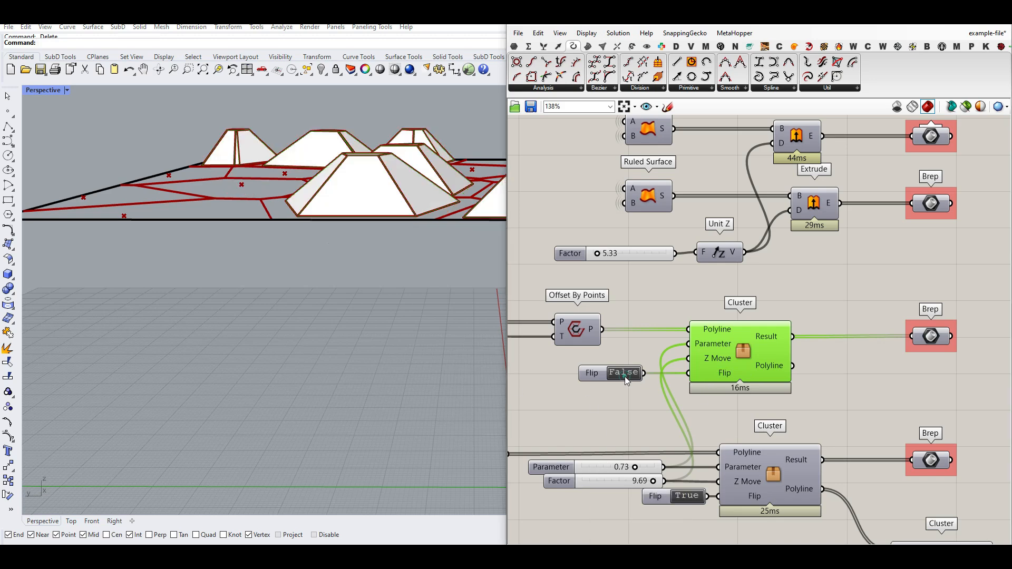
double_click(625, 377)
double_click(625, 377)
double_click(625, 376)
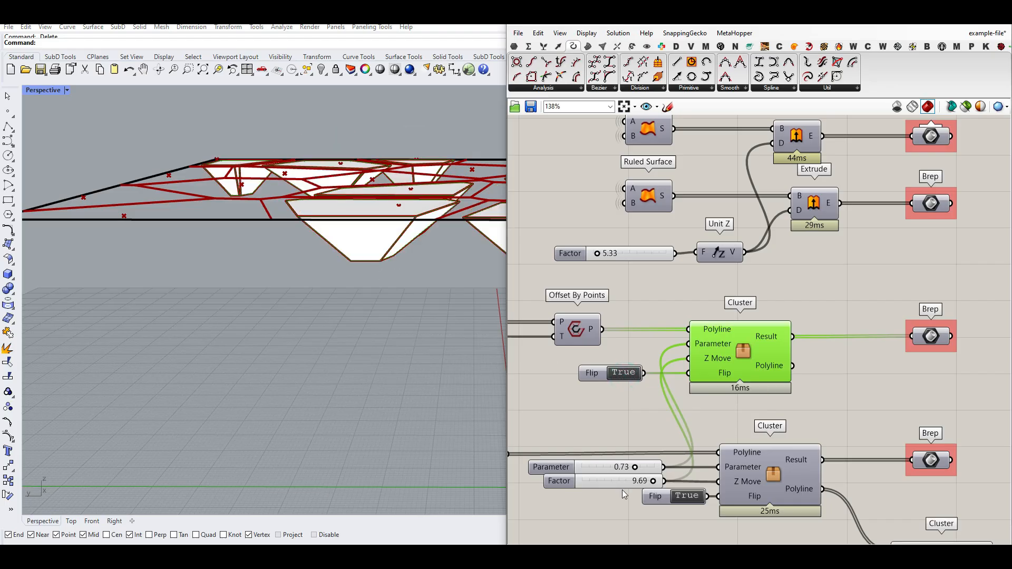
Step: Vary the clusters' shared Parameter between 0.00 and 0.93, ending at 0.59, and set their shared Factor to 6.58
left_click_drag(635, 467, 571, 473)
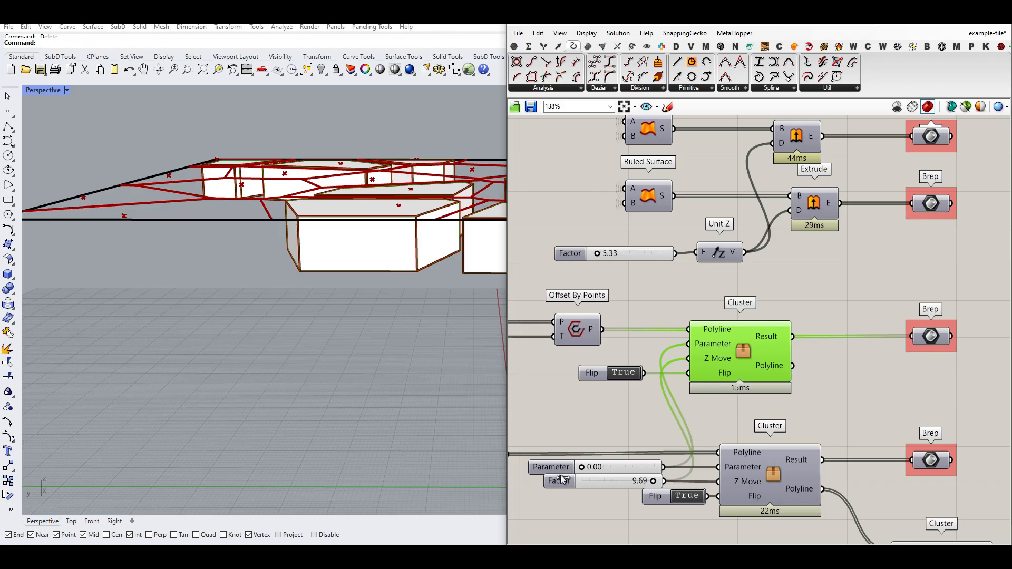
left_click_drag(582, 467, 633, 470)
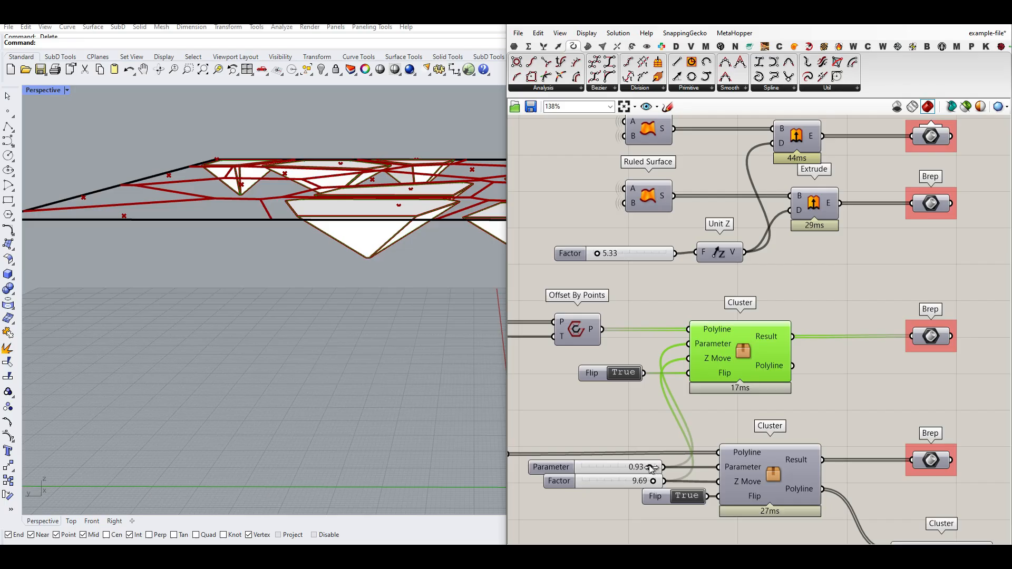
left_click(588, 46)
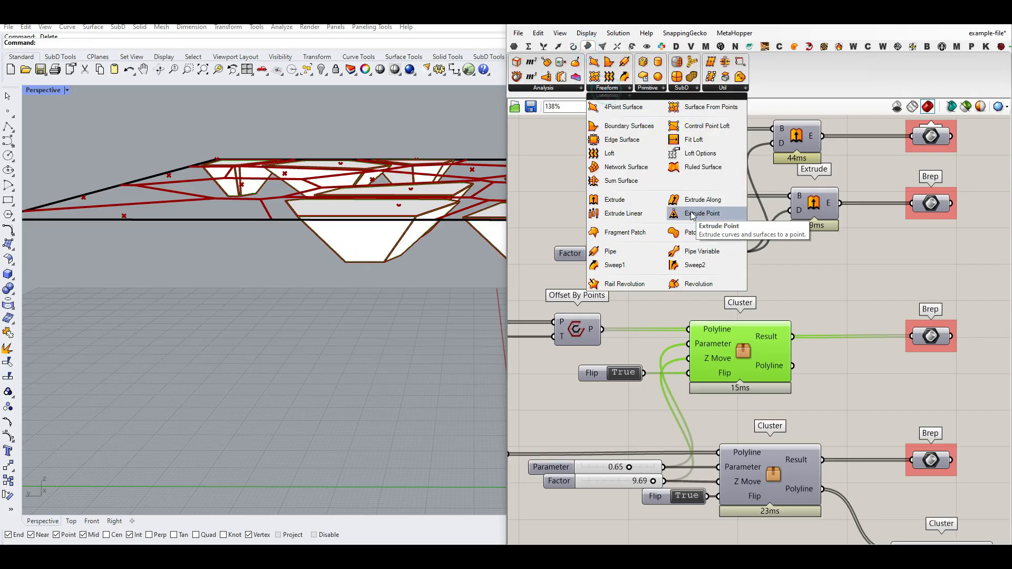
left_click_drag(653, 483, 624, 469)
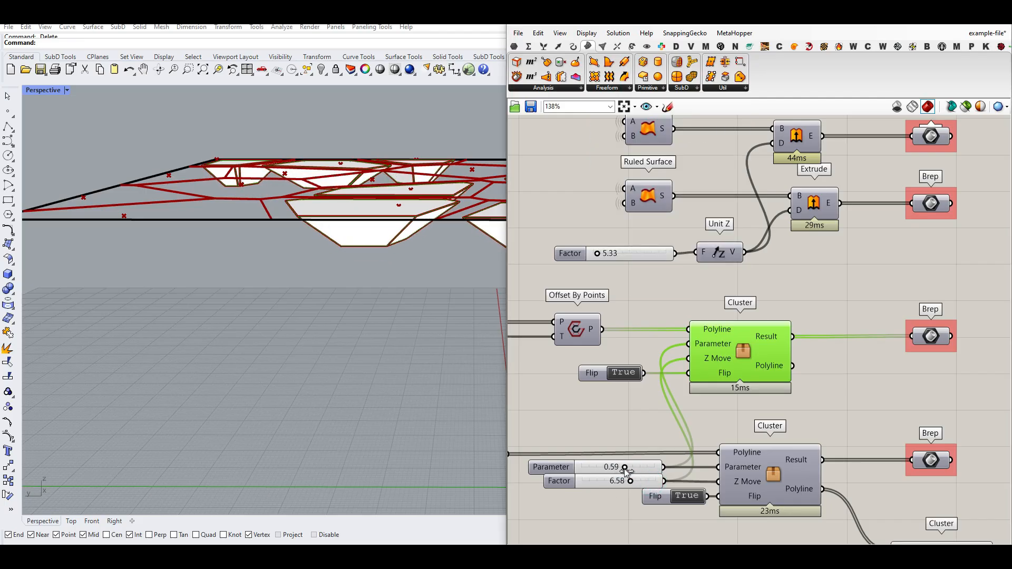
Step: Bake the Brep output of the Geo 1 cluster into Rhino and view its tapered panels from below
left_click(827, 390)
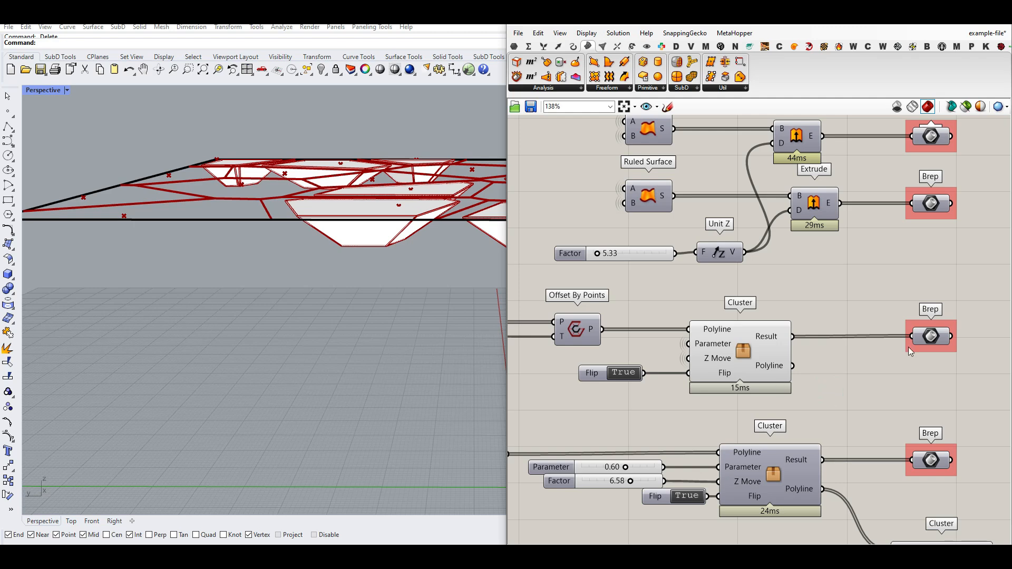
scroll(271, 303, "down", 6)
right_click_drag(264, 266, 260, 311)
scroll(253, 269, "up", 6)
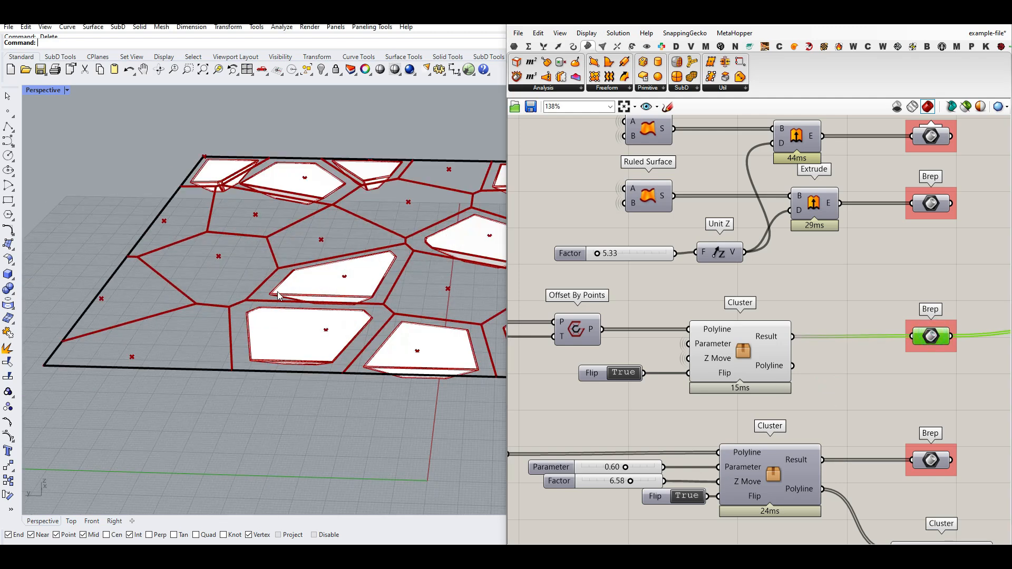
right_click(926, 336)
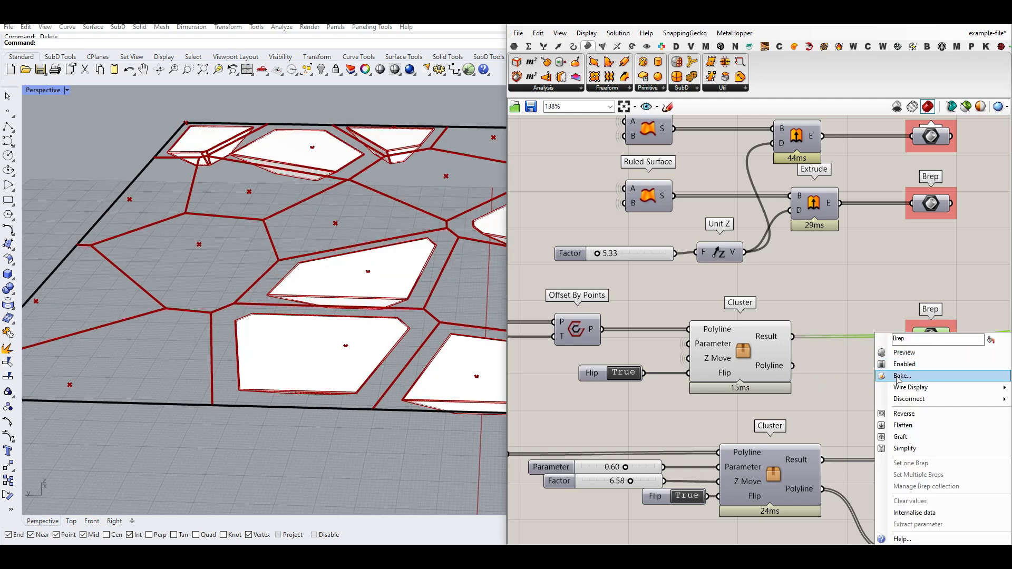
left_click(896, 374)
left_click(900, 475)
right_click_drag(416, 450, 362, 207)
scroll(346, 319, "down", 4)
scroll(362, 210, "down", 6)
scroll(362, 211, "up", 4)
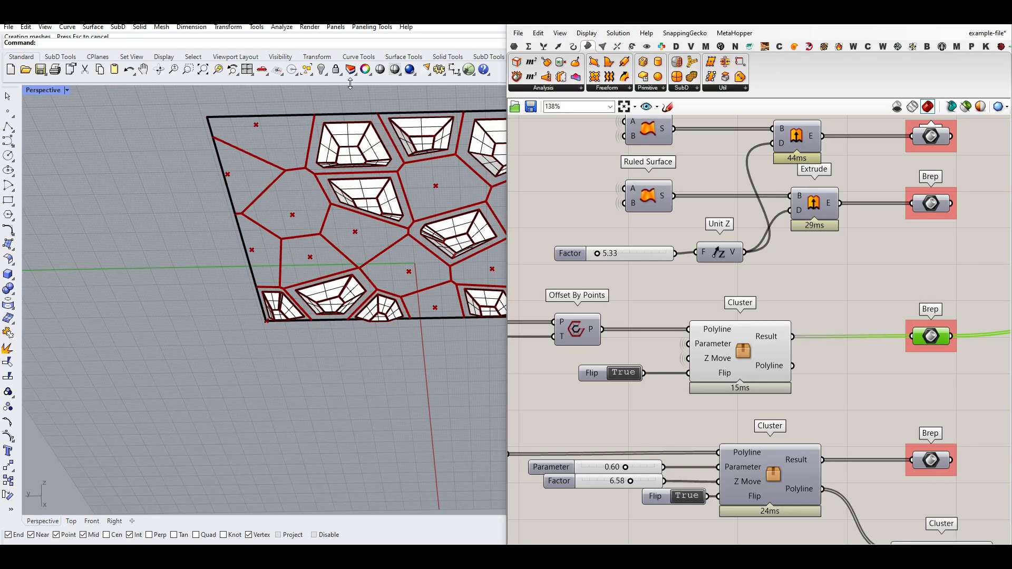
Step: Select the baked tapered panels, move them away from the preview and inspect them up close
left_click(312, 74)
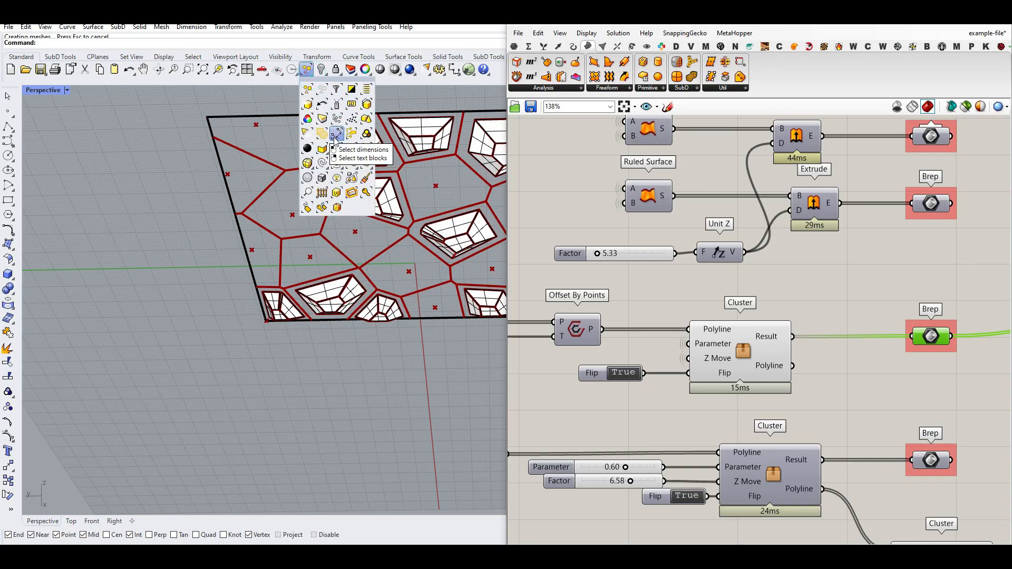
left_click(309, 100)
scroll(341, 238, "down", 7)
right_click_drag(341, 232, 337, 296)
left_click_drag(316, 268, 185, 268)
left_click(243, 172)
scroll(212, 289, "up", 8)
scroll(212, 289, "down", 6)
scroll(223, 275, "down", 4)
Step: Delete the baked panels from the Rhino model
left_click_drag(309, 251, 198, 261)
key("Delete")
right_click_drag(195, 273, 295, 295)
scroll(295, 295, "up", 5)
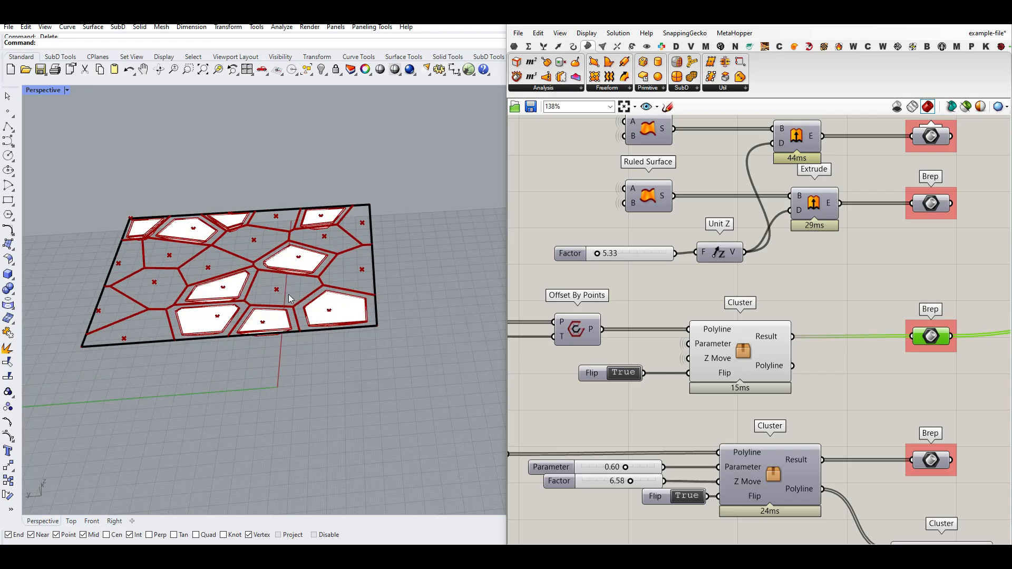
scroll(289, 294, "up", 2)
left_click(843, 305)
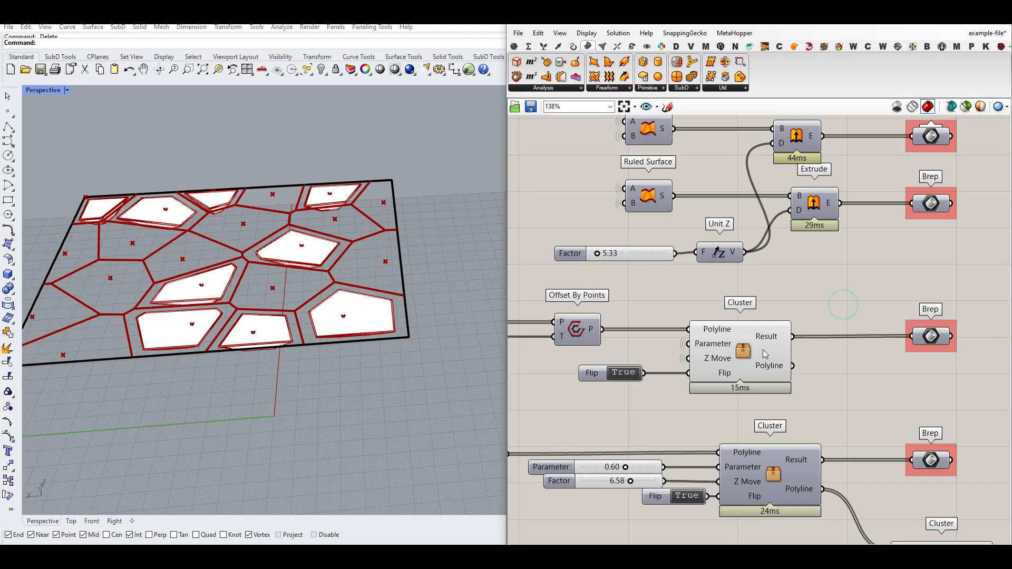
Step: Briefly preview the Ruled Surface between the Geo 1 cell outlines and their Offset By Points curves
scroll(294, 295, "up", 4)
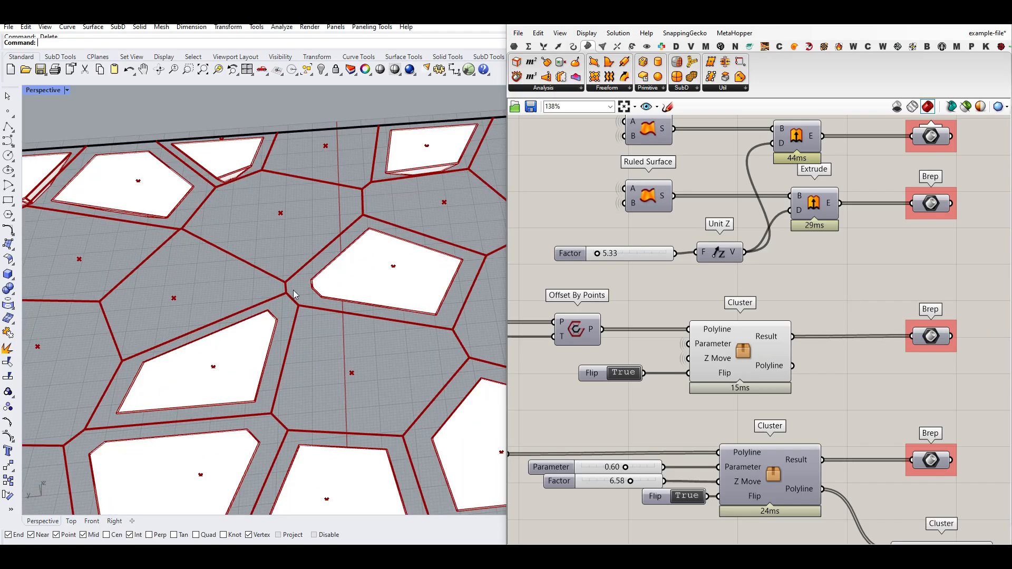
left_click(578, 330)
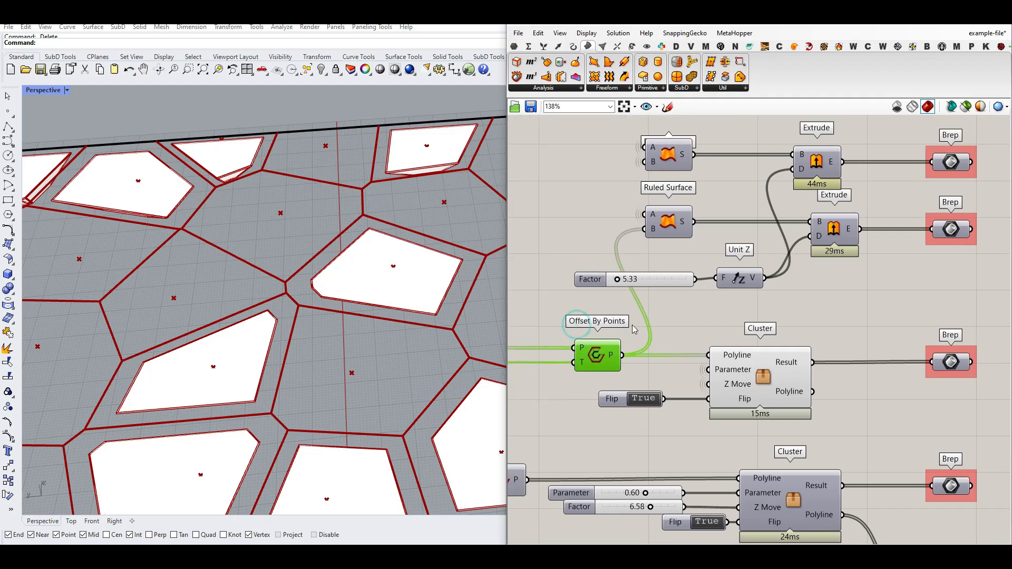
left_click(613, 90)
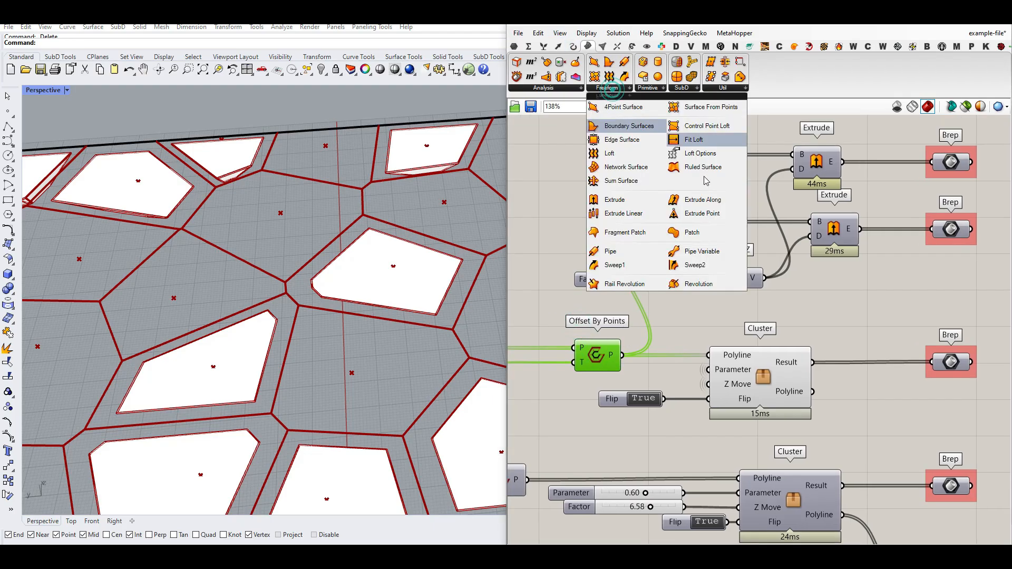
left_click(830, 277)
right_click(669, 210)
left_click(678, 230)
left_click(676, 226)
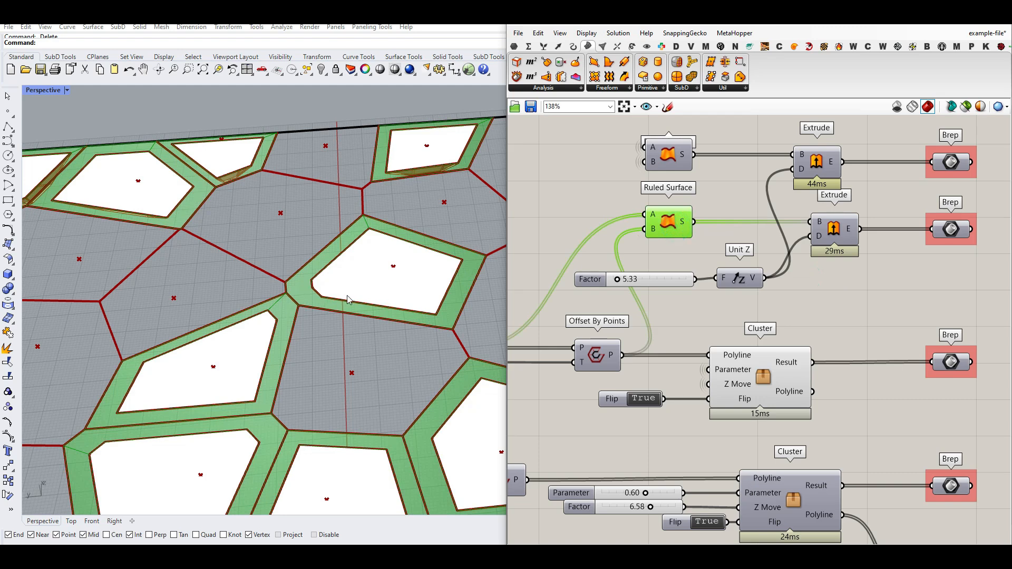
right_click(666, 221)
left_click(690, 235)
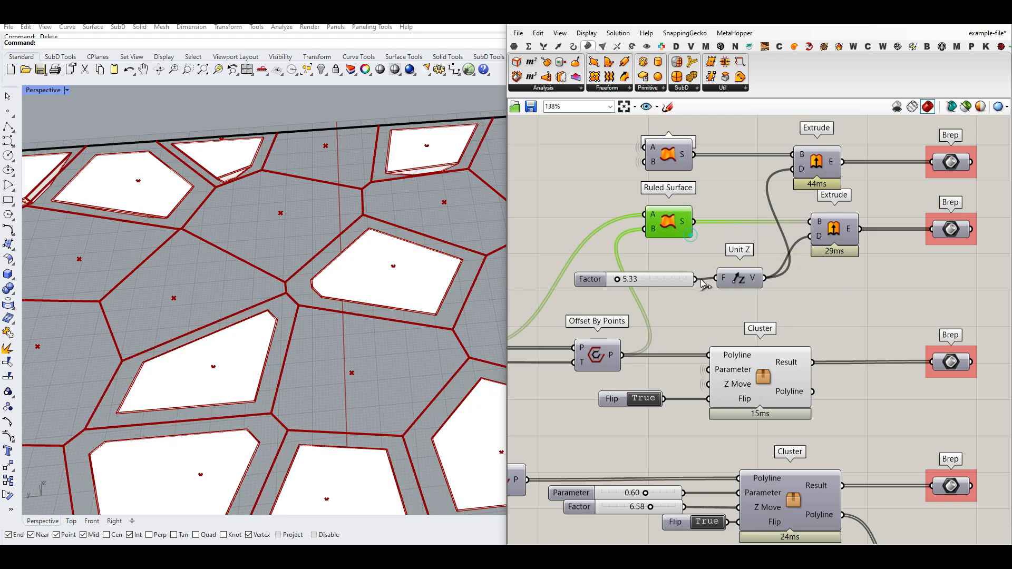
Step: Preview the Brep of the extruded Geo 1 frames and set the Unit Z Factor to 4.61
right_click(947, 230)
left_click(953, 245)
scroll(316, 264, "down", 5)
right_click_drag(316, 263, 298, 248)
scroll(278, 208, "up", 5)
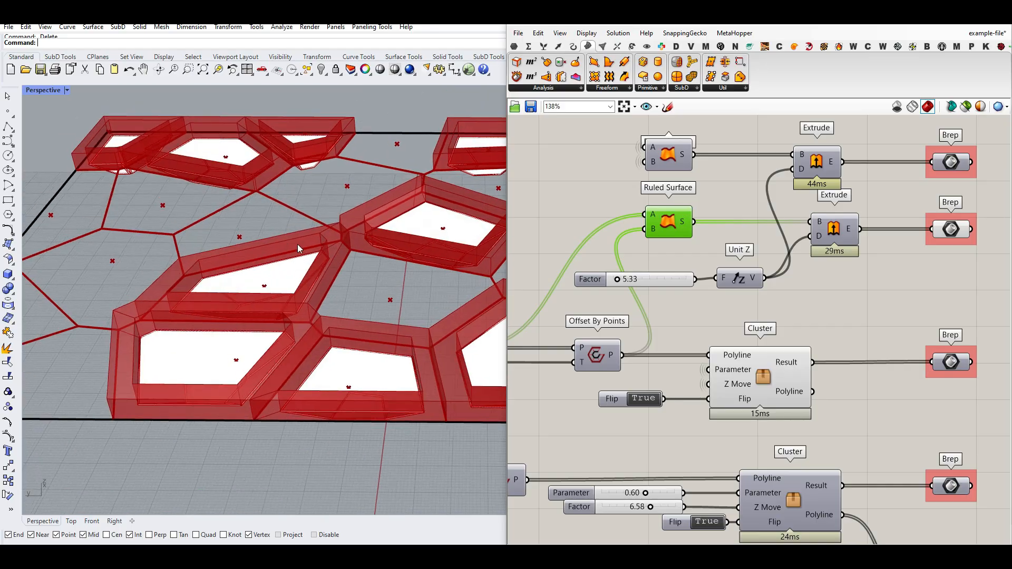
left_click_drag(618, 281, 617, 281)
Step: Turn on the preview of the yellow Custom Preview for the Geo 1 frames
right_click_drag(838, 254, 814, 268)
scroll(814, 268, "down", 2)
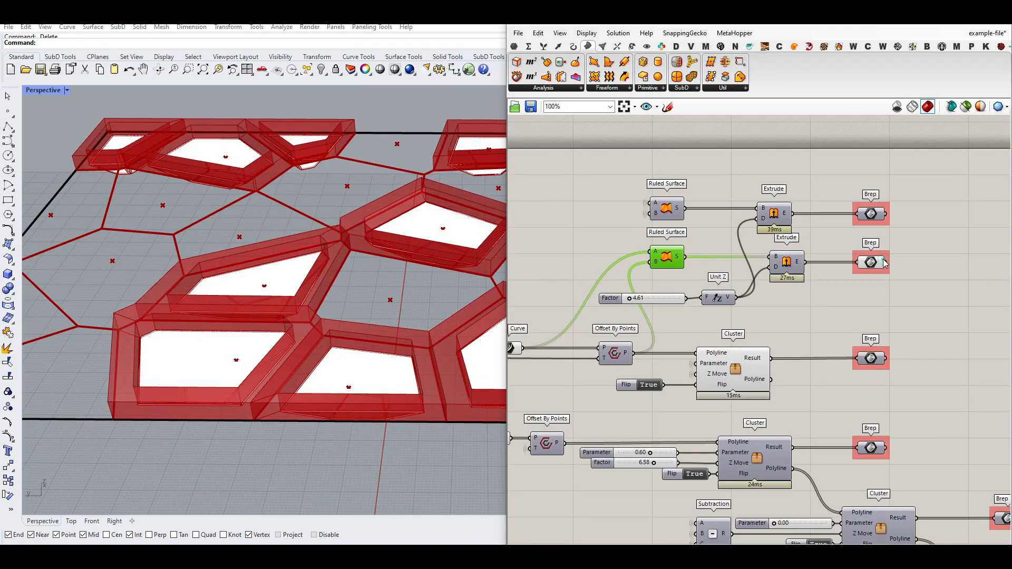
left_click(869, 261)
scroll(902, 245, "down", 4)
right_click_drag(939, 147, 817, 266)
scroll(851, 196, "up", 3)
left_click(879, 180)
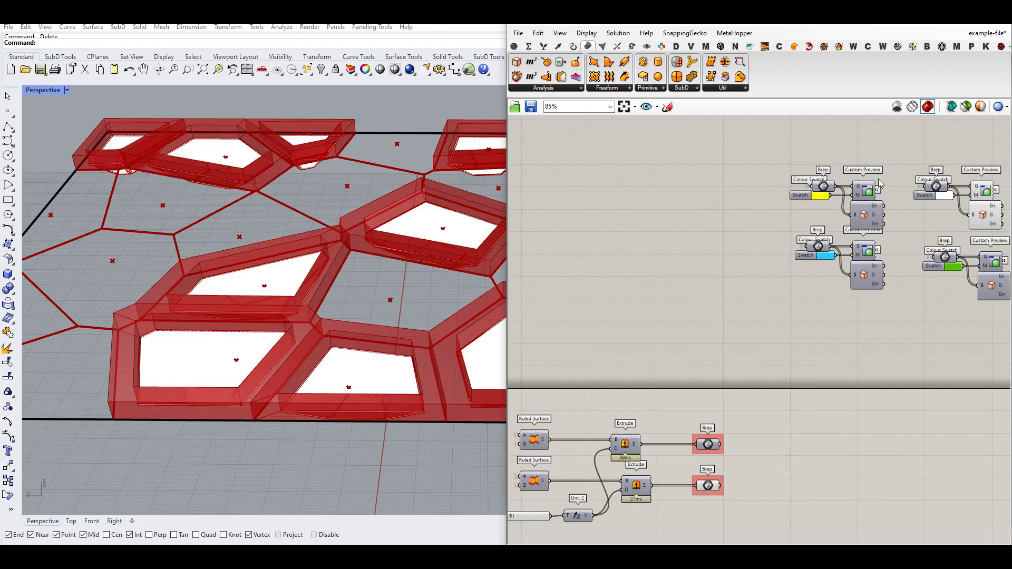
right_click(856, 158)
left_click(875, 165)
left_click(746, 240)
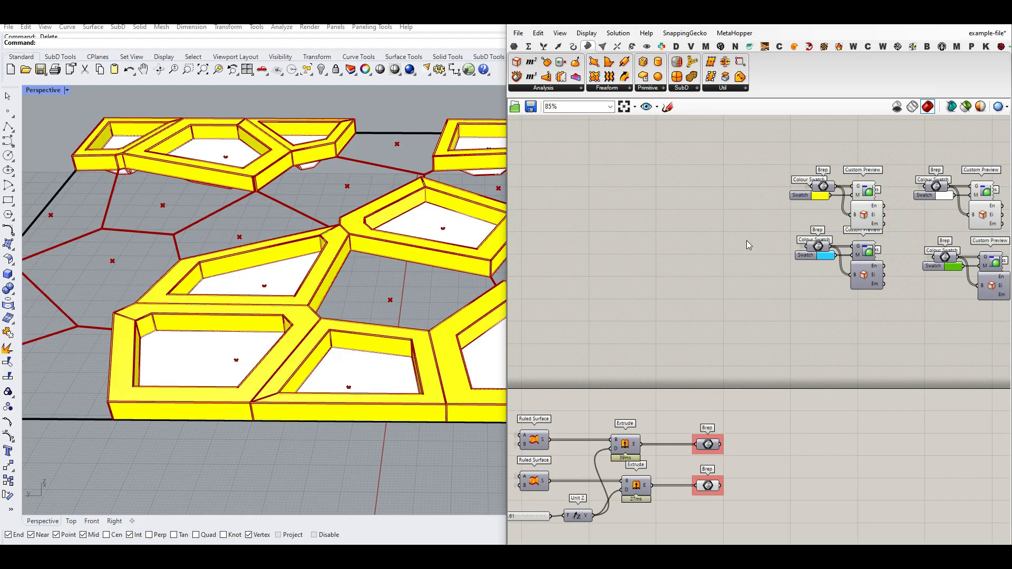
Step: Turn off the preview of the Geo 1 frames' Brep and set the Unit Z Factor to 3.04
right_click_drag(687, 324, 795, 258)
left_click_drag(864, 437, 804, 402)
middle_click(815, 303)
left_click(832, 321)
mouse_move(334, 315)
right_mouse_down()
mouse_move(335, 287)
mouse_move(331, 317)
right_mouse_up()
scroll(359, 339, "up", 4)
scroll(642, 440, "up", 2)
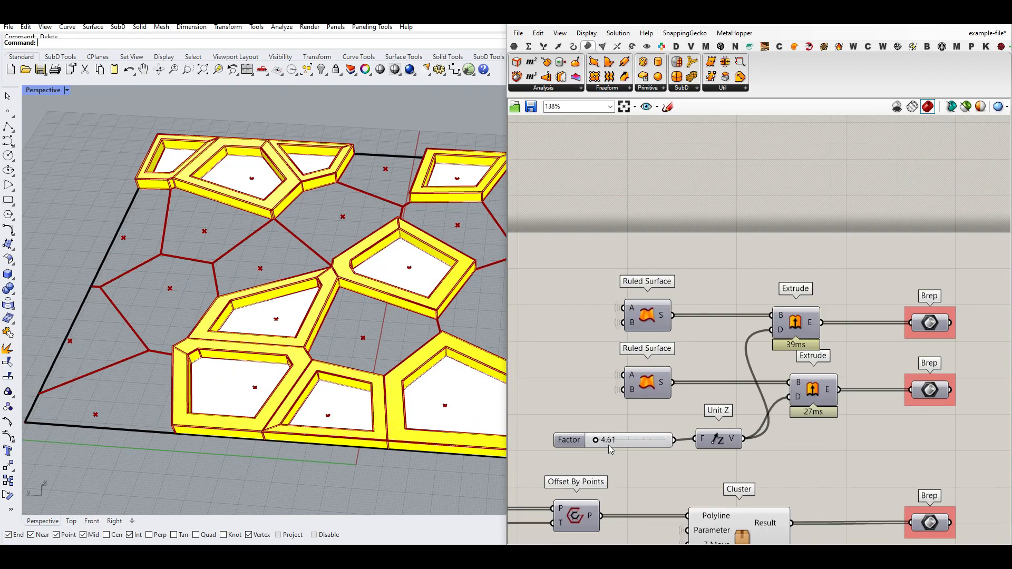
scroll(574, 440, "up", 2)
left_click_drag(595, 440, 592, 440)
Step: View the columns from below and turn off the preview of their Brep
right_click_drag(331, 337, 343, 316)
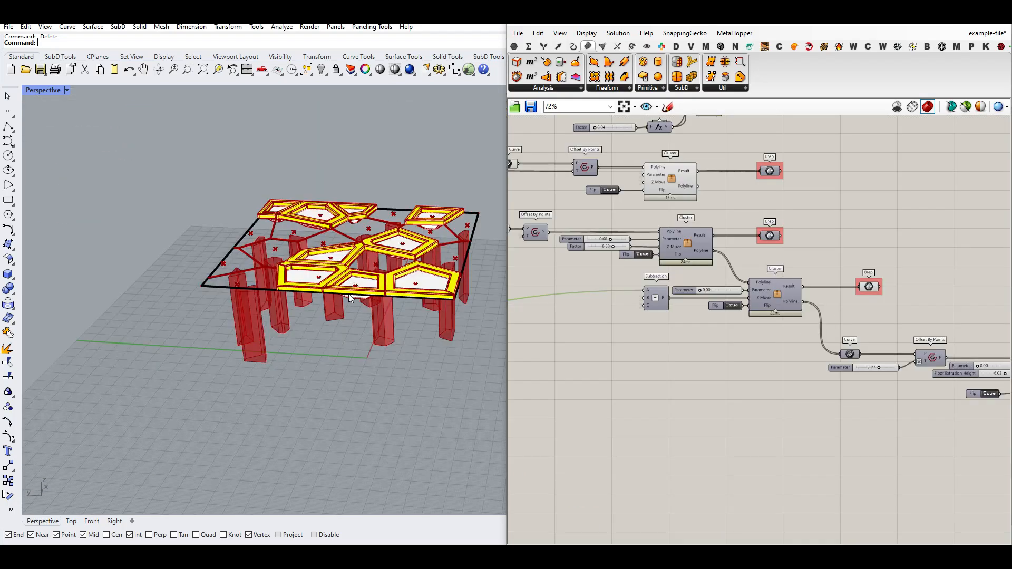
right_click_drag(344, 306, 350, 163)
scroll(332, 205, "down", 4)
right_click_drag(332, 205, 348, 232)
scroll(334, 158, "up", 5)
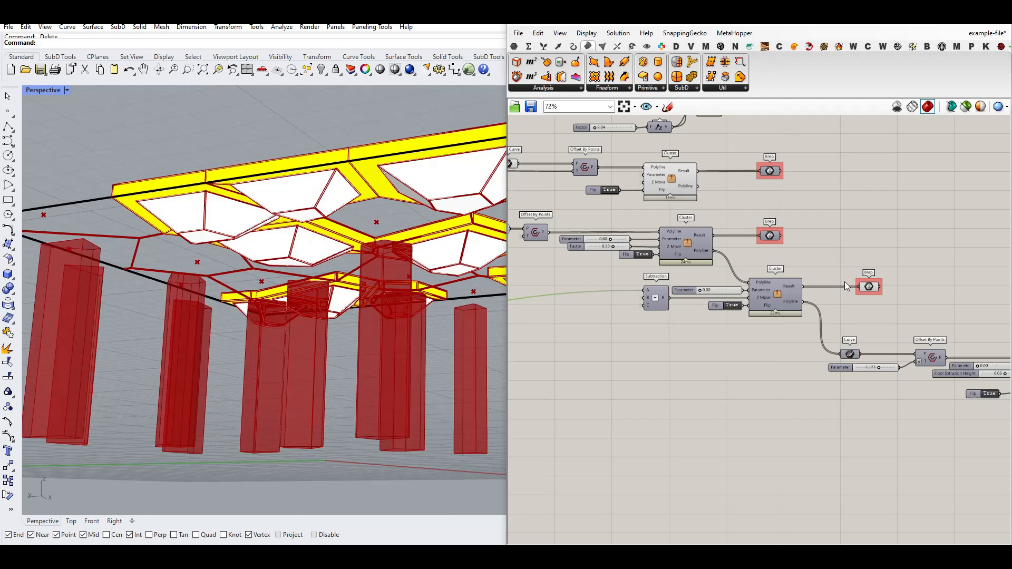
right_click(876, 286)
left_click(883, 304)
Step: Select the Curve holding the Geo 2 cells and examine the highlighted outlines from above and below
scroll(834, 293, "down", 3)
scroll(698, 261, "up", 8)
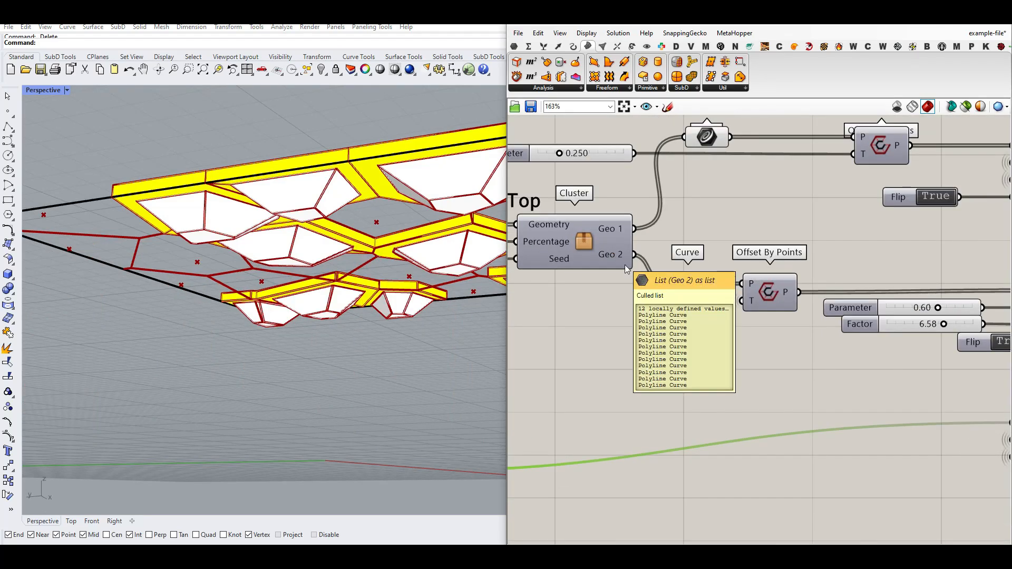
left_click(687, 287)
scroll(354, 251, "down", 4)
right_click_drag(354, 252, 310, 269)
scroll(310, 269, "up", 5)
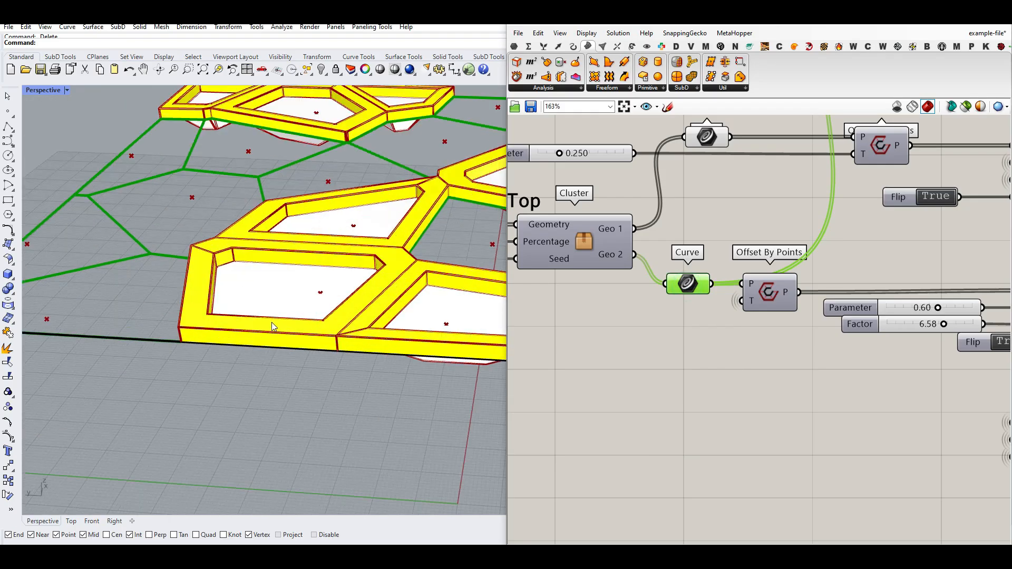
scroll(298, 314, "down", 5)
right_click_drag(299, 311, 347, 167)
scroll(347, 166, "up", 4)
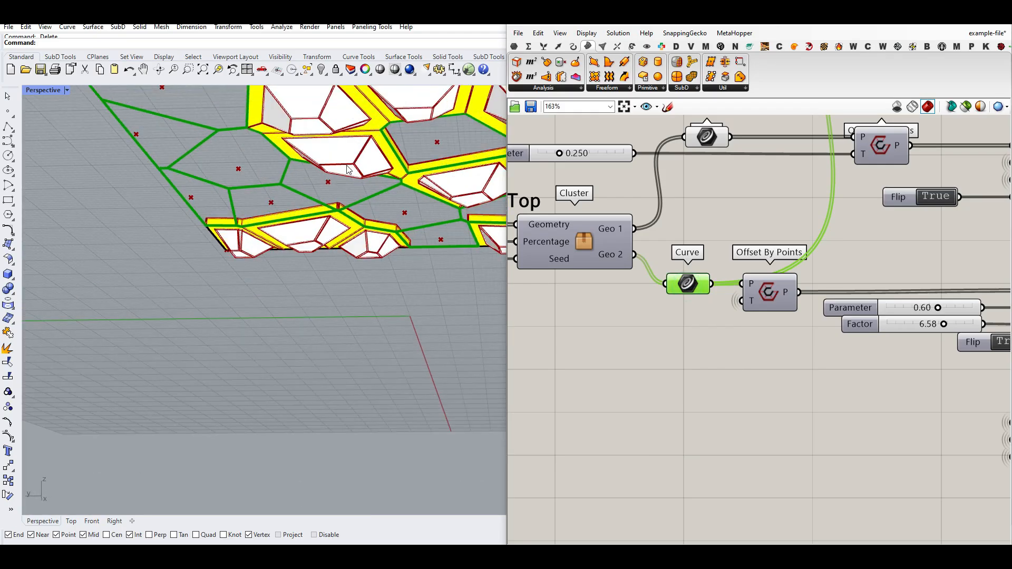
scroll(678, 260, "down", 3)
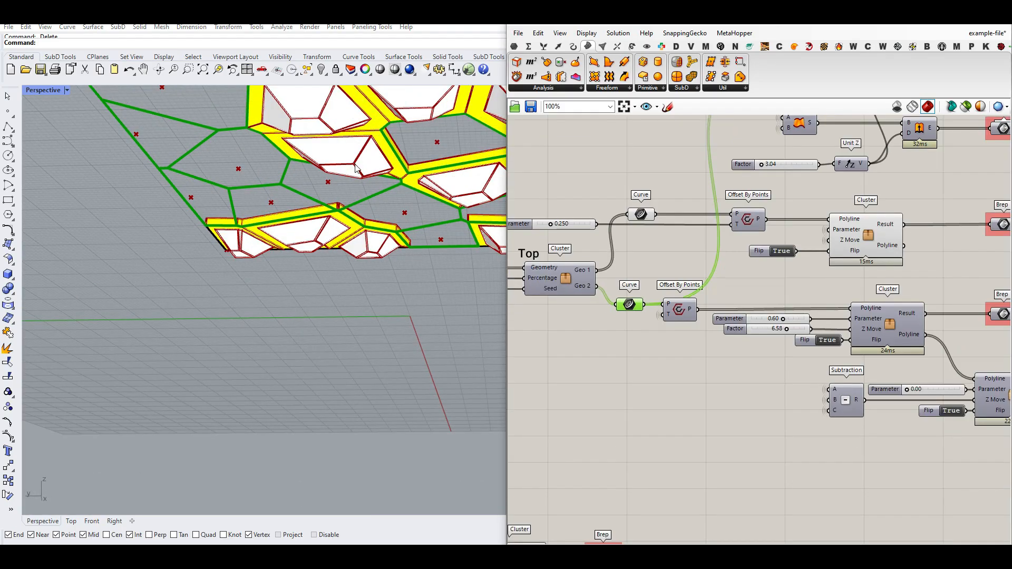
scroll(861, 311, "down", 2)
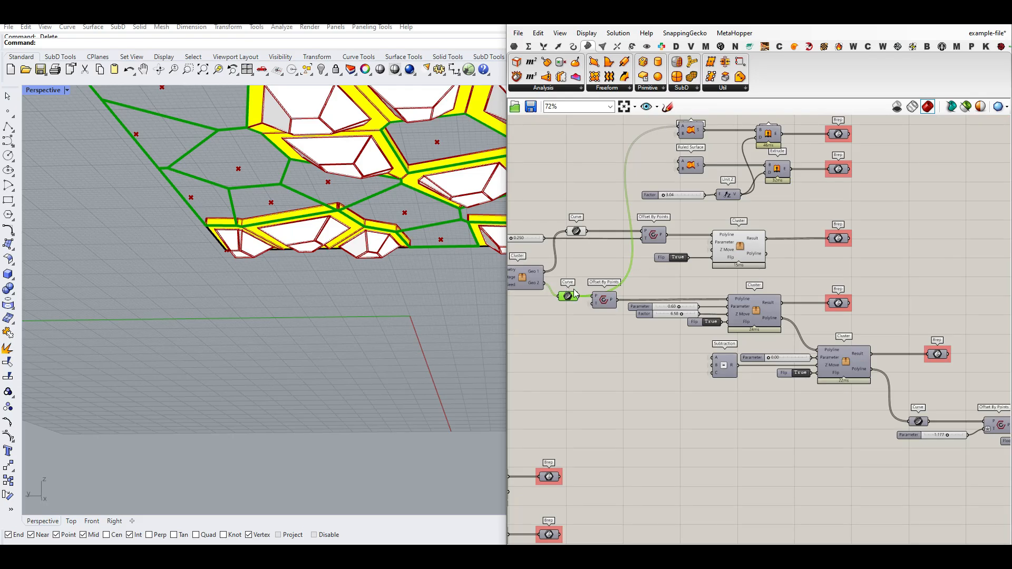
Step: Turn on the preview of the Geo 2 Offset By Points, inspect its outlines and try the shared offset Parameter slider
scroll(585, 306, "up", 4)
right_click(616, 298)
left_click(644, 316)
scroll(637, 239, "down", 3)
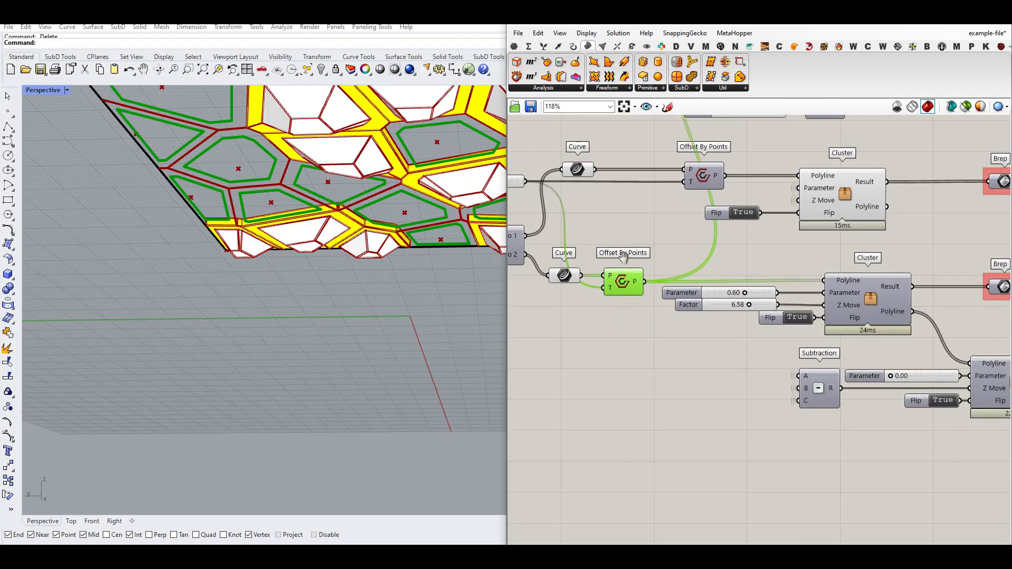
scroll(576, 226, "up", 2)
scroll(319, 208, "down", 2)
scroll(311, 174, "up", 4)
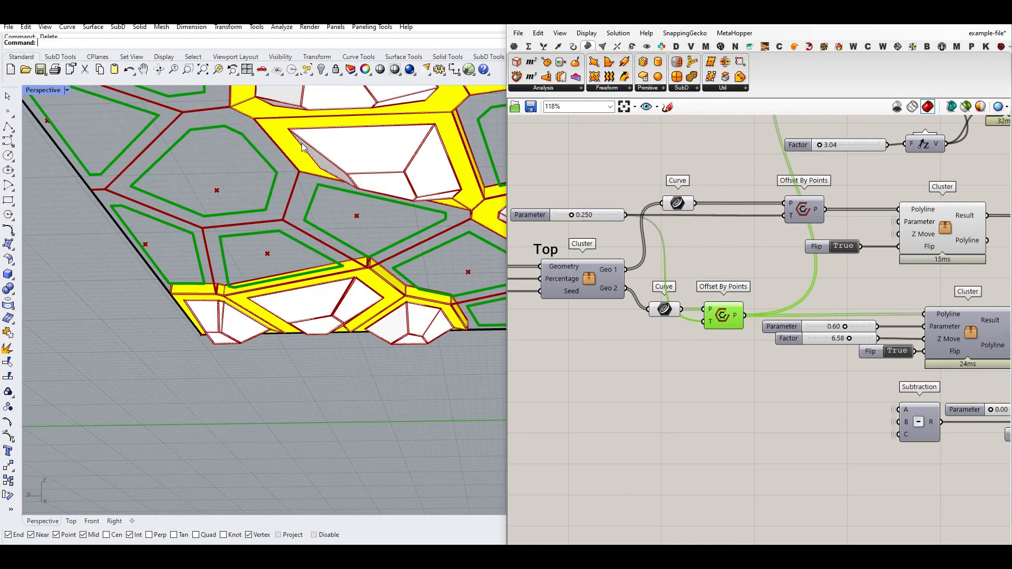
left_click_drag(571, 215, 571, 220)
left_click(782, 291)
Step: Briefly preview the Brep of the extruded Geo 2 frames and view it from above
scroll(782, 289, "down", 3)
right_click_drag(782, 289, 717, 376)
left_click(682, 390)
right_click_drag(774, 272, 634, 346)
scroll(630, 321, "up", 3)
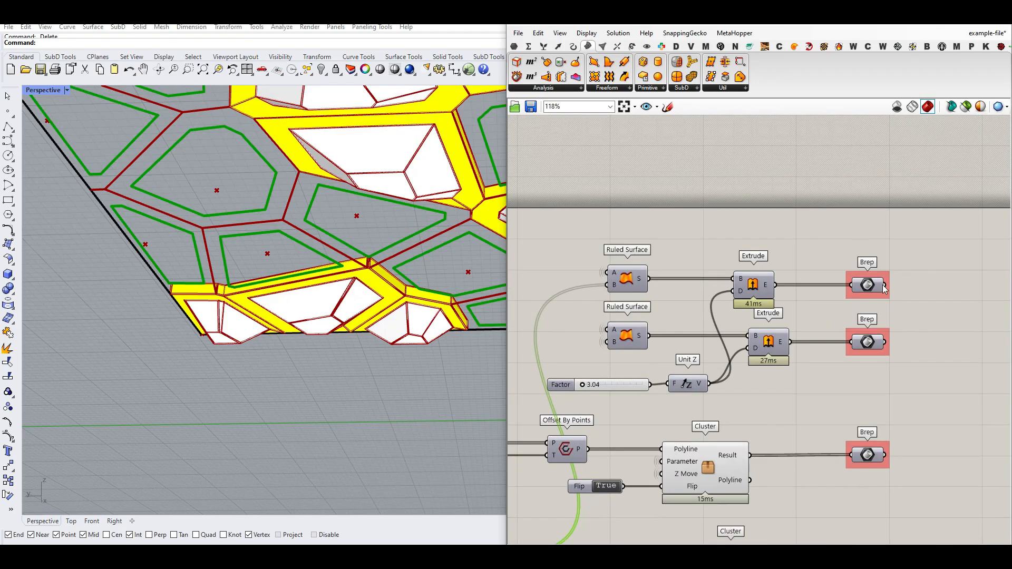
right_click(862, 284)
left_click(881, 304)
scroll(292, 231, "down", 7)
right_click_drag(292, 232, 270, 314)
scroll(198, 282, "up", 5)
right_click(863, 281)
left_click(882, 302)
Step: Turn on the preview of the blue Custom Preview for the Geo 2 frames
left_click(871, 286)
scroll(871, 286, "down", 4)
right_click_drag(879, 258, 737, 354)
scroll(807, 293, "up", 3)
left_click_drag(887, 312, 835, 238)
middle_click(774, 314)
left_click(795, 320)
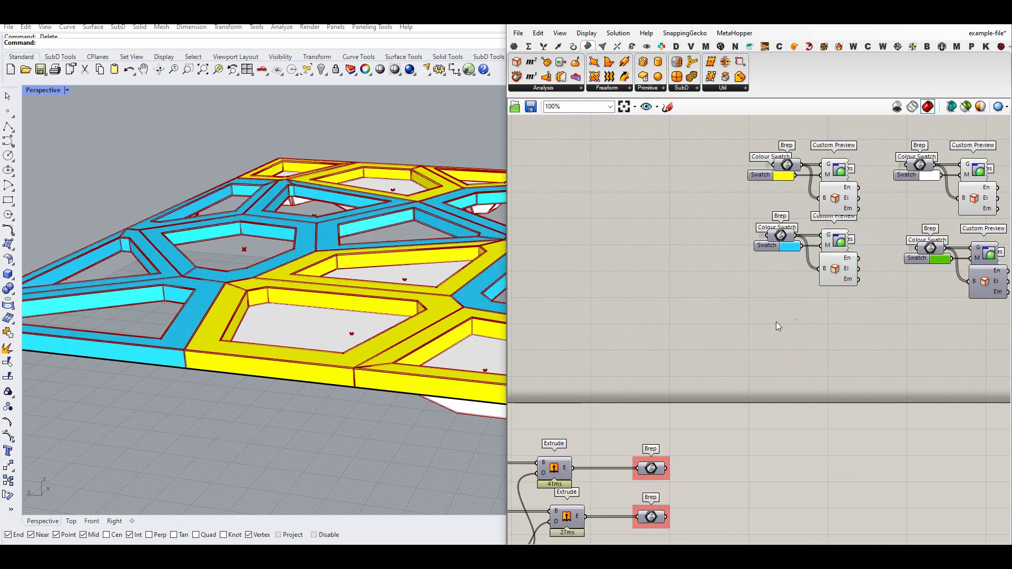
Step: View the yellow and blue cell frames together from above and below
scroll(199, 266, "down", 4)
right_click_drag(221, 268, 266, 339)
scroll(266, 339, "down", 7)
scroll(324, 356, "up", 7)
right_click_drag(324, 355, 263, 237)
scroll(324, 273, "down", 6)
scroll(257, 233, "up", 8)
Step: Briefly preview the Geo 2 cluster and view its tapered panels from the side
right_click_drag(741, 315, 802, 267)
scroll(802, 267, "down", 5)
right_click_drag(753, 335, 755, 326)
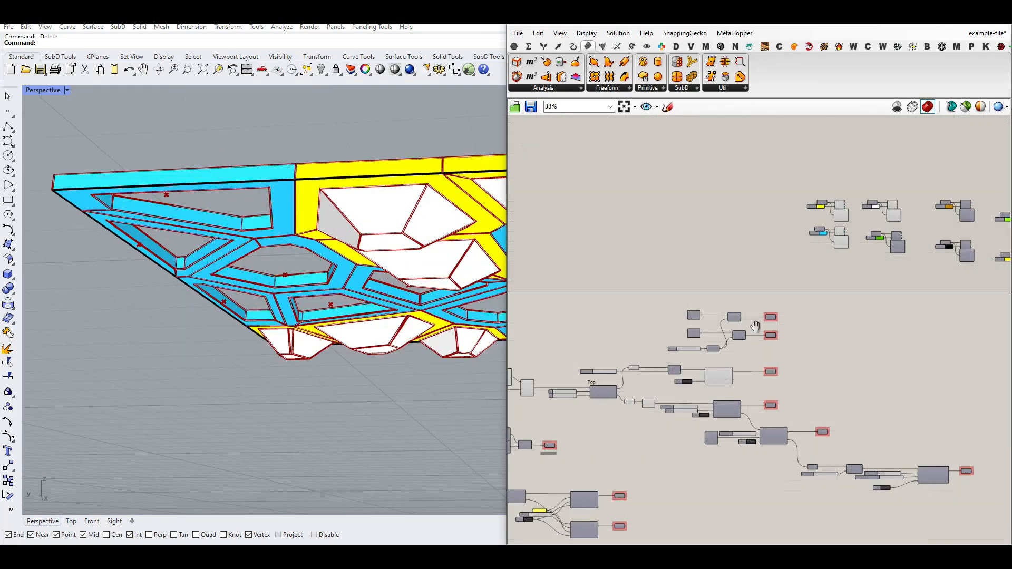
scroll(755, 327, "up", 8)
right_click(674, 305)
left_click(684, 324)
scroll(210, 278, "down", 5)
right_click_drag(351, 264, 361, 306)
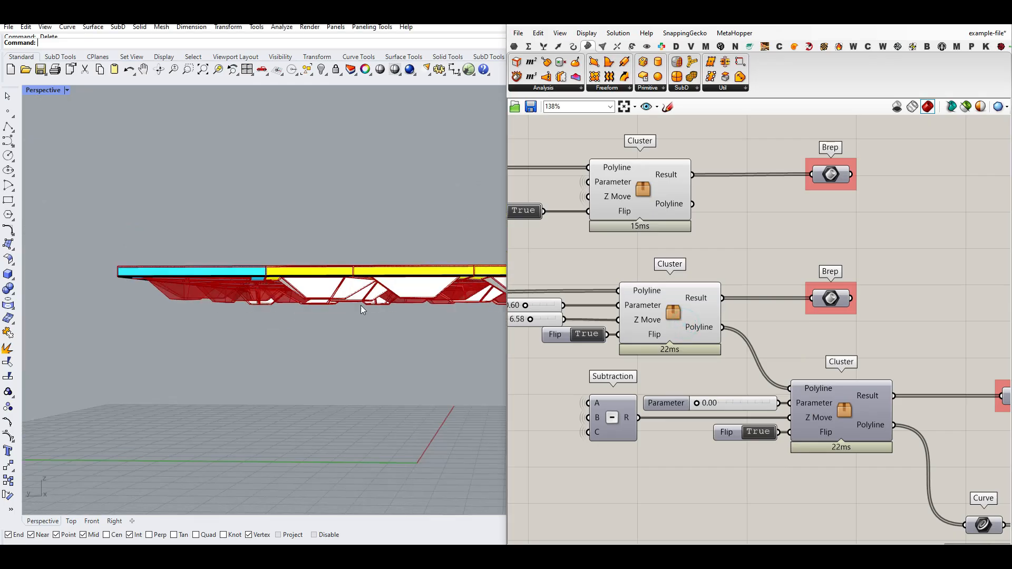
right_click(670, 307)
left_click(684, 325)
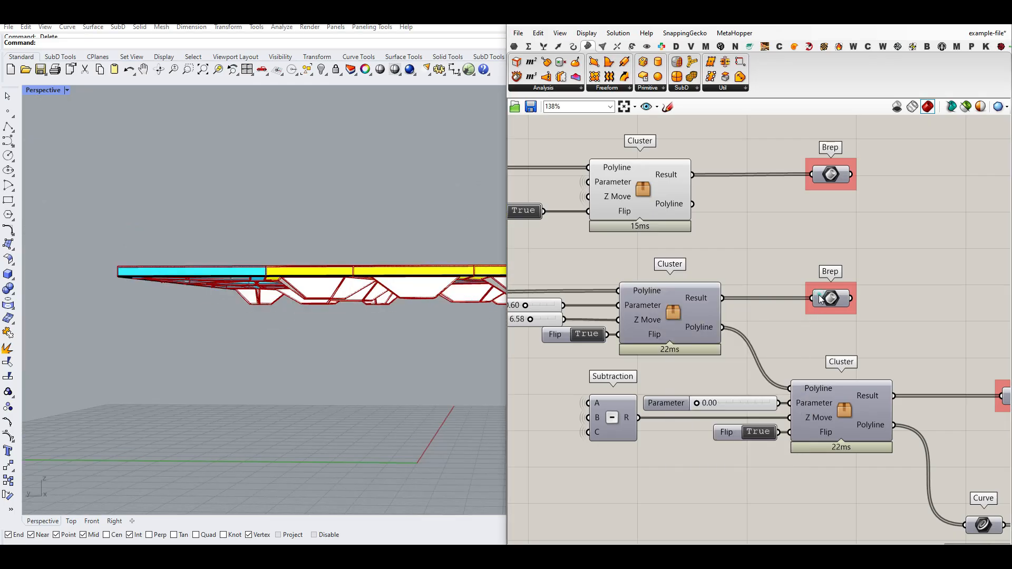
Step: Turn on the preview of the green Custom Preview for the Geo 2 tapered panels and view them from below
scroll(818, 296, "down", 7)
left_click(818, 297)
right_click_drag(862, 252, 693, 354)
scroll(738, 255, "up", 5)
left_click_drag(845, 248, 831, 197)
right_click(847, 183)
left_click(839, 187)
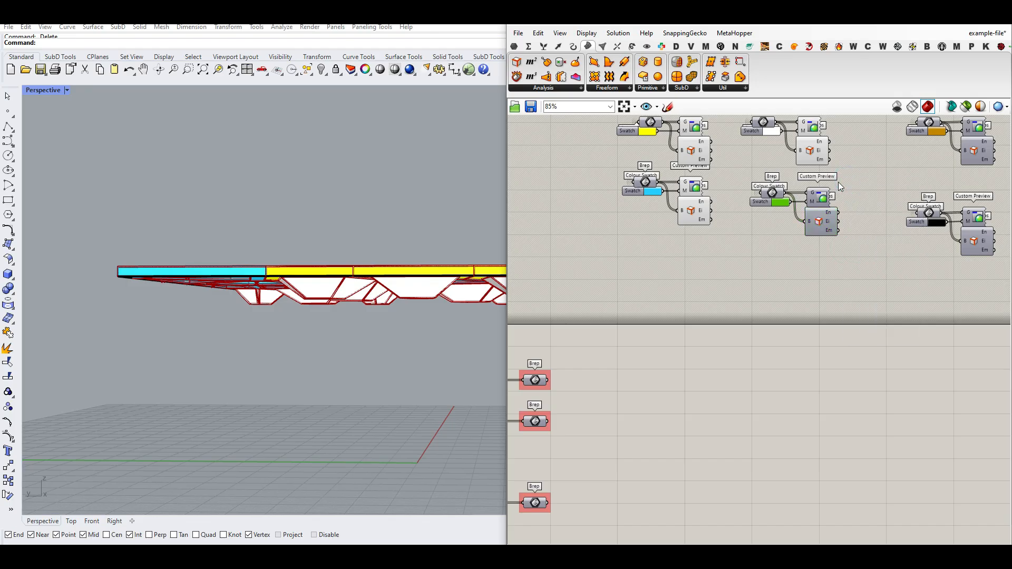
right_click(830, 232)
left_click(865, 192)
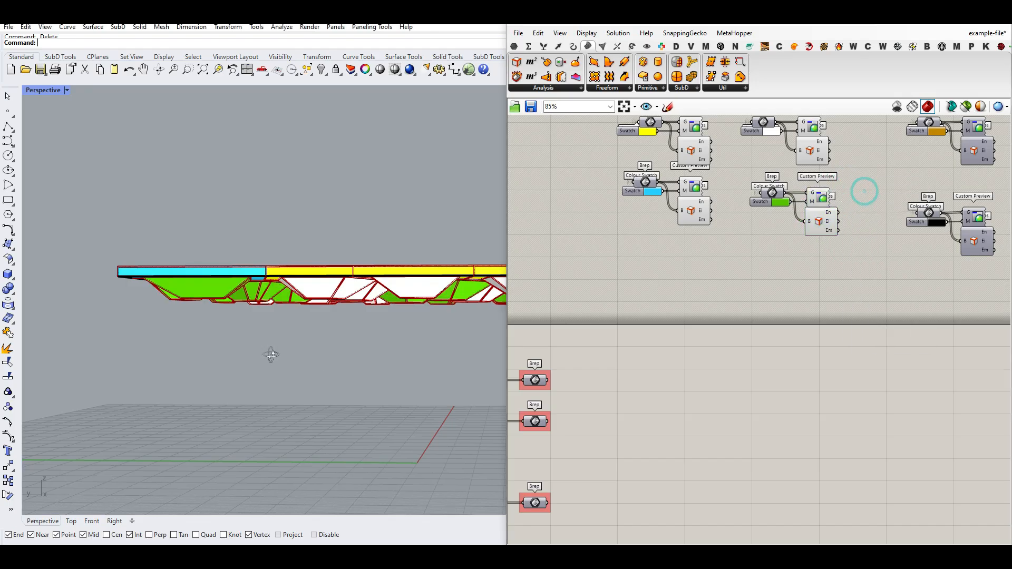
right_click_drag(271, 355, 505, 375)
Step: Set the Parameter shared by the Geo 1 and Geo 2 clusters to 0.44
right_click_drag(540, 432, 665, 366)
scroll(665, 366, "down", 3)
right_click_drag(565, 420, 710, 359)
scroll(628, 399, "up", 4)
scroll(716, 394, "up", 3)
scroll(717, 399, "up", 3)
left_click_drag(734, 362, 707, 361)
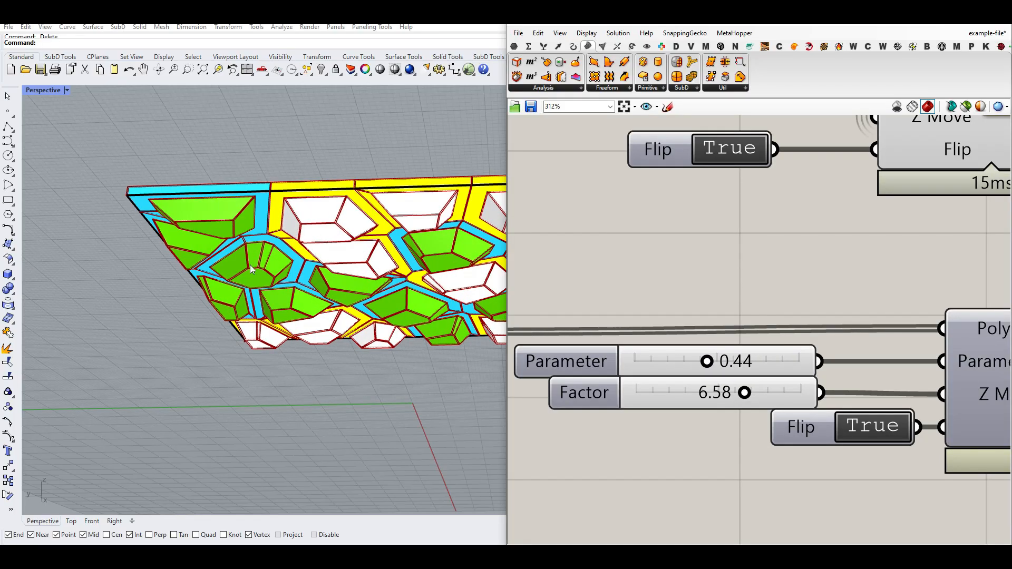
Step: Set the clusters' shared Factor to 6.48 and select its slider to trace the connected inputs
scroll(250, 265, "up", 5)
mouse_move(744, 393)
left_mouse_down()
mouse_move(694, 400)
mouse_move(746, 391)
left_mouse_up()
left_click(779, 365)
scroll(779, 365, "down", 5)
left_click(624, 438)
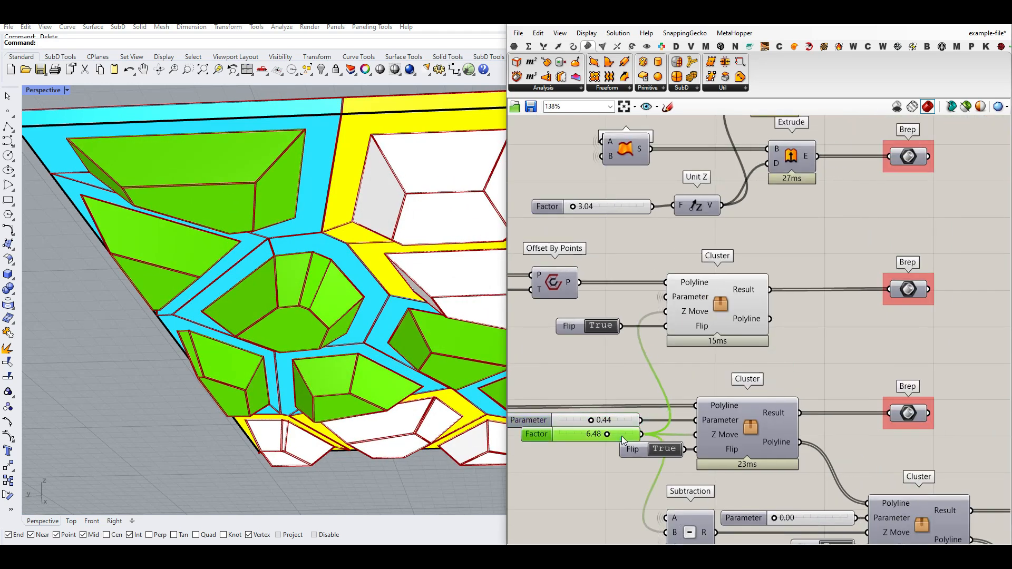
Step: Switch the Flip toggle of the Geo 2 tapered-panel cluster to False, compare the panels, and restore it to True
left_click(657, 452)
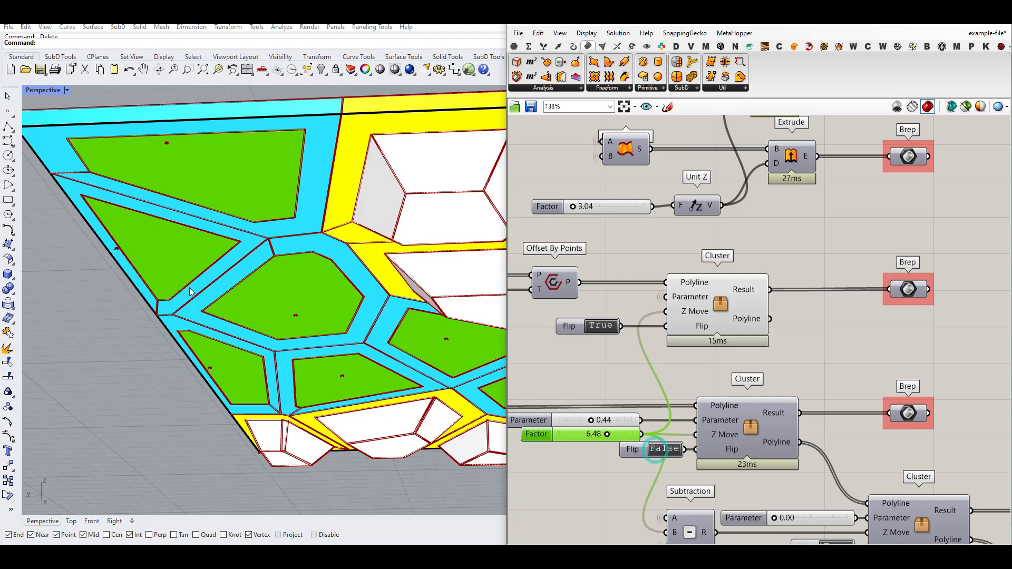
scroll(189, 292, "down", 5)
right_click_drag(189, 292, 231, 381)
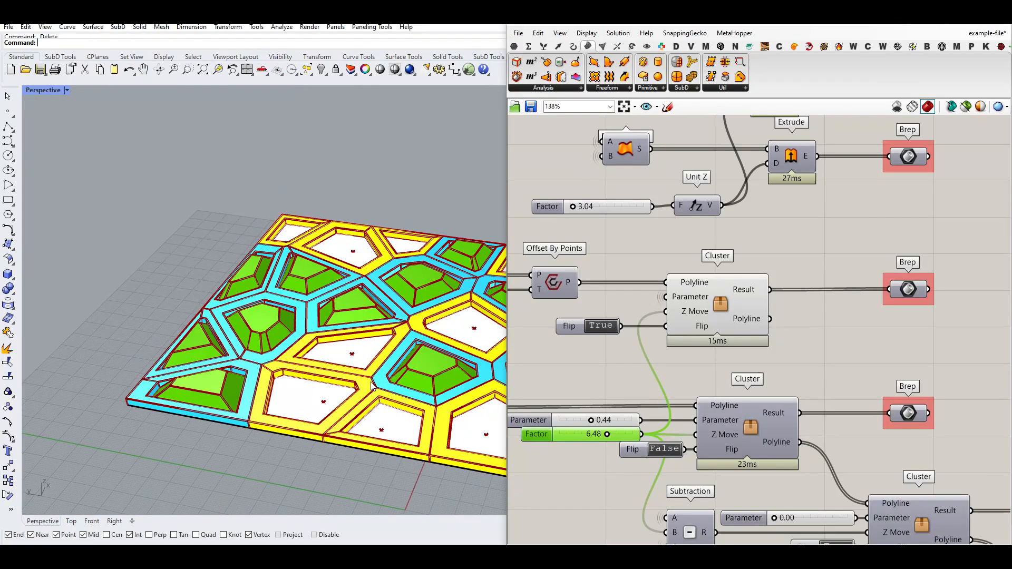
left_click(668, 450)
right_click_drag(363, 395, 333, 310)
right_click_drag(225, 362, 244, 407)
scroll(233, 294, "down", 7)
scroll(262, 343, "up", 7)
right_click_drag(262, 343, 264, 320)
Step: Place a temporary Curve parameter on the Polyline output of the Geo 2 tapered-panel cluster and remove it again
right_click_drag(709, 430, 578, 370)
scroll(585, 369, "down", 1)
right_click_drag(644, 365, 679, 337)
scroll(736, 329, "up", 3)
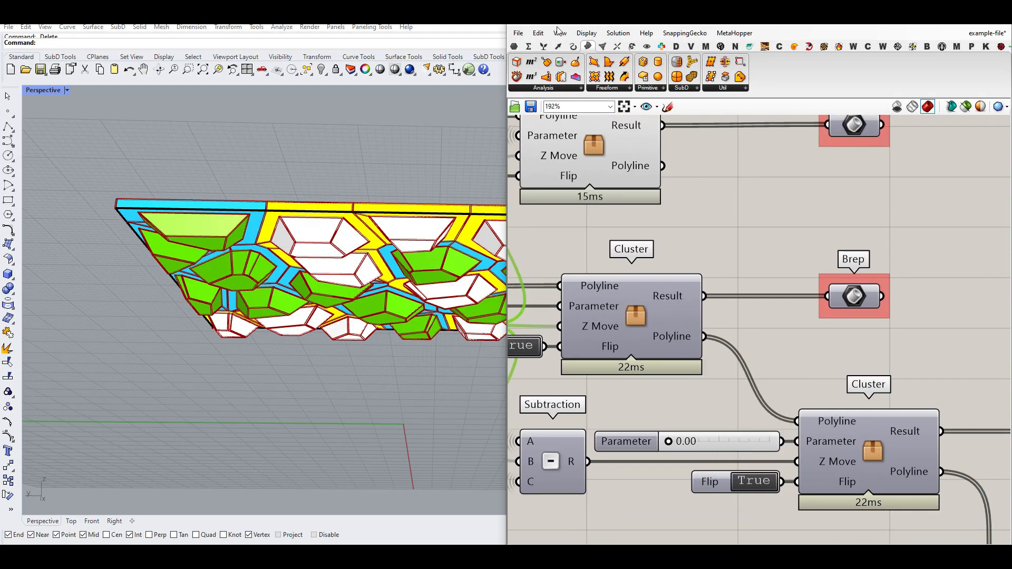
left_click(515, 47)
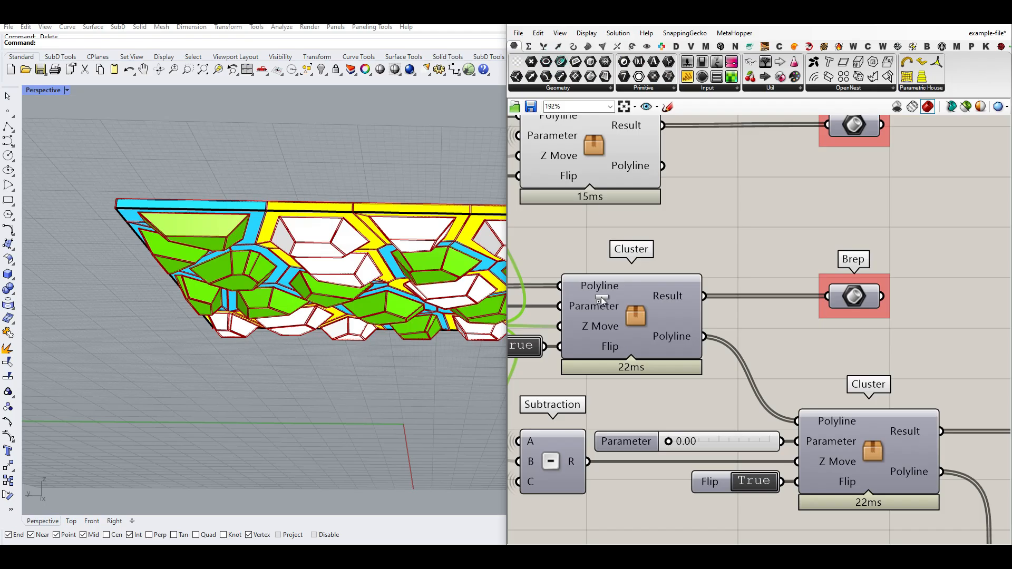
left_click_drag(599, 289, 739, 339)
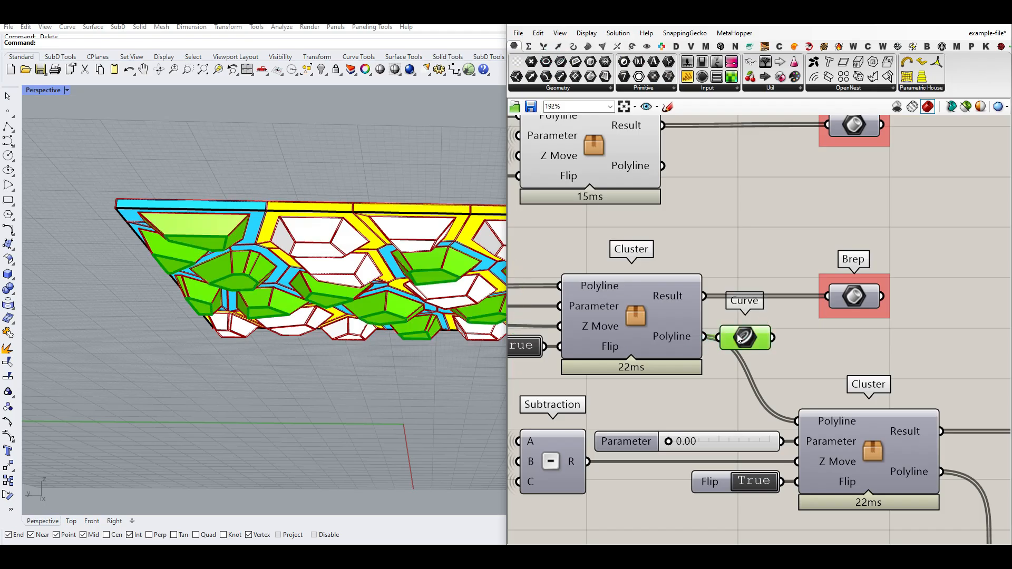
scroll(232, 248, "up", 5)
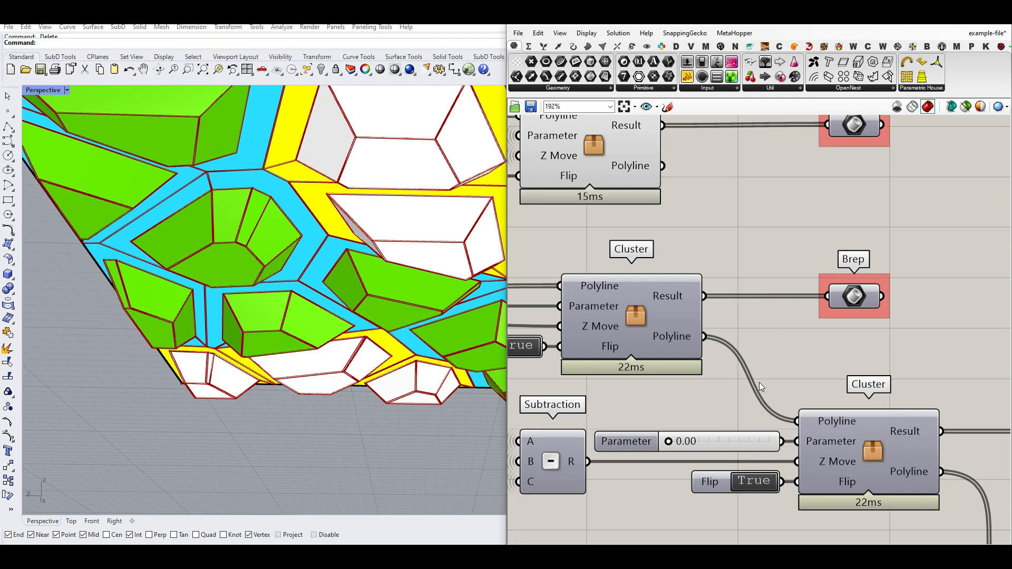
Step: Turn on the preview of the Brep that receives the column cluster's Result and view the columns from the side
scroll(759, 381, "down", 3)
right_click_drag(783, 390, 715, 364)
right_click(876, 381)
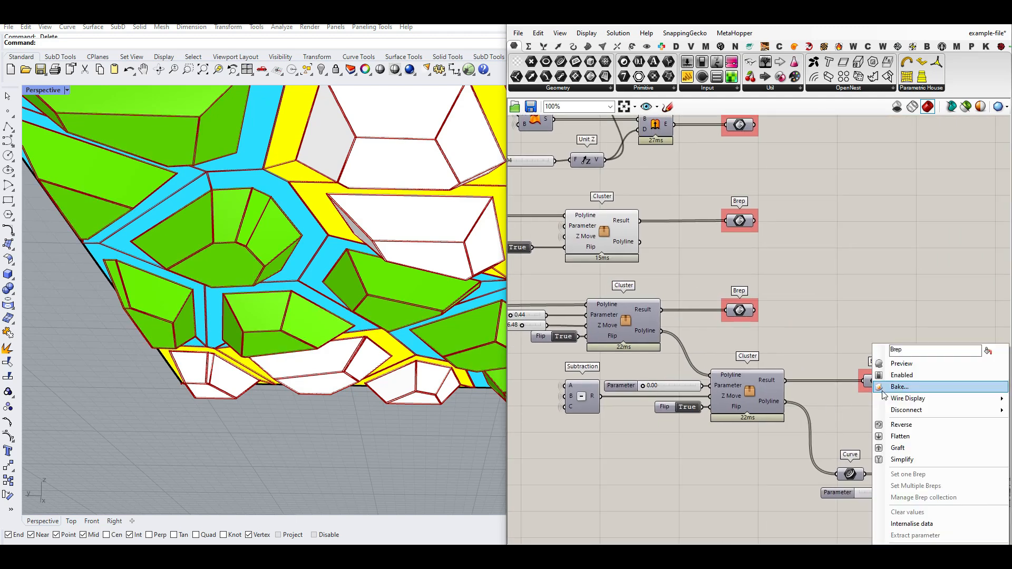
left_click(891, 362)
scroll(306, 359, "down", 5)
right_click_drag(306, 358, 824, 357)
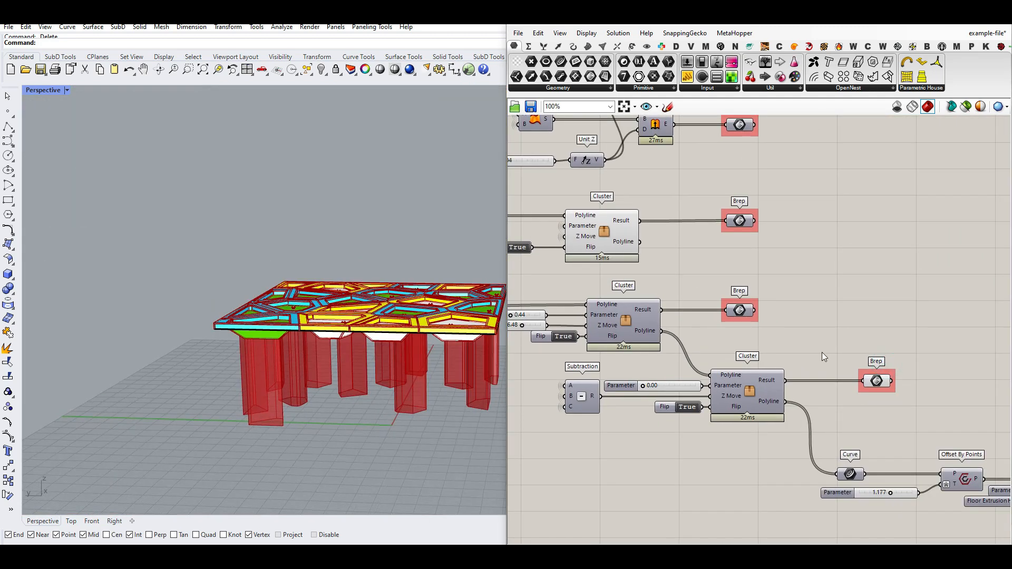
Step: Turn on the preview of the orange Custom Preview group linked to the column Brep
left_click(873, 378)
right_click_drag(845, 284, 754, 362)
scroll(840, 286, "down", 4)
scroll(854, 223, "up", 3)
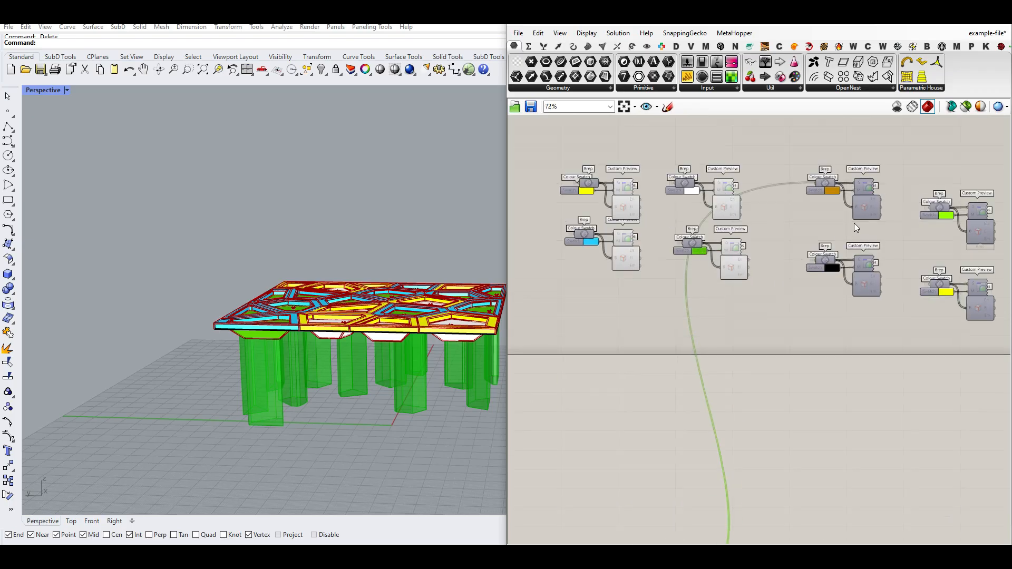
left_click_drag(885, 165, 872, 203)
right_click(885, 158)
left_click(892, 161)
left_click(894, 160)
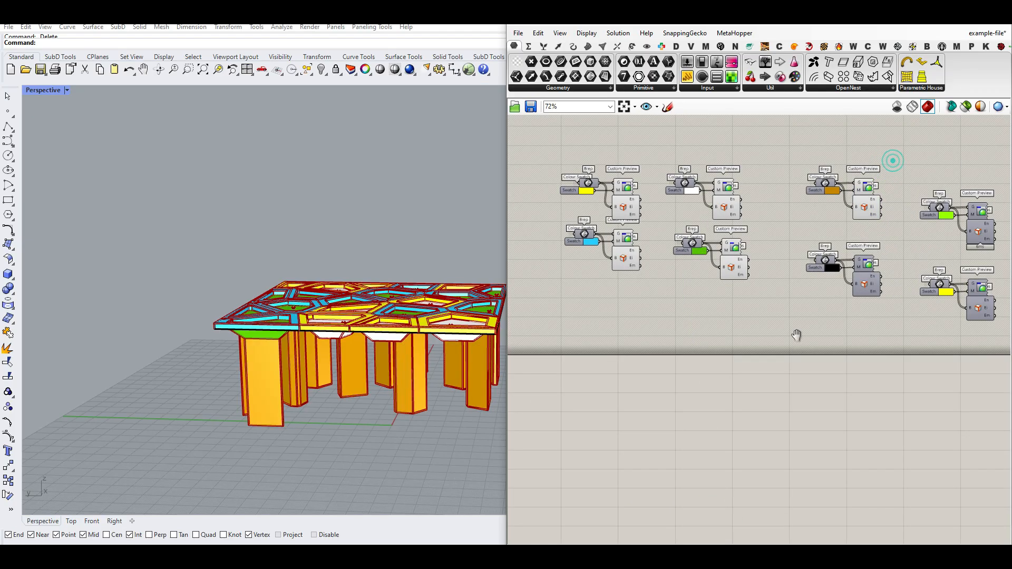
Step: Turn off the plain preview of the column Brep and view the orange columns from below
right_click_drag(796, 334, 835, 174)
scroll(812, 316, "down", 5)
scroll(759, 361, "up", 4)
scroll(757, 352, "up", 2)
right_click(762, 349)
left_click(788, 359)
right_click_drag(252, 429, 248, 296)
scroll(248, 295, "up", 5)
right_click_drag(686, 338, 855, 319)
scroll(734, 331, "up", 2)
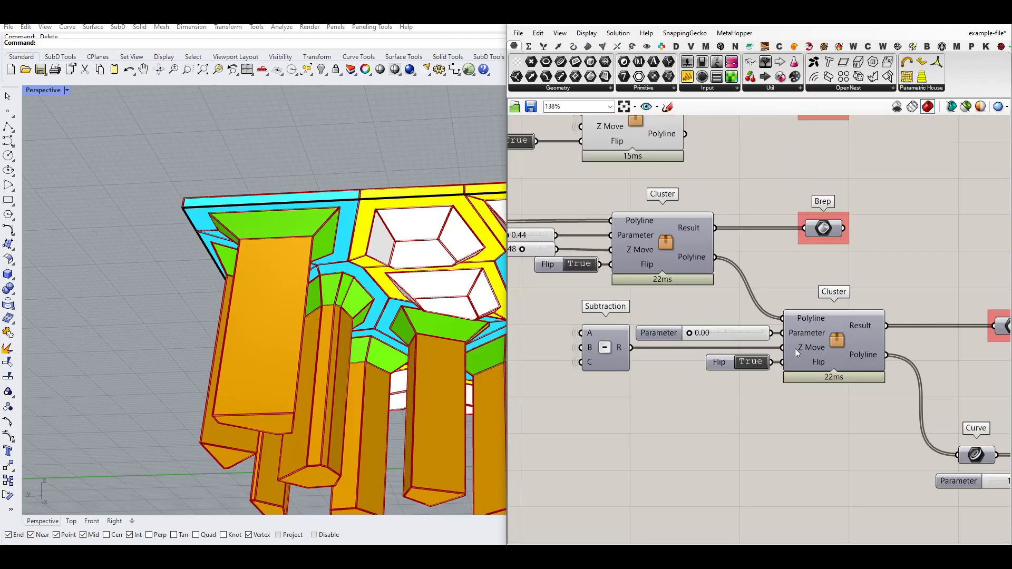
Step: Trace the A input of the Subtraction component back to the Total Height number
left_click(592, 348)
right_click_drag(592, 348, 749, 321)
scroll(659, 342, "down", 4)
right_click_drag(574, 362, 780, 332)
scroll(302, 243, "down", 5)
right_click_drag(301, 243, 330, 337)
scroll(738, 316, "up", 2)
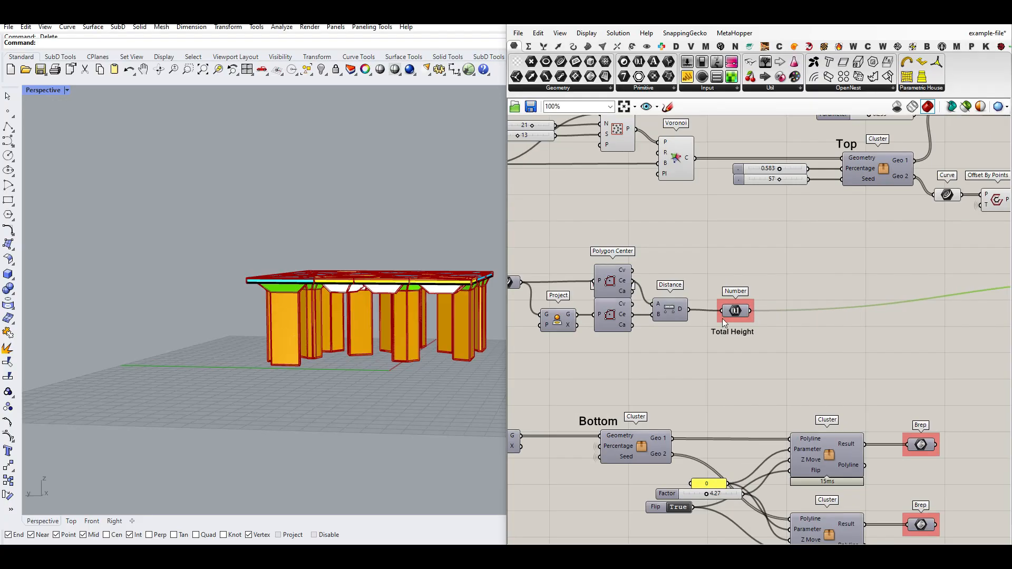
Step: Briefly preview the projected outline and both Polygon Center components behind Total Height, then hide their previews again
right_click_drag(535, 303, 627, 299)
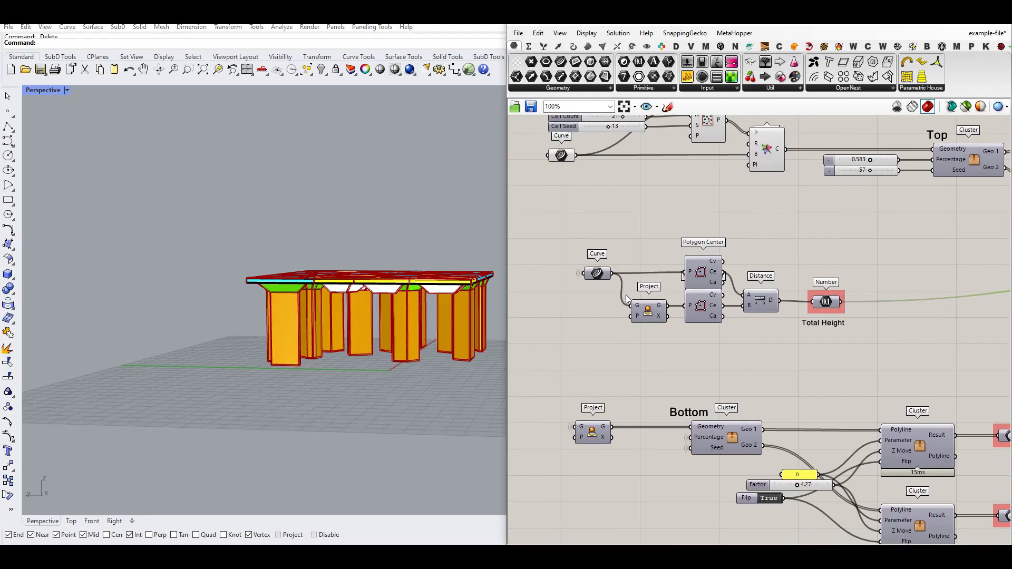
right_click(648, 313)
left_click(670, 334)
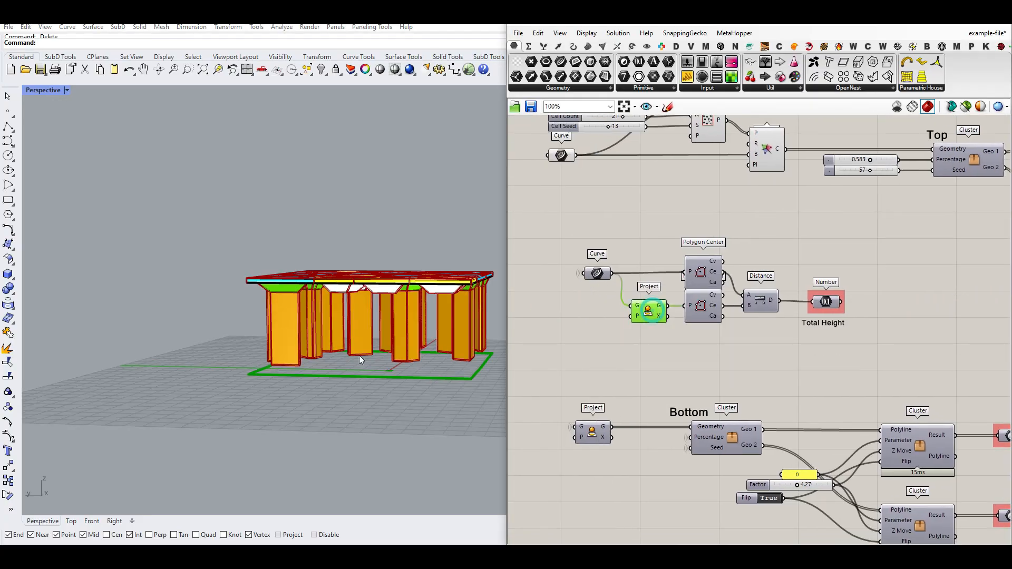
scroll(712, 278, "up", 2)
left_click_drag(710, 252, 700, 334)
middle_click(707, 240)
left_click(663, 213)
right_click_drag(395, 311, 383, 352)
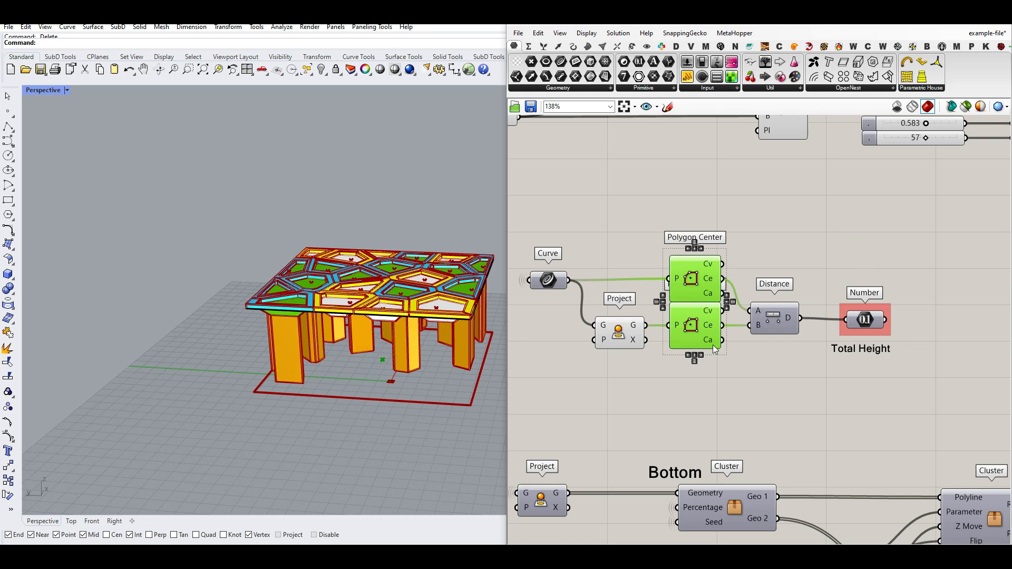
left_click_drag(795, 393, 583, 222)
right_click(607, 200)
left_click(619, 229)
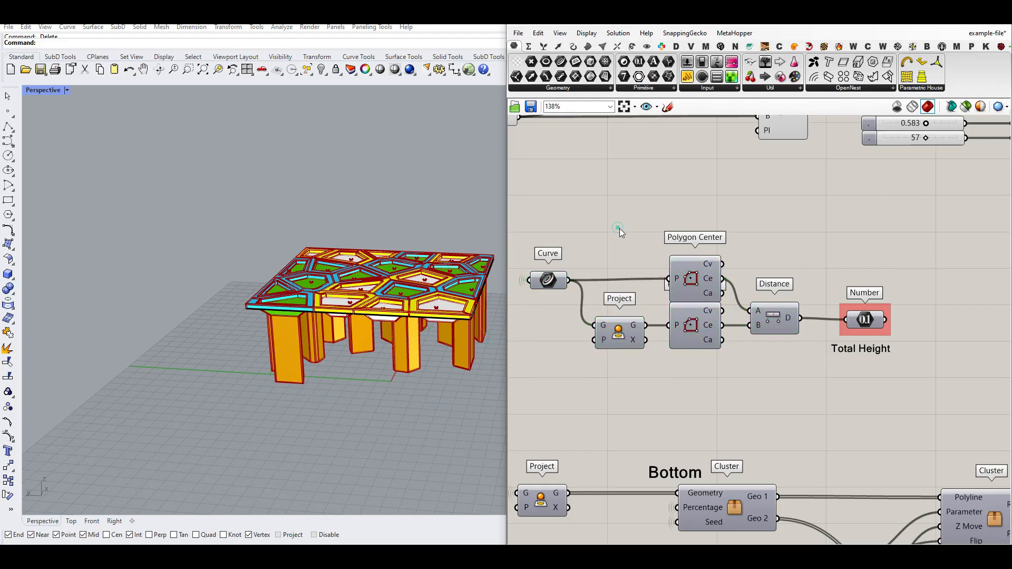
Step: Trace Total Height into the Subtraction inputs and set the tapered-panel clusters' Factor to 6.34
scroll(727, 309, "down", 5)
scroll(732, 308, "up", 4)
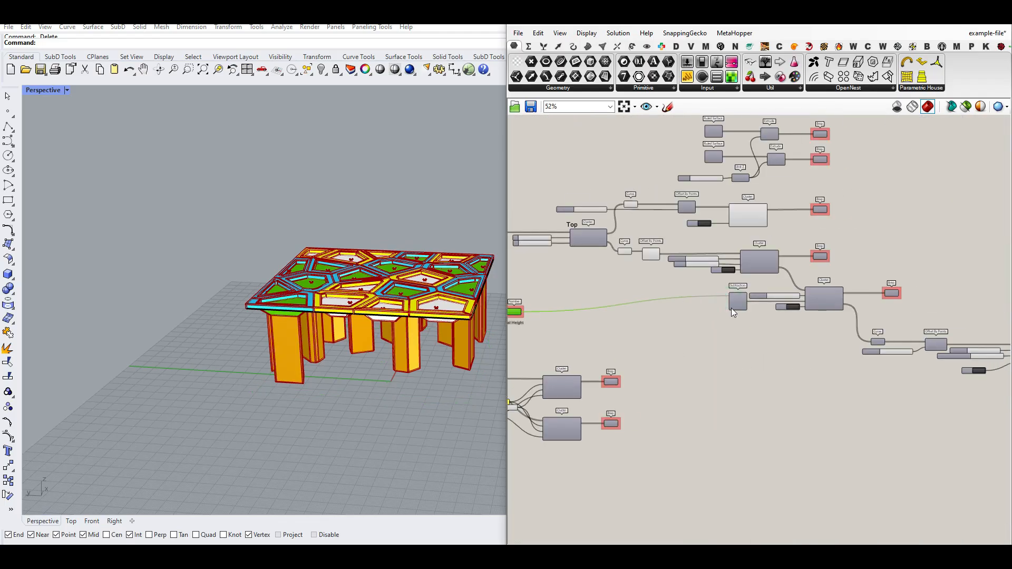
scroll(681, 293, "up", 3)
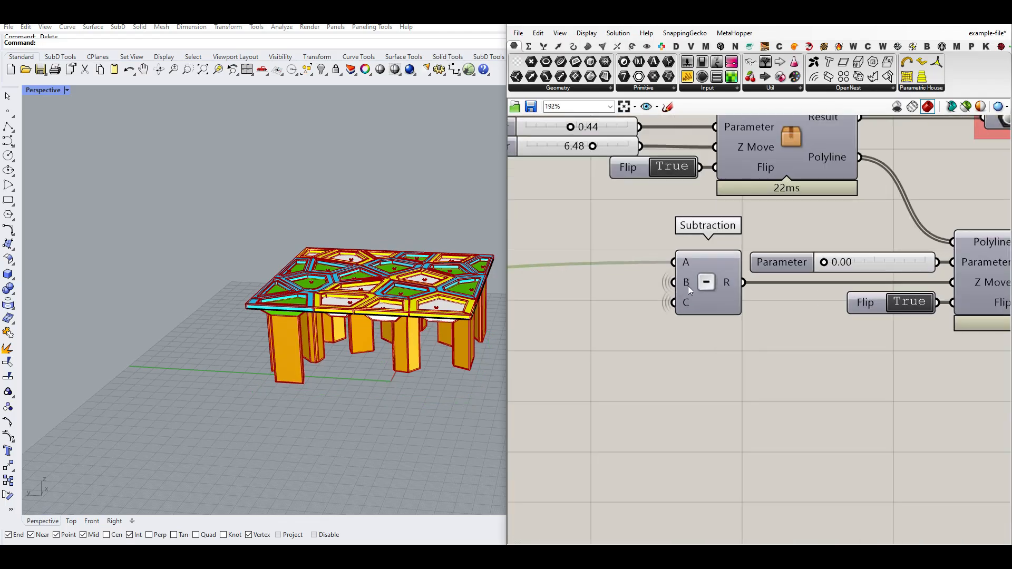
scroll(688, 284, "down", 1)
left_click(688, 284)
scroll(696, 292, "down", 1)
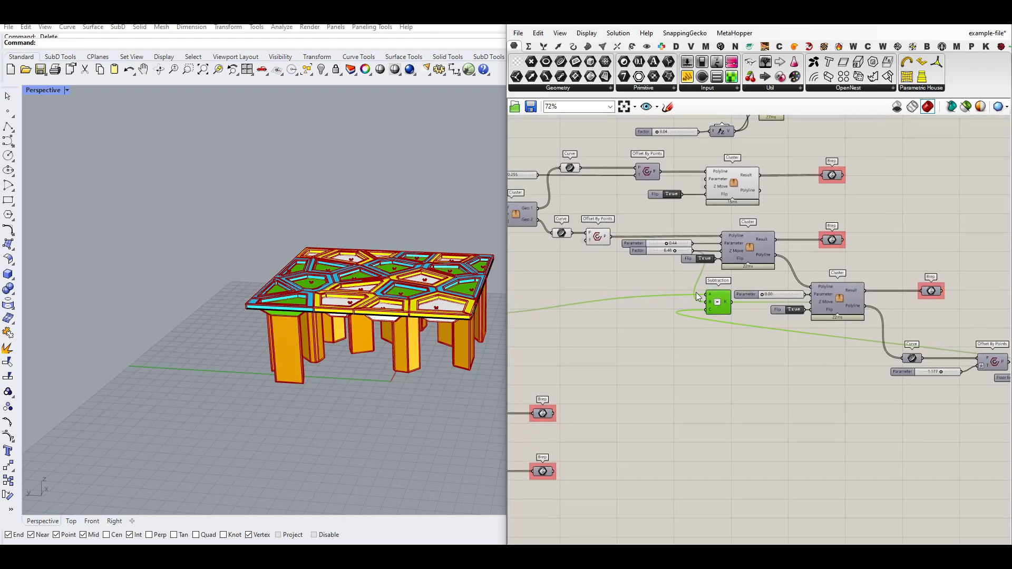
scroll(625, 243, "up", 4)
left_click_drag(665, 242, 663, 241)
scroll(284, 306, "up", 4)
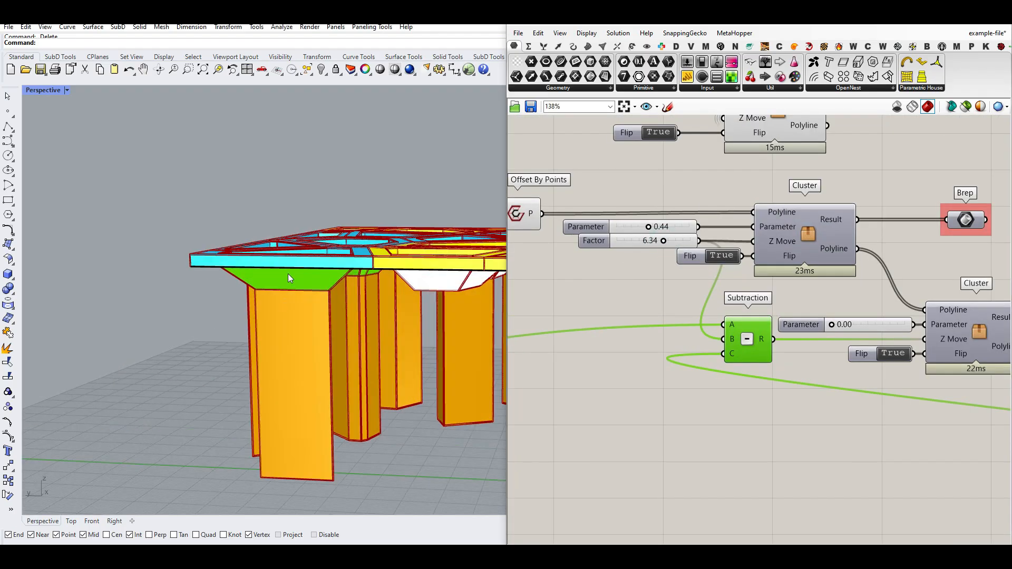
Step: Turn on the preview of the Brep fed by the last cluster, which generates the column bases
scroll(747, 341, "down", 3)
right_click_drag(748, 342, 656, 276)
scroll(656, 322, "down", 4)
right_click_drag(656, 322, 567, 322)
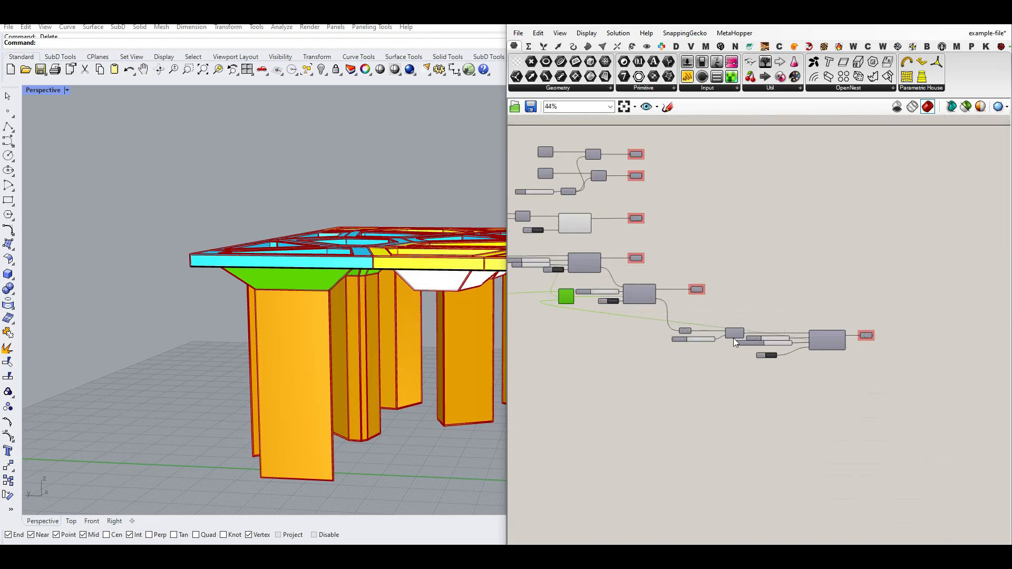
scroll(826, 334, "up", 3)
right_click(894, 340)
left_click(904, 349)
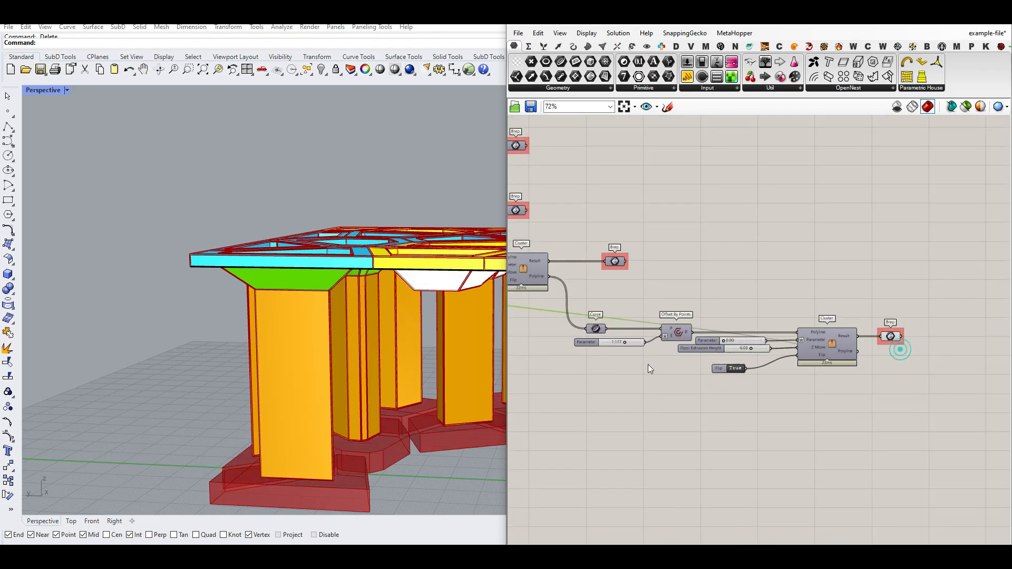
Step: Zoom in on a column base and reduce the Floor Extrusion Height slightly
scroll(344, 391, "down", 3)
scroll(340, 422, "up", 6)
right_click_drag(339, 435, 421, 393)
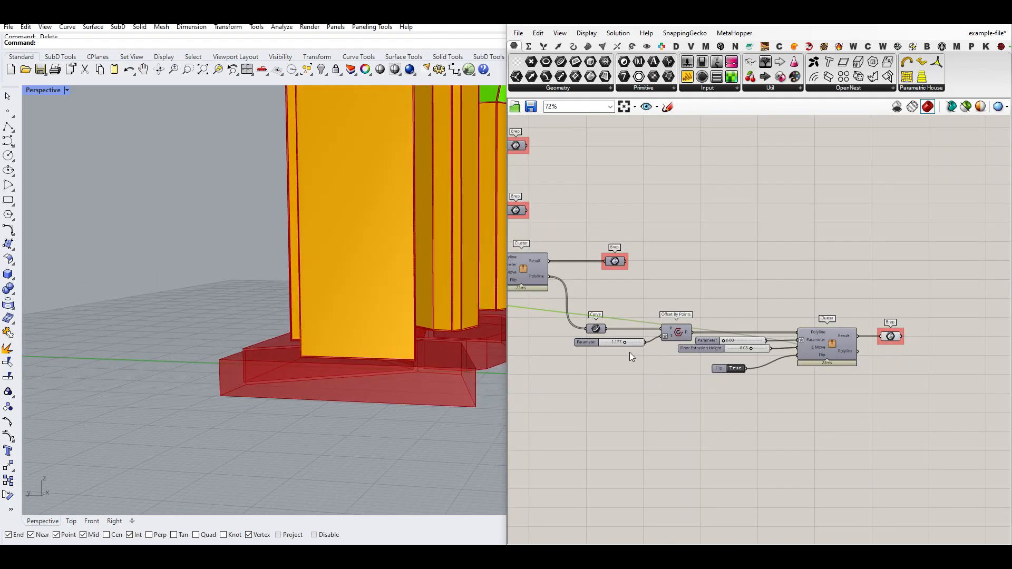
scroll(630, 353, "up", 2)
scroll(836, 344, "up", 3)
left_click_drag(821, 348, 780, 352)
Step: Place a temporary second Subtraction component, extend it with inputs C and D, and delete it
scroll(781, 352, "down", 4)
right_click_drag(531, 309, 836, 351)
scroll(695, 316, "up", 3)
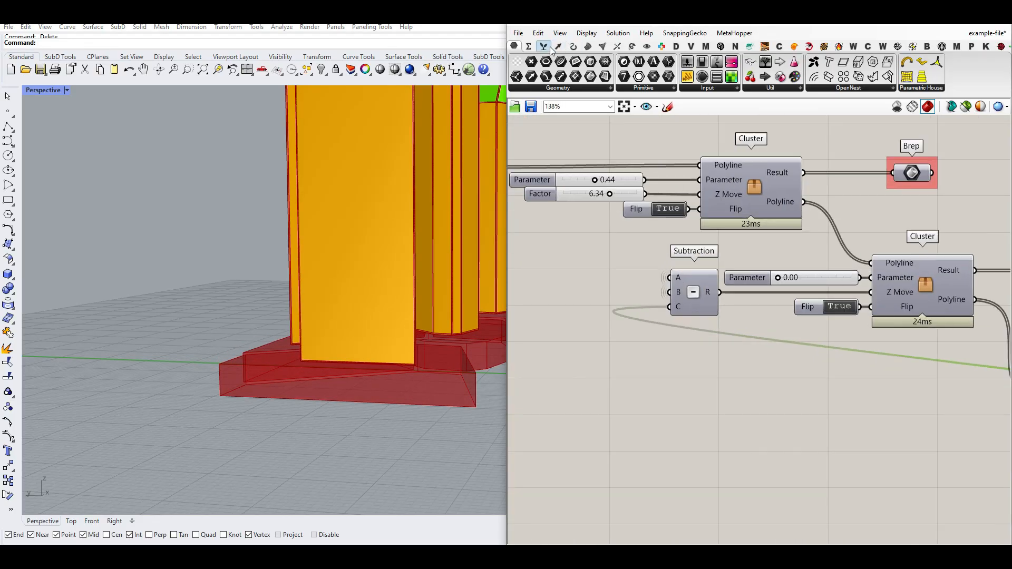
left_click(529, 47)
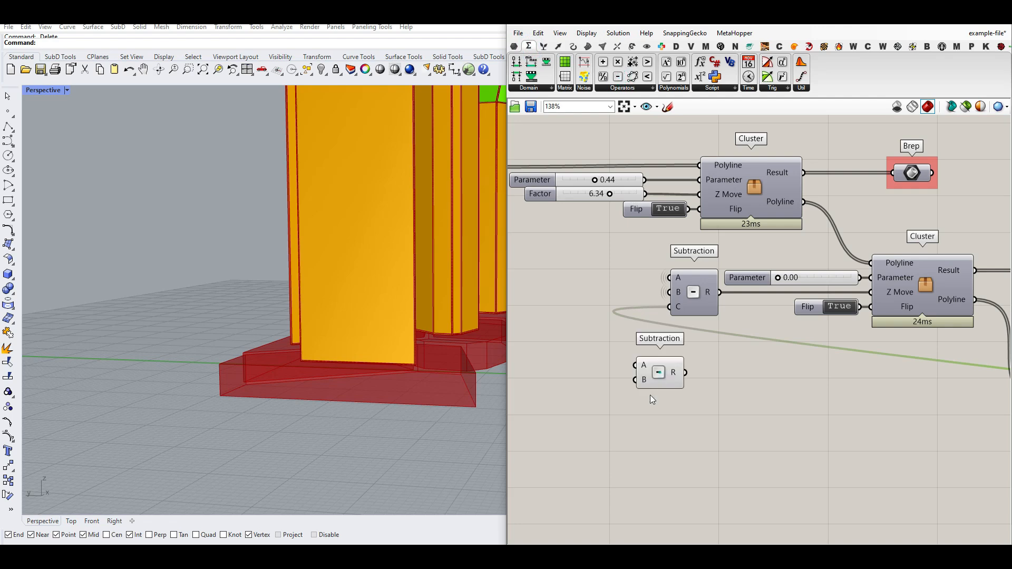
scroll(650, 394, "up", 5)
left_click(651, 388)
left_click(651, 394)
scroll(656, 379, "down", 2)
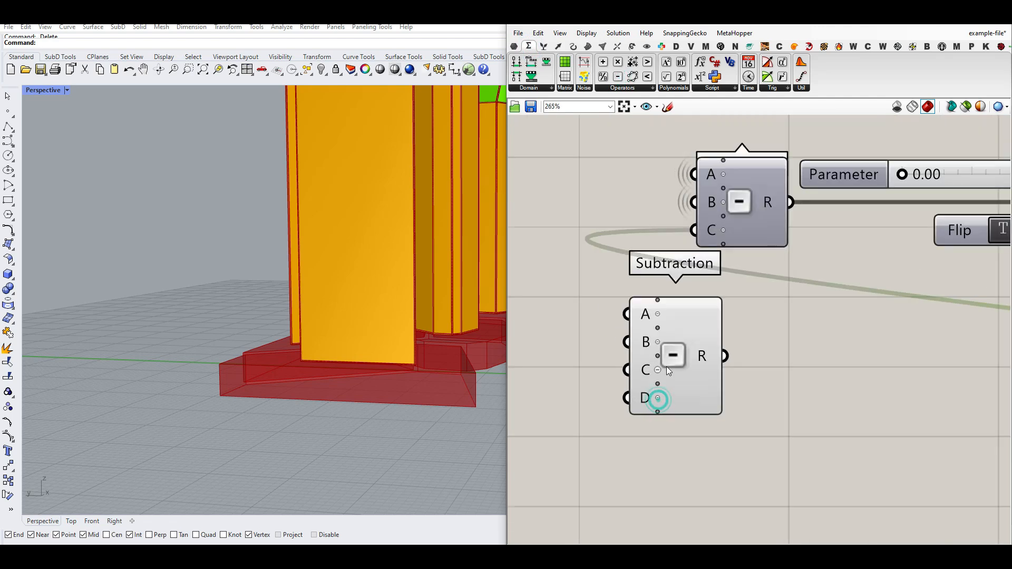
left_click(681, 350)
key("Delete")
Step: Test the Parameter slider of the column cluster while viewing the columns, keeping it at 0.00
scroll(684, 366, "down", 4)
right_click_drag(701, 321, 666, 378)
scroll(682, 341, "up", 3)
right_click_drag(858, 376, 713, 375)
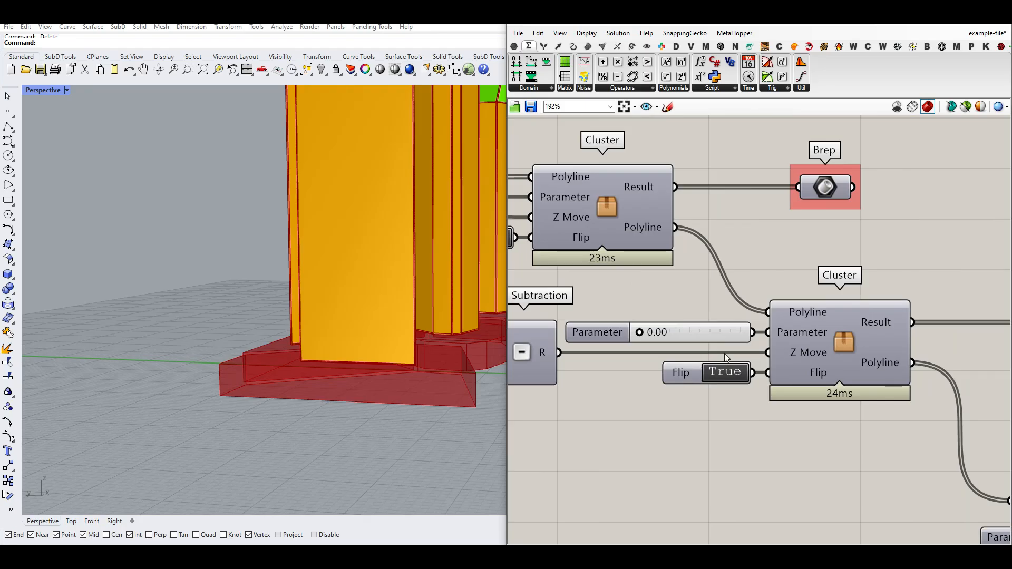
scroll(237, 317, "down", 6)
right_click_drag(238, 318, 274, 303)
scroll(277, 295, "up", 4)
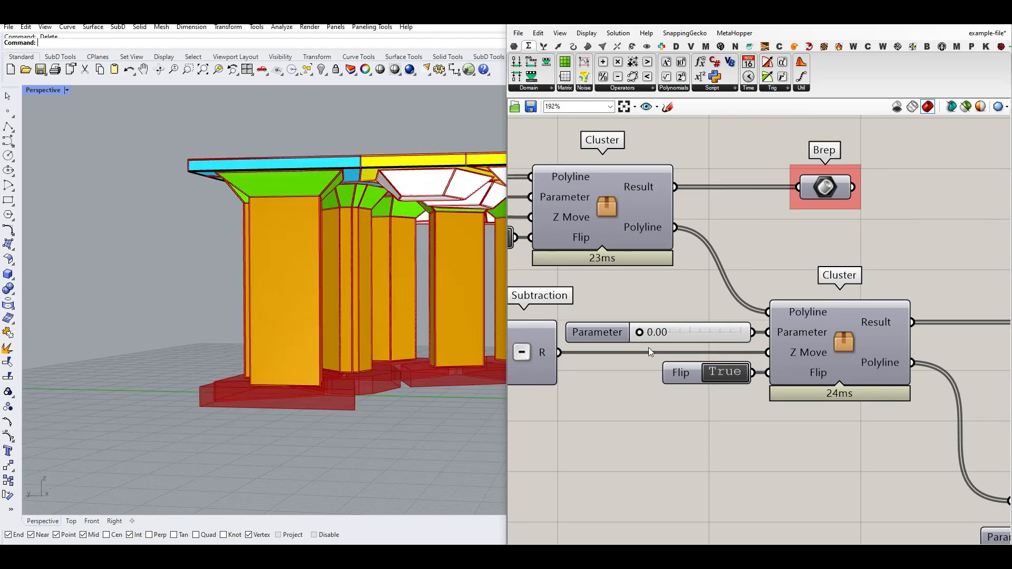
left_click_drag(639, 333, 612, 330)
Step: Set the offset Parameter above the Top cluster to 0.343 while checking the panels from below
scroll(677, 321, "down", 3)
right_click_drag(678, 317, 850, 383)
right_click_drag(562, 334, 682, 335)
scroll(574, 225, "up", 4)
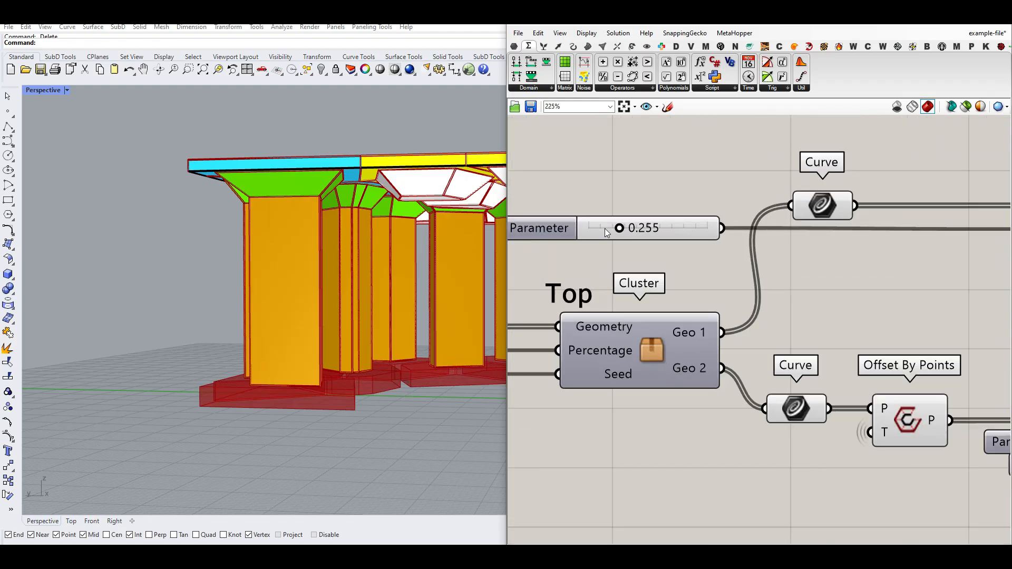
left_click_drag(619, 231, 683, 230)
right_click_drag(342, 272, 321, 227)
left_click_drag(691, 233, 637, 231)
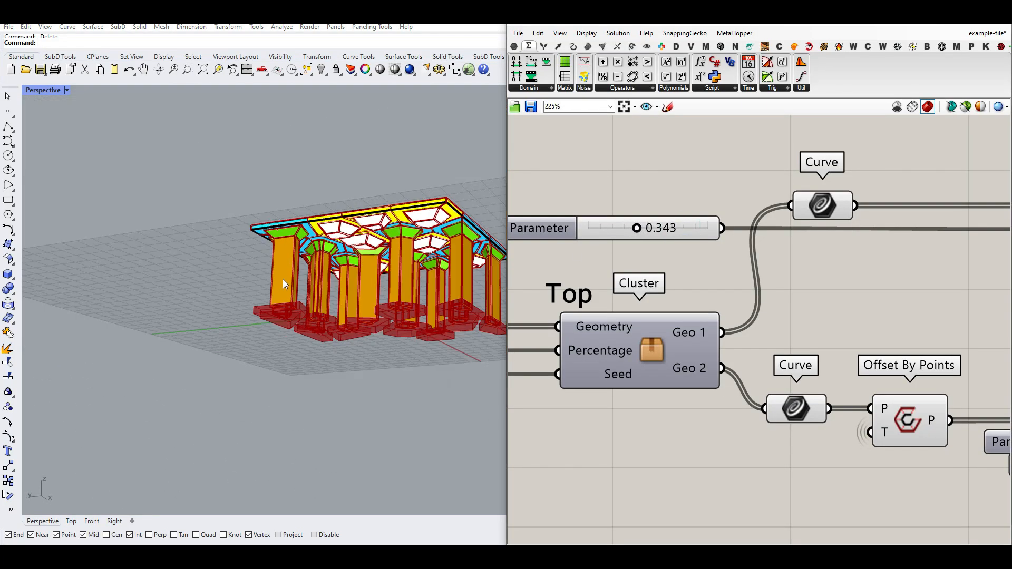
Step: Set the Top cluster's Seed to 40 and its Percentage to 0.343 with the structure viewed from above
right_click_drag(284, 280, 314, 376)
right_click_drag(607, 285, 717, 296)
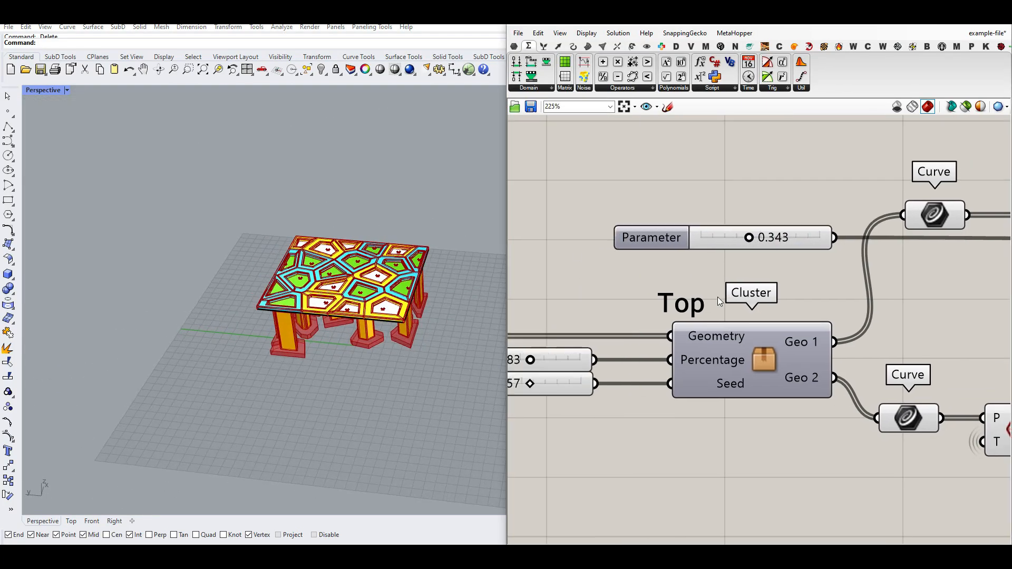
scroll(717, 296, "down", 4)
right_click_drag(634, 311, 811, 319)
right_click_drag(633, 345, 637, 323)
scroll(706, 323, "up", 4)
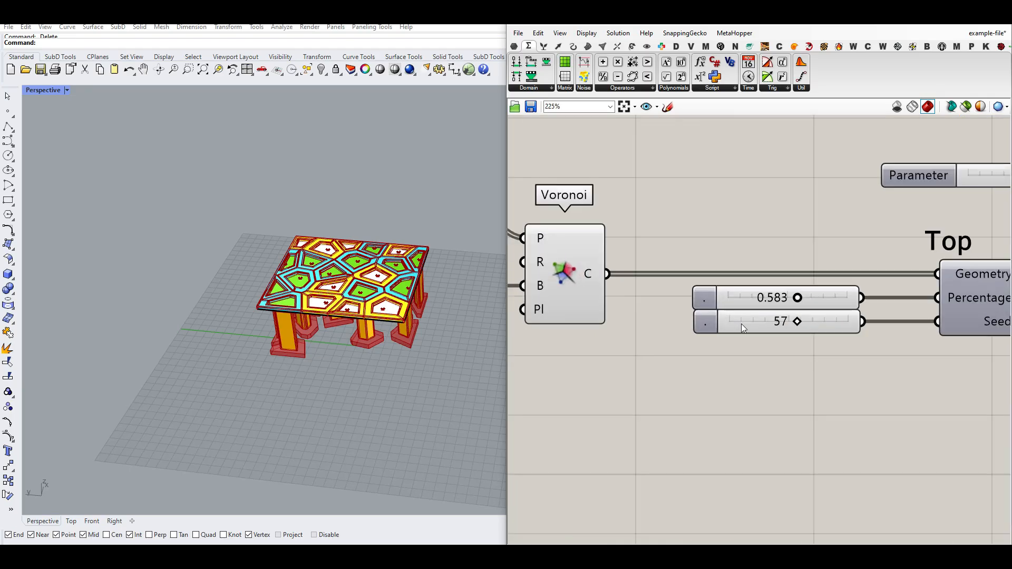
right_click_drag(802, 322, 657, 377)
left_click_drag(653, 374, 626, 351)
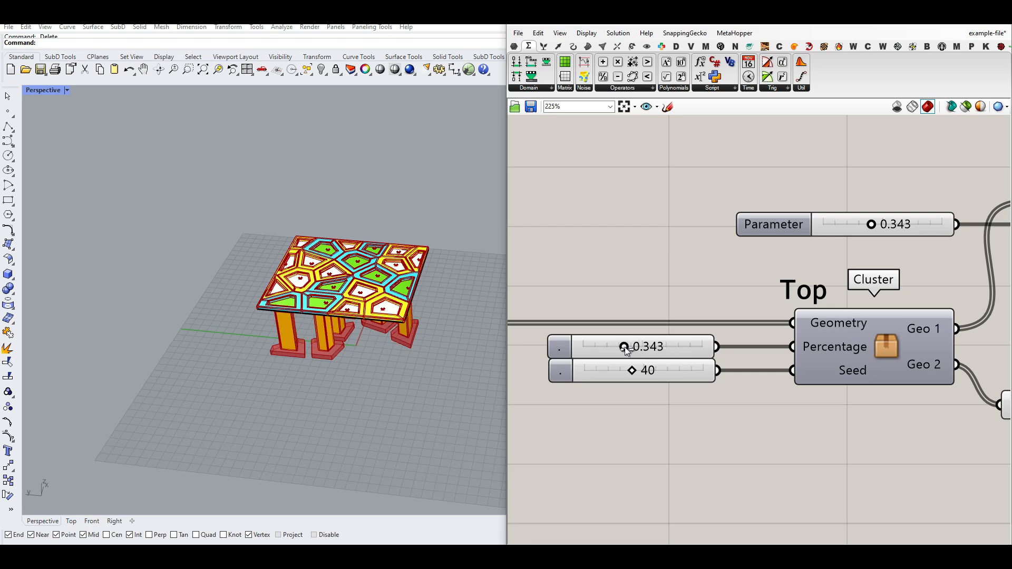
Step: View the structure from below and set the Top cluster's Percentage to 0.179 and its Seed to 49
right_click_drag(342, 406, 324, 315)
scroll(324, 315, "up", 5)
right_click_drag(378, 283, 340, 264)
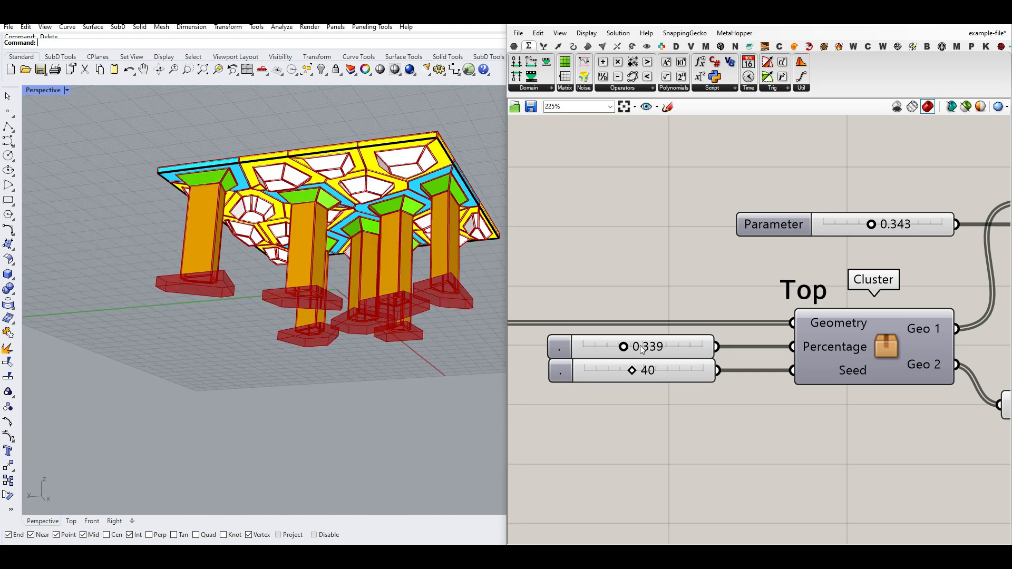
left_click_drag(624, 347, 643, 373)
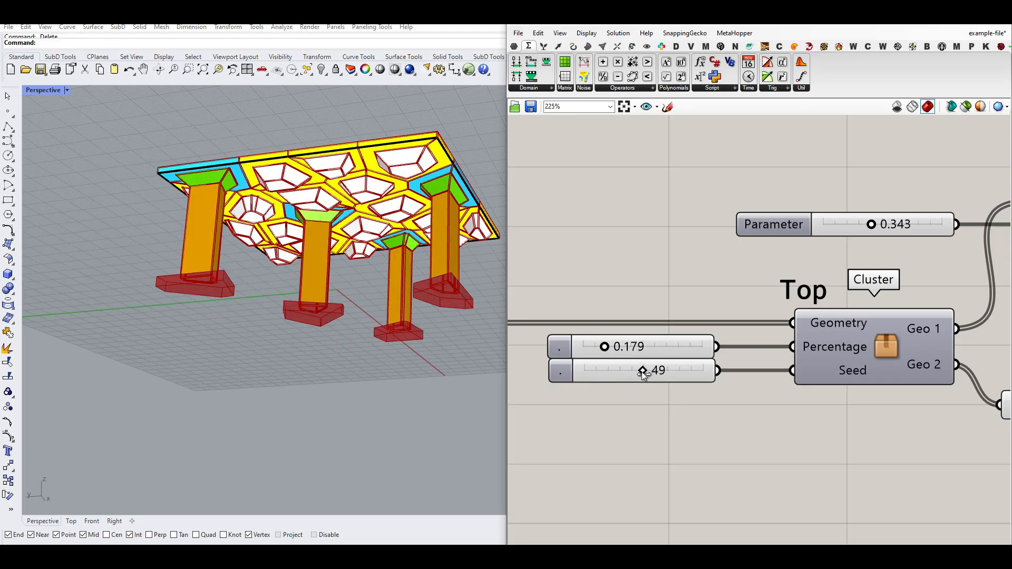
Step: Set the Parameter of the column-capital cluster below the Top panels to 0.40 while checking the columns from the side
right_click_drag(348, 318, 342, 349)
scroll(343, 322, "up", 6)
scroll(600, 337, "down", 2)
scroll(600, 333, "down", 4)
right_click_drag(751, 346, 561, 322)
right_click_drag(900, 364, 785, 359)
scroll(785, 359, "down", 4)
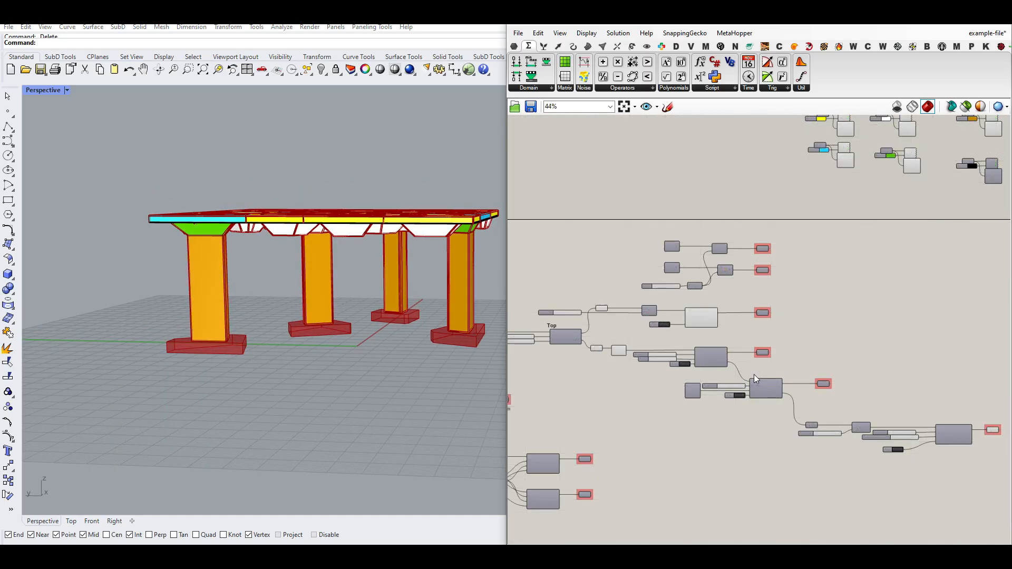
scroll(625, 350, "up", 6)
right_click_drag(983, 372, 865, 365)
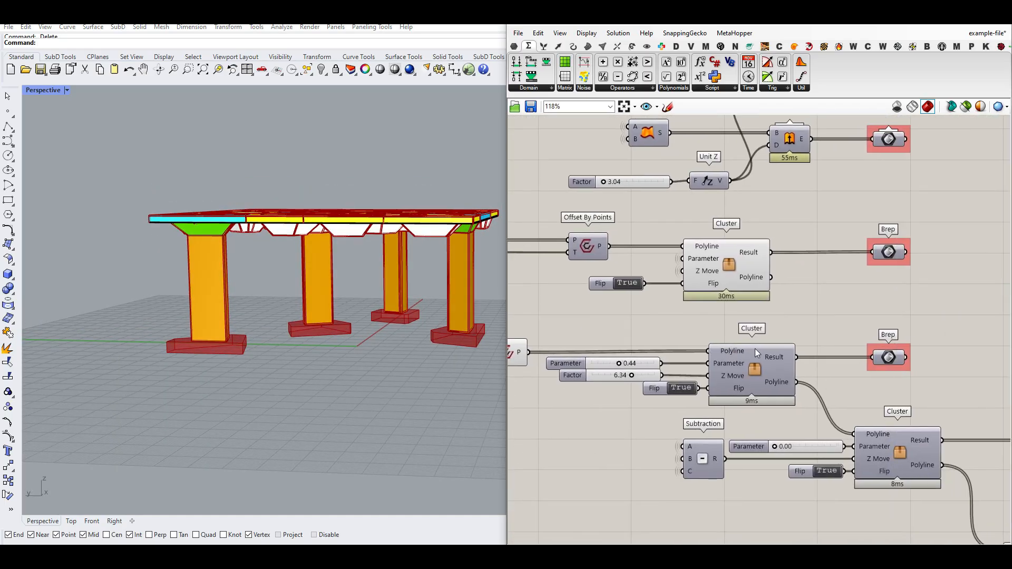
right_click_drag(681, 397, 815, 378)
scroll(757, 360, "up", 2)
left_click_drag(753, 343, 749, 343)
scroll(749, 343, "down", 5)
scroll(849, 362, "up", 5)
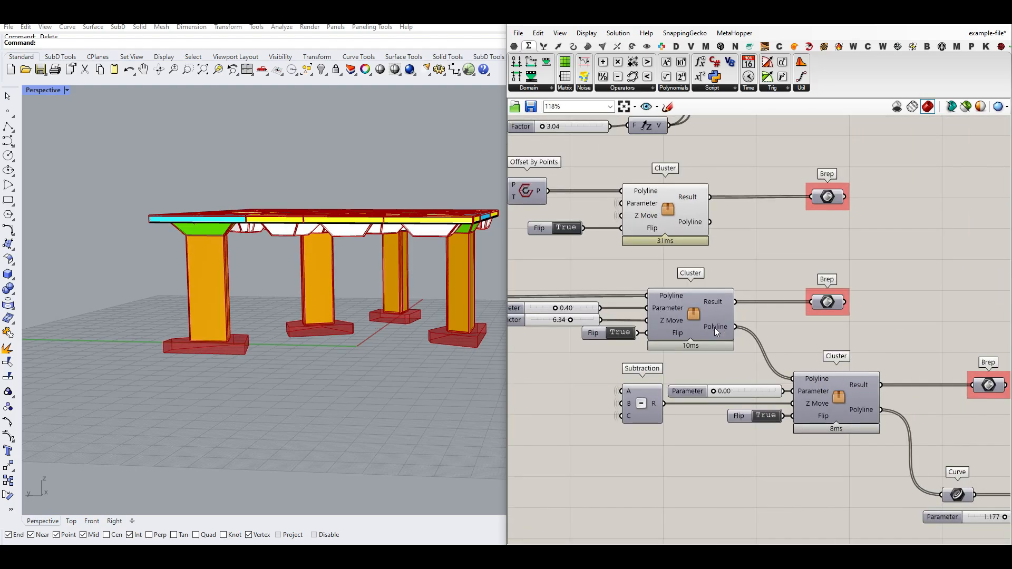
Step: Test the column cluster's inputs, keeping Parameter at 0.00 and switching Flip to False and back to True
scroll(317, 311, "up", 4)
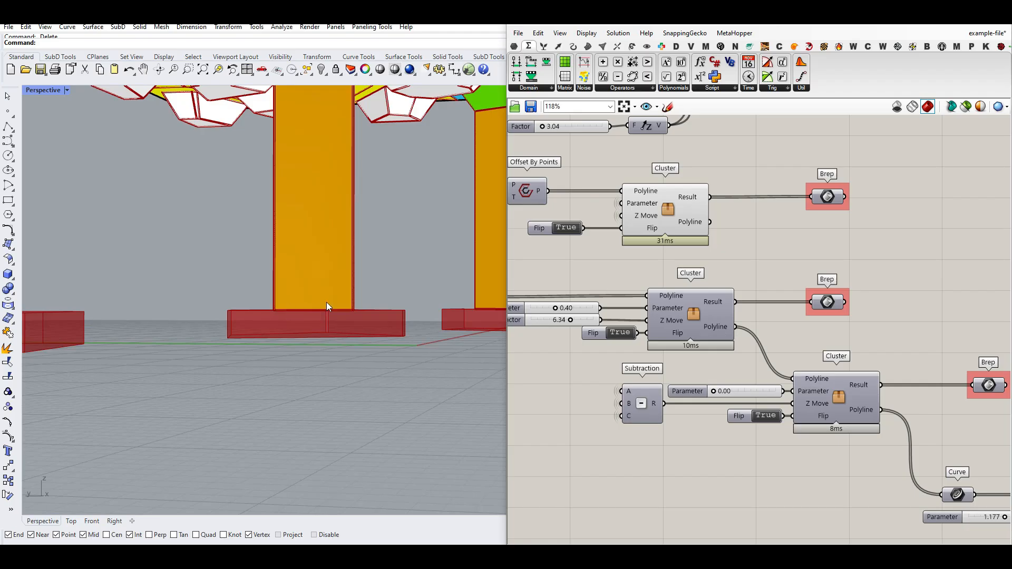
right_click_drag(289, 317, 276, 348)
scroll(727, 383, "up", 3)
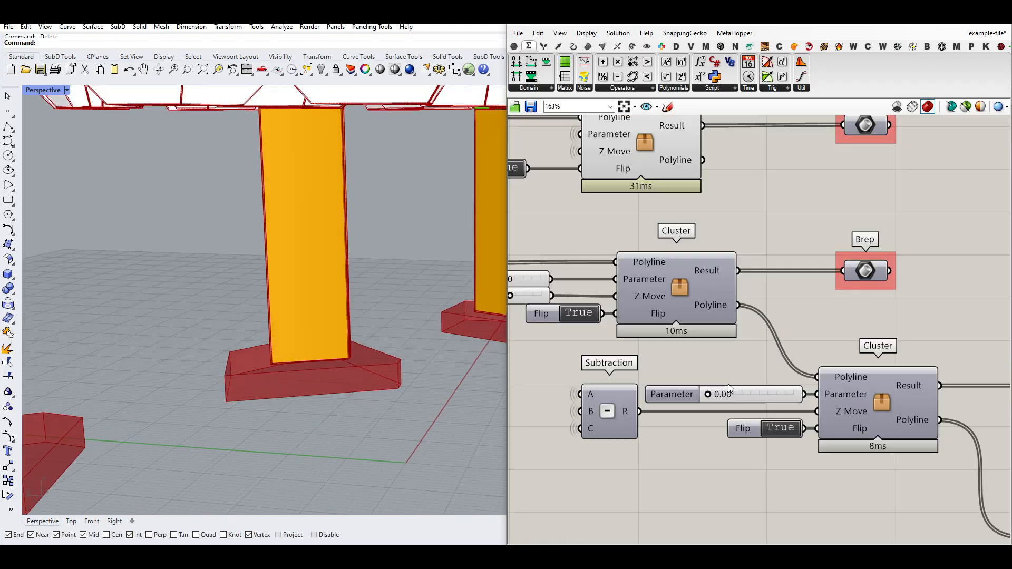
left_click_drag(708, 399, 685, 397)
right_click_drag(764, 441, 665, 419)
double_click(691, 415)
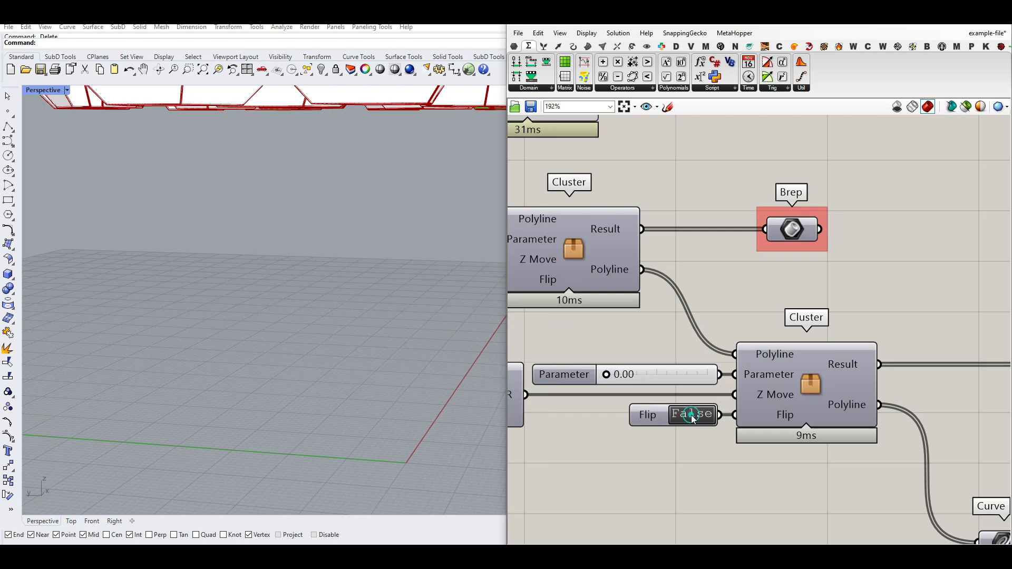
scroll(160, 318, "down", 6)
right_click_drag(196, 298, 201, 345)
double_click(694, 414)
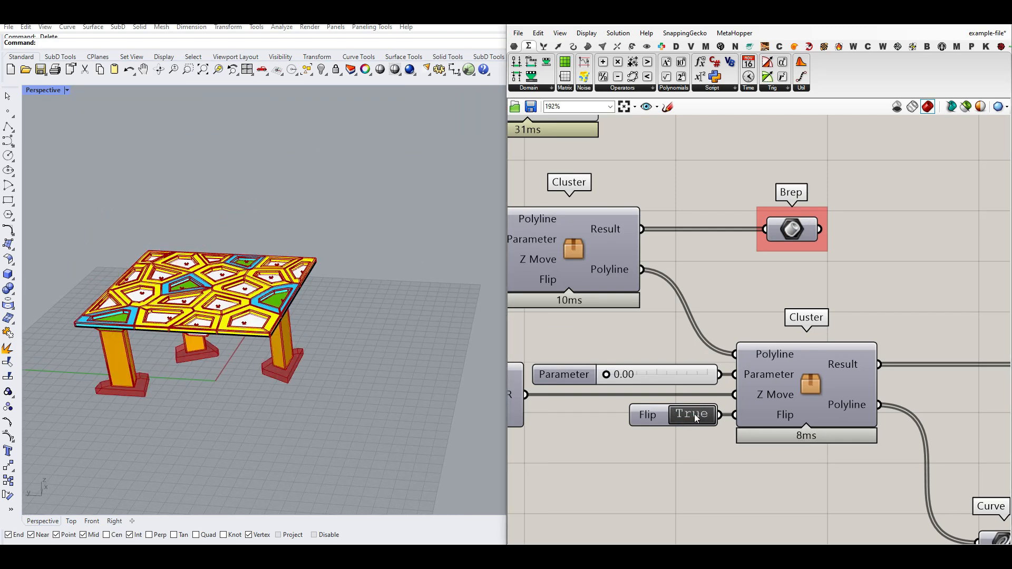
Step: Select the Curve parameter fed by the column cluster's Polyline output and examine its outlines at the column bottoms
scroll(743, 354, "down", 4)
right_click_drag(744, 355, 588, 250)
scroll(755, 337, "up", 4)
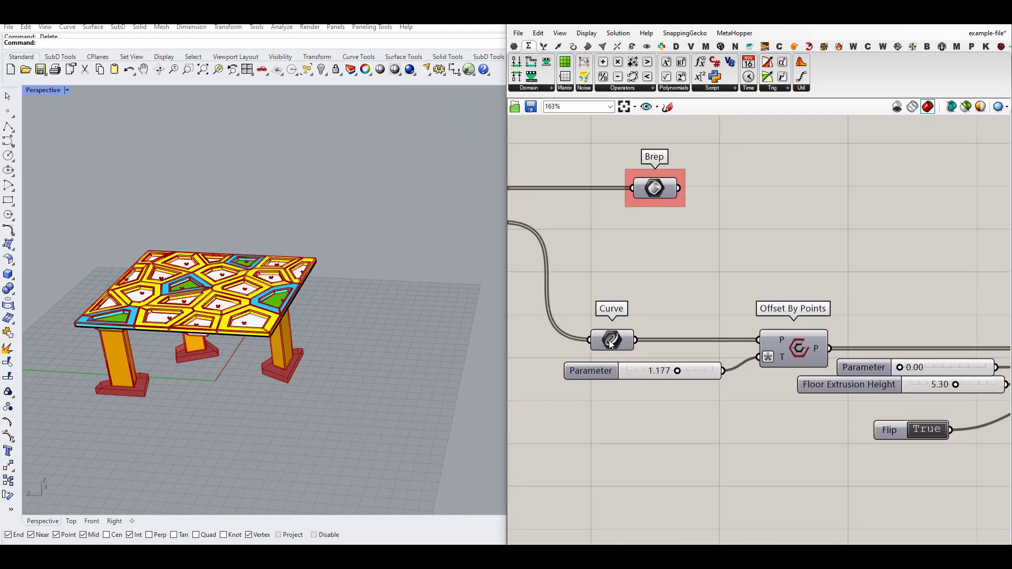
right_click_drag(192, 364, 179, 318)
scroll(179, 318, "up", 7)
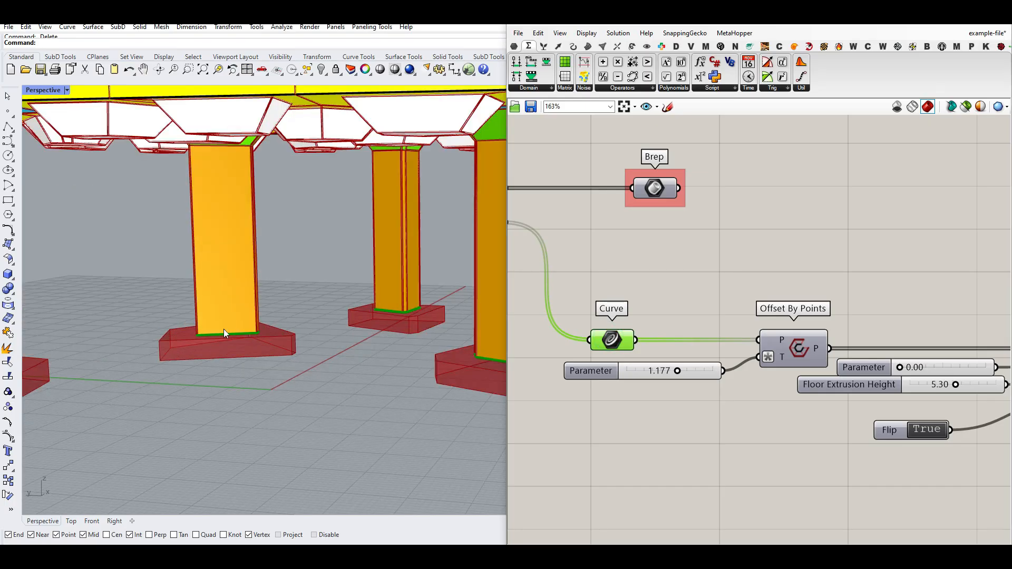
right_click_drag(527, 255, 726, 284)
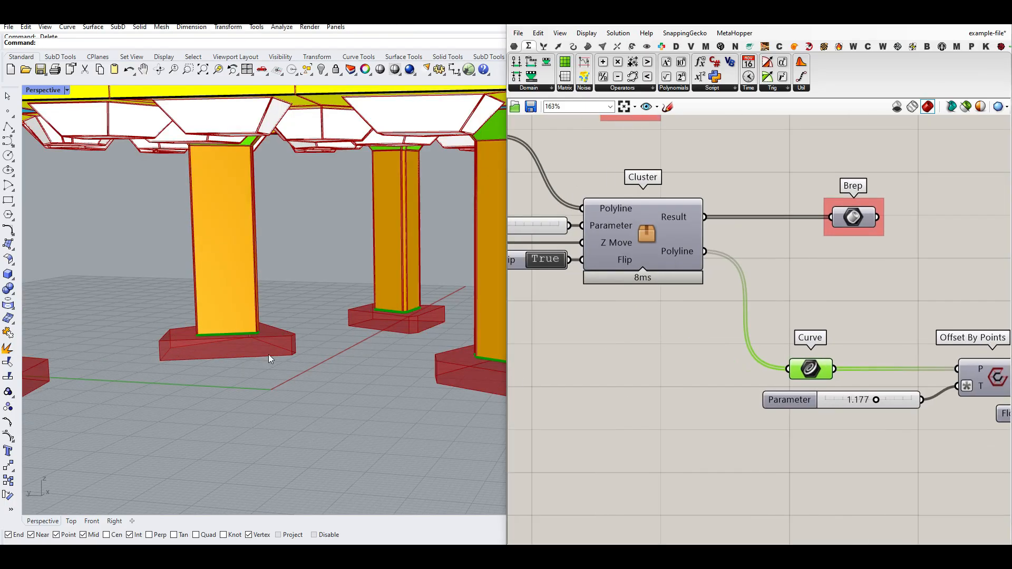
right_click_drag(268, 357, 262, 330)
right_click_drag(940, 356, 685, 349)
Step: Turn on the preview of the base's Offset By Points component and view the expression on its T input
right_click(748, 369)
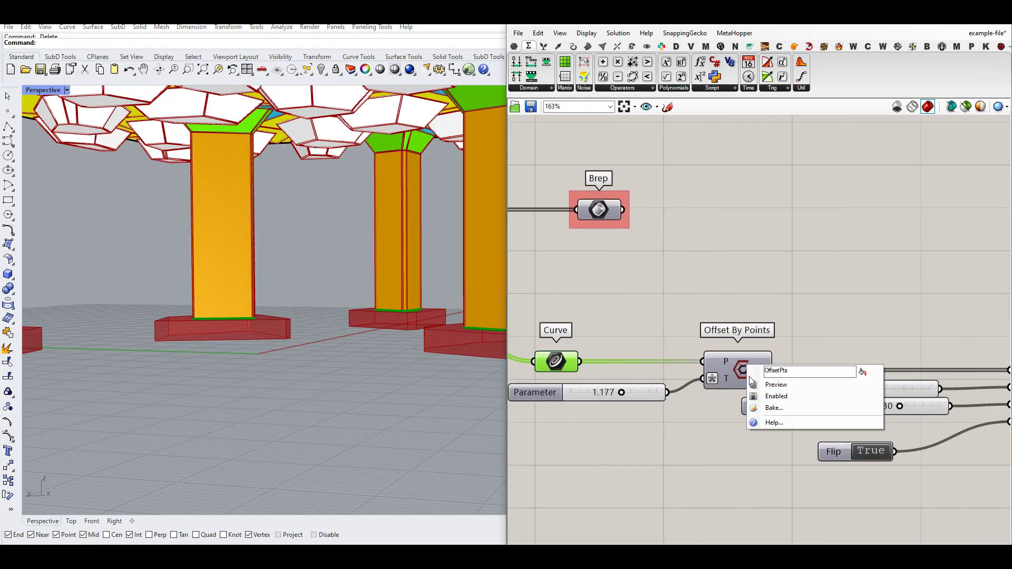
left_click(756, 384)
right_click(726, 378)
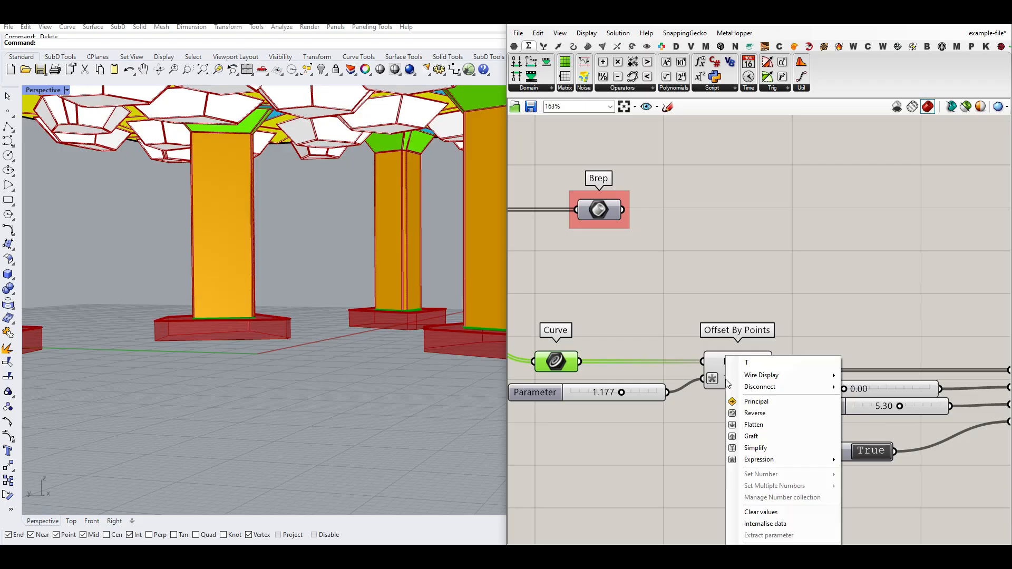
left_click(769, 458)
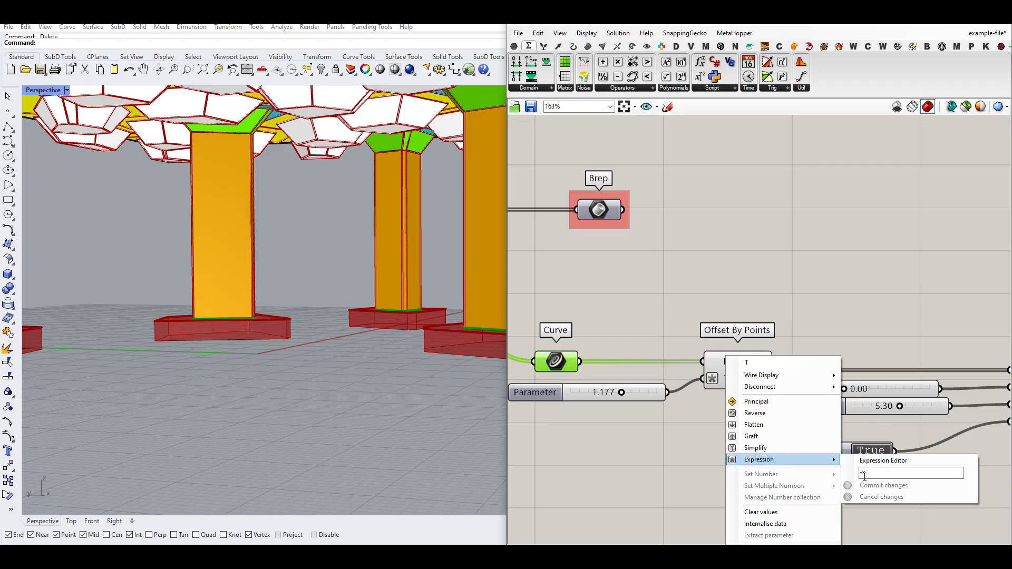
left_click(856, 355)
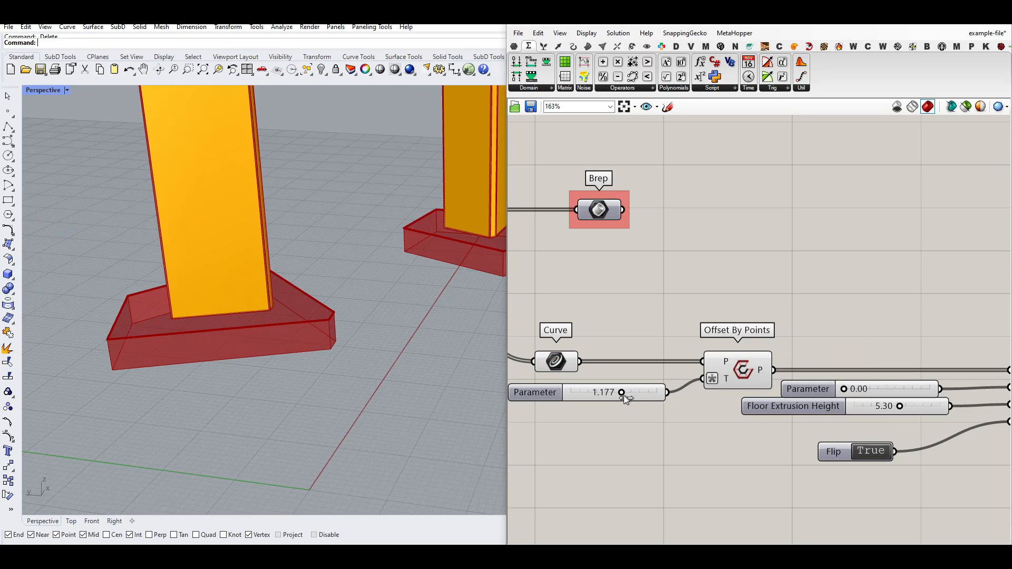
Step: Set the Parameter of the column-base Offset By Points component to 1.165
mouse_move(621, 393)
left_mouse_down()
mouse_move(638, 394)
mouse_move(626, 394)
left_mouse_up()
scroll(624, 381, "down", 4)
right_click_drag(593, 358, 623, 370)
right_click(617, 370)
left_click(639, 352)
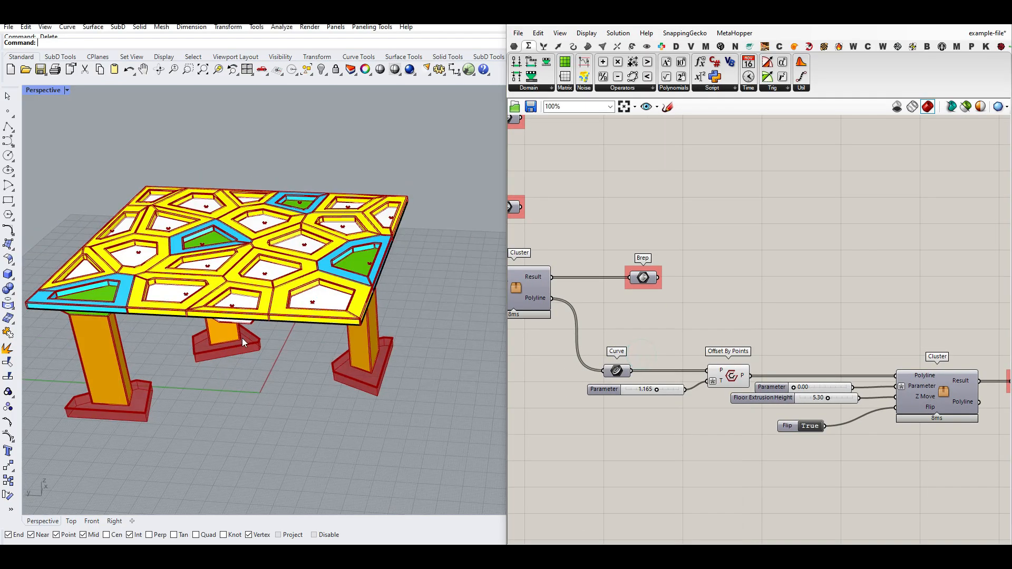
Step: Bake the column-base Brep into the viewport with the default attributes
right_click_drag(790, 395, 580, 368)
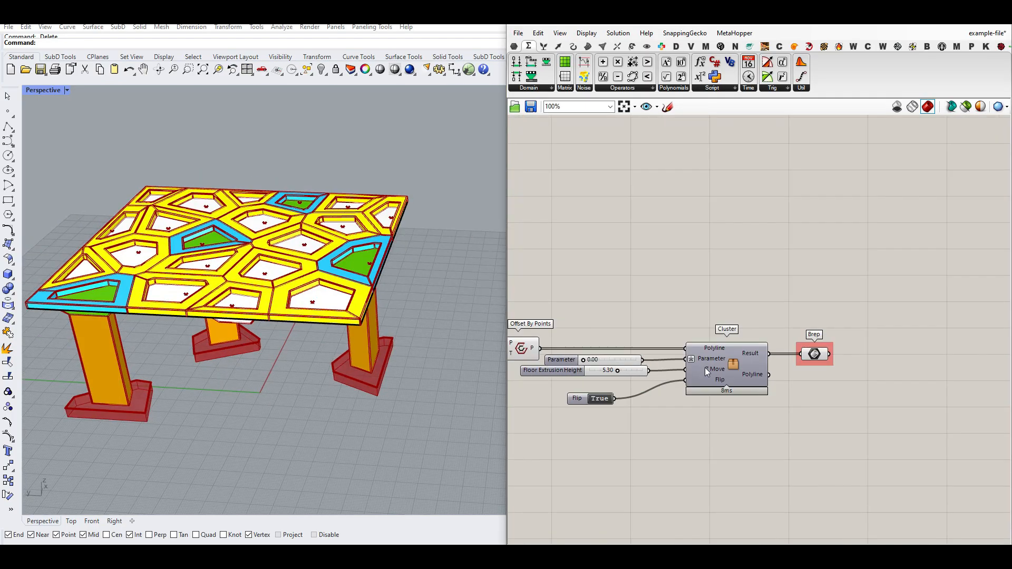
left_click(813, 356)
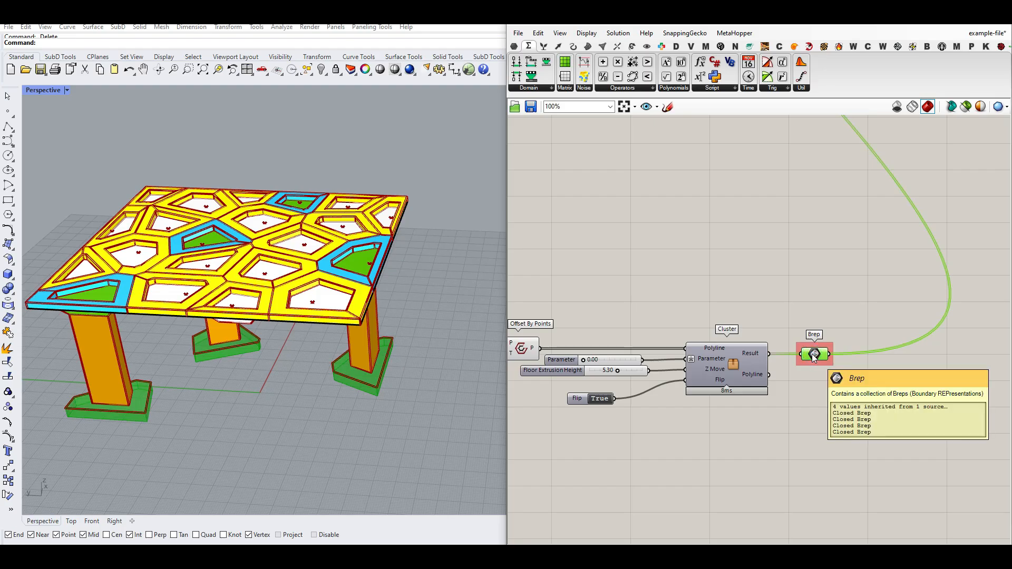
right_click(815, 358)
left_click(831, 387)
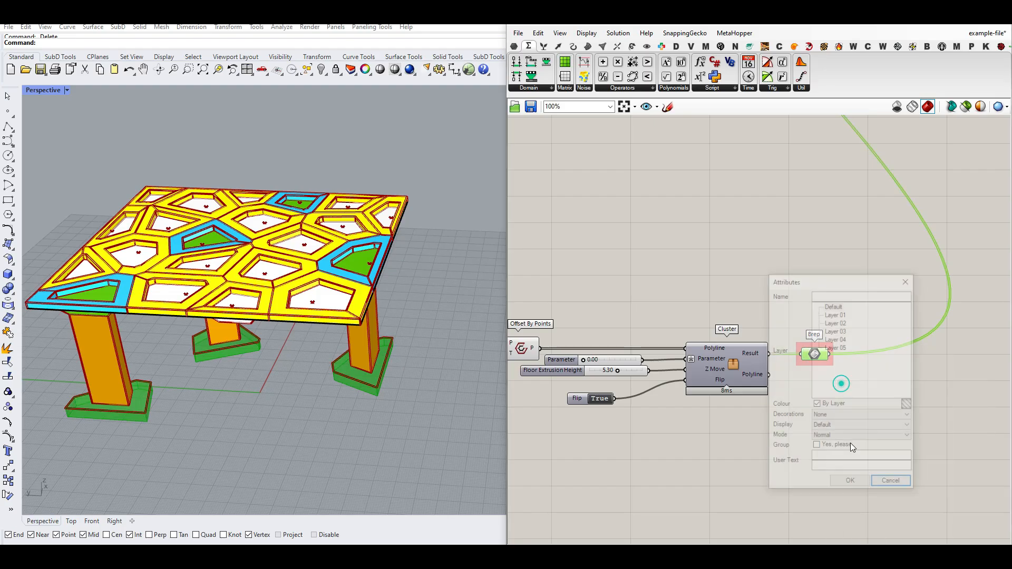
left_click(850, 484)
right_click_drag(420, 411, 469, 323)
Step: Turn on the Custom Preview with the black colour swatch for the column bases
scroll(756, 249, "down", 5)
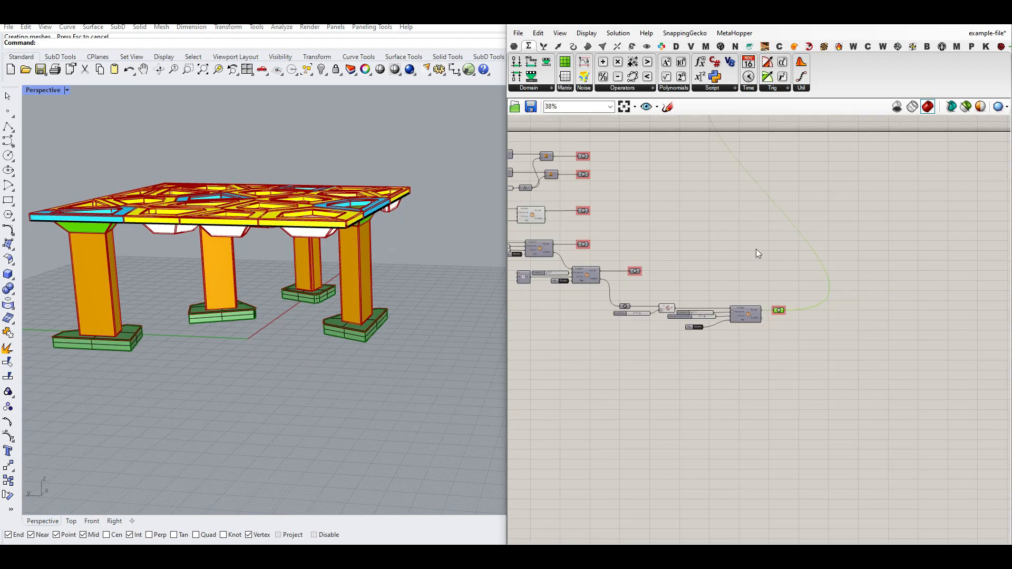
scroll(729, 221, "up", 5)
left_click_drag(767, 199, 751, 246)
right_click(745, 275)
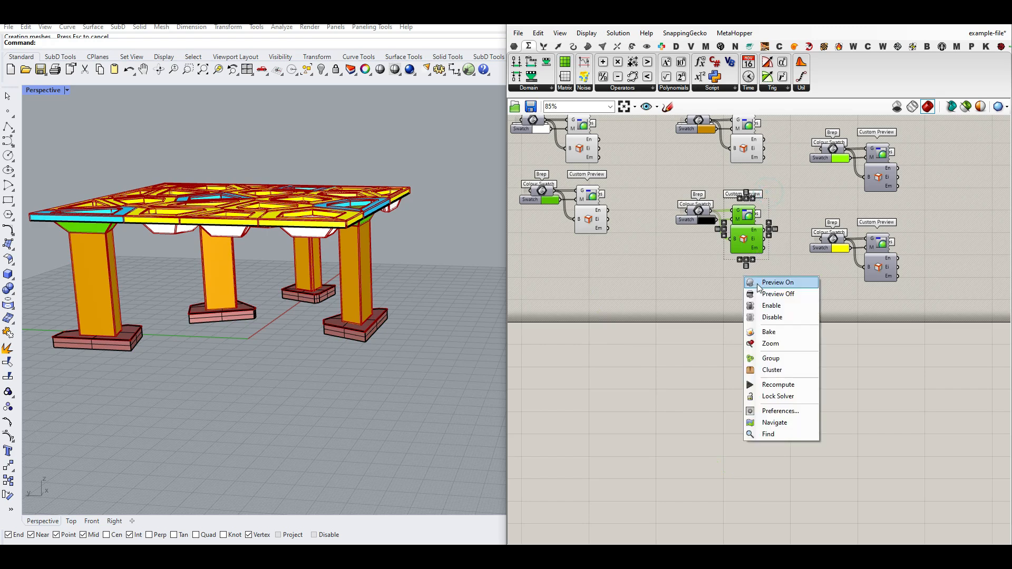
left_click(759, 284)
left_click(759, 286)
Step: Delete the baked column-base solids from the viewport
right_click_drag(324, 339, 412, 343)
scroll(411, 343, "down", 4)
left_click_drag(422, 342, 134, 303)
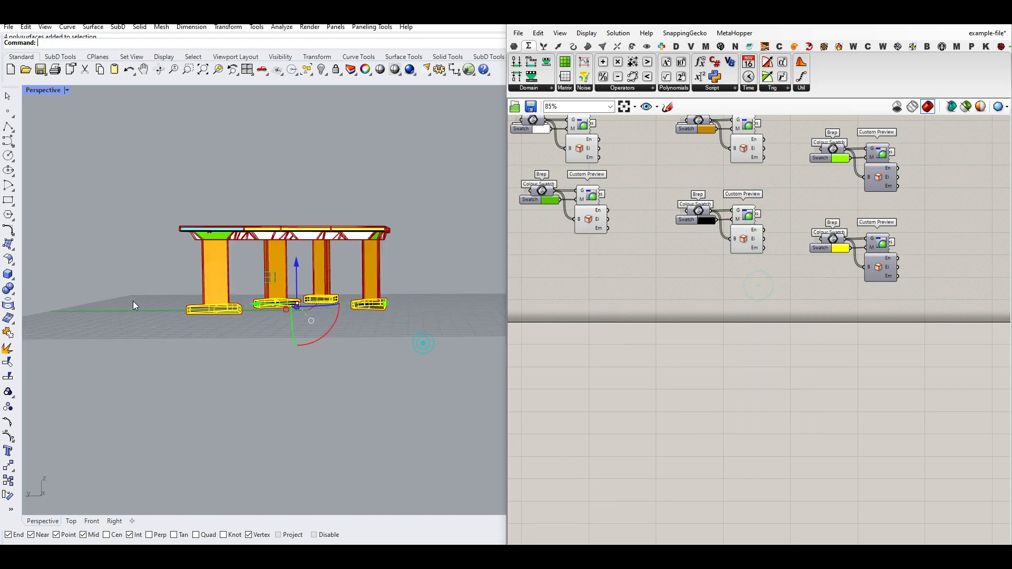
key("Delete")
right_click_drag(172, 297, 247, 285)
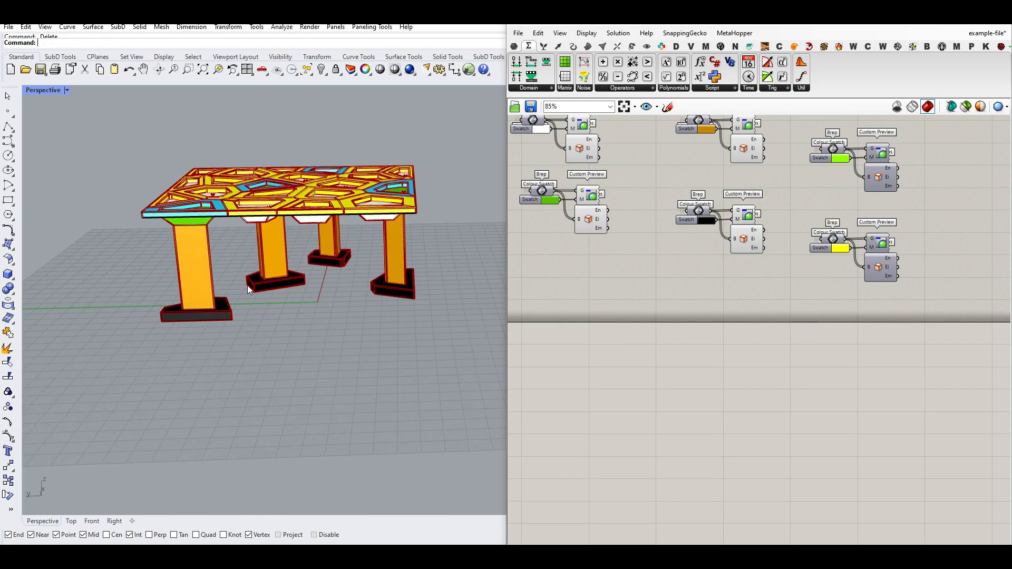
Step: Select the Voronoi component to trace its connection to the Project component feeding the Bottom cluster
scroll(684, 325, "down", 5)
scroll(684, 325, "up", 4)
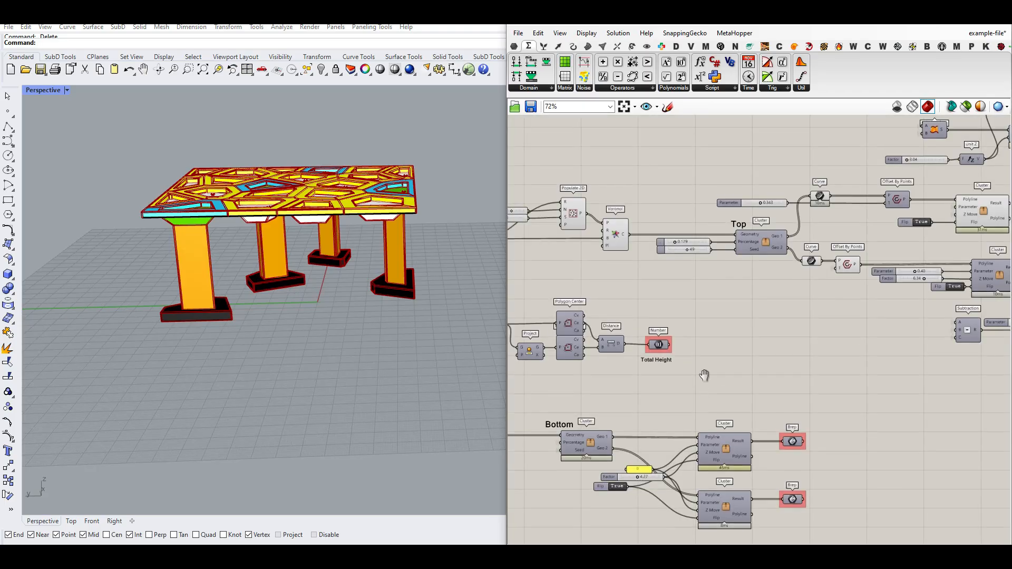
scroll(758, 329, "down", 2)
scroll(625, 384, "up", 4)
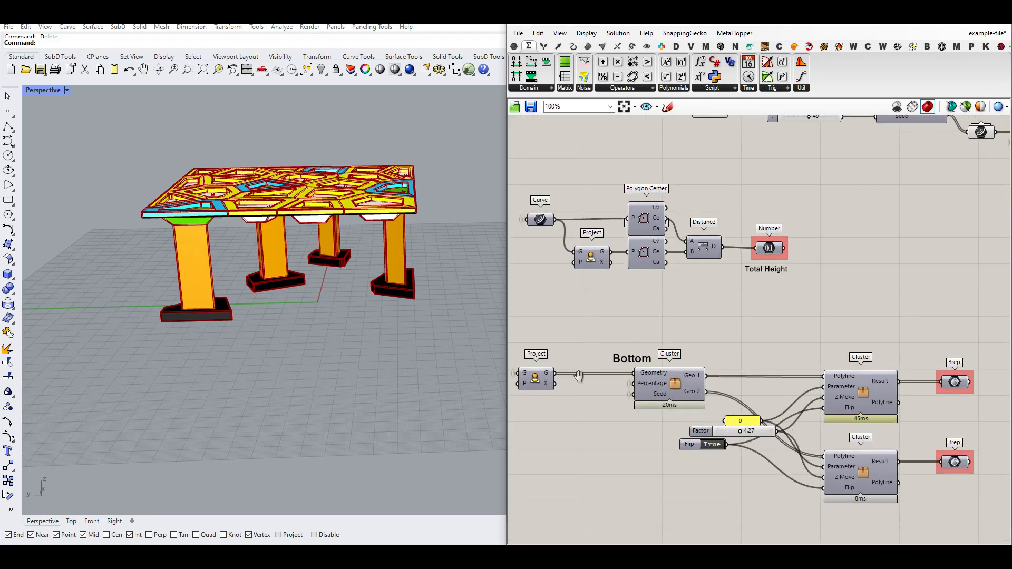
right_click_drag(578, 376, 681, 437)
left_click_drag(830, 157, 625, 434)
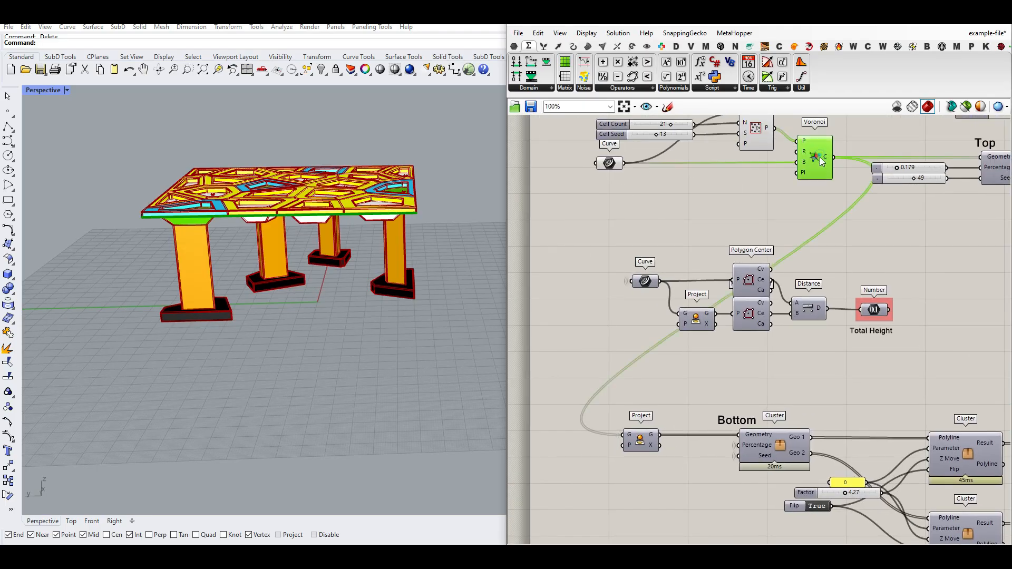
Step: Select the Bottom cluster to trace the sources of its Percentage and Seed inputs
scroll(662, 359, "up", 3)
right_click_drag(902, 381, 676, 378)
scroll(707, 372, "down", 1)
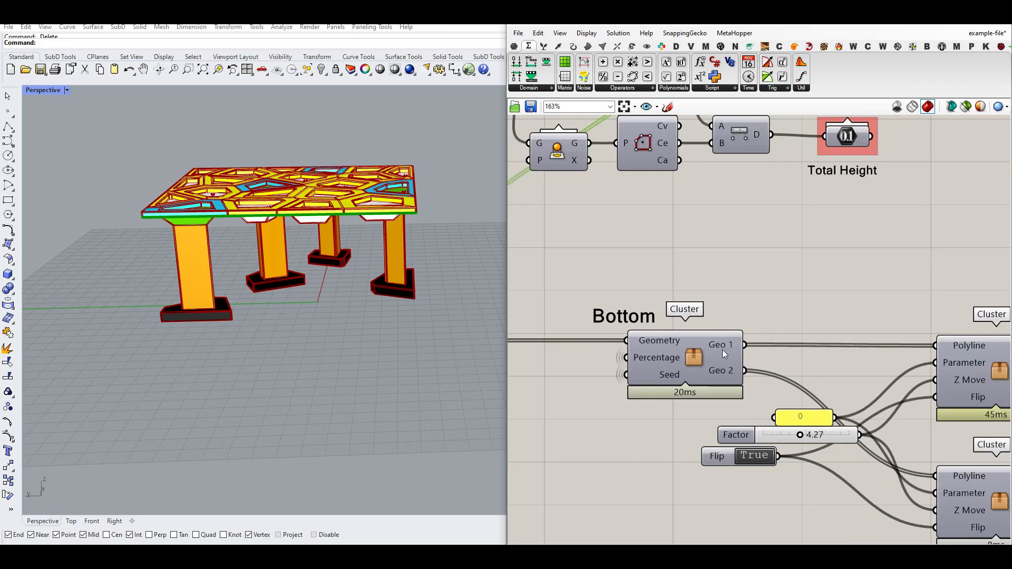
left_click(688, 368)
scroll(686, 363, "down", 3)
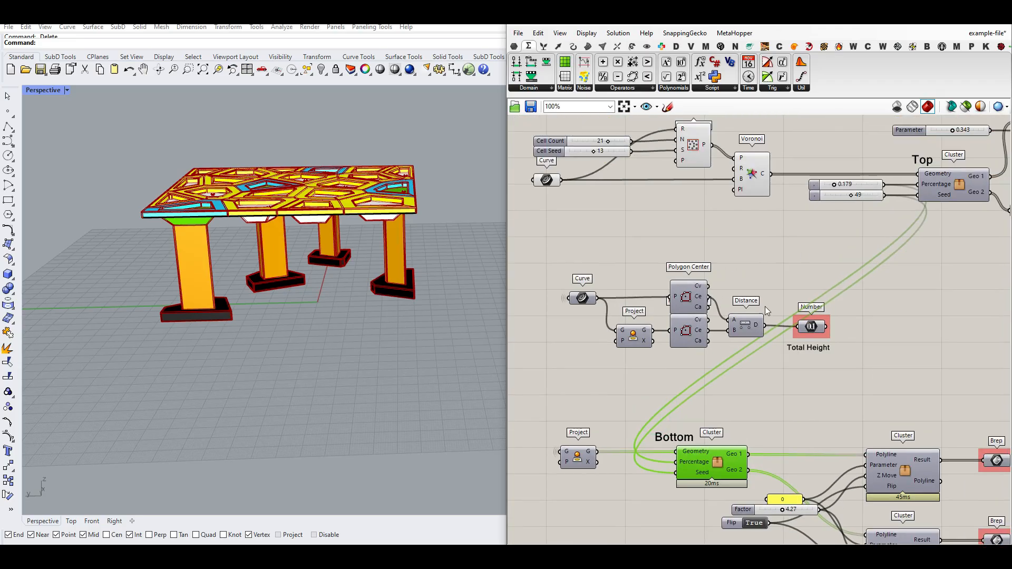
right_click_drag(780, 431, 700, 352)
scroll(680, 402, "up", 3)
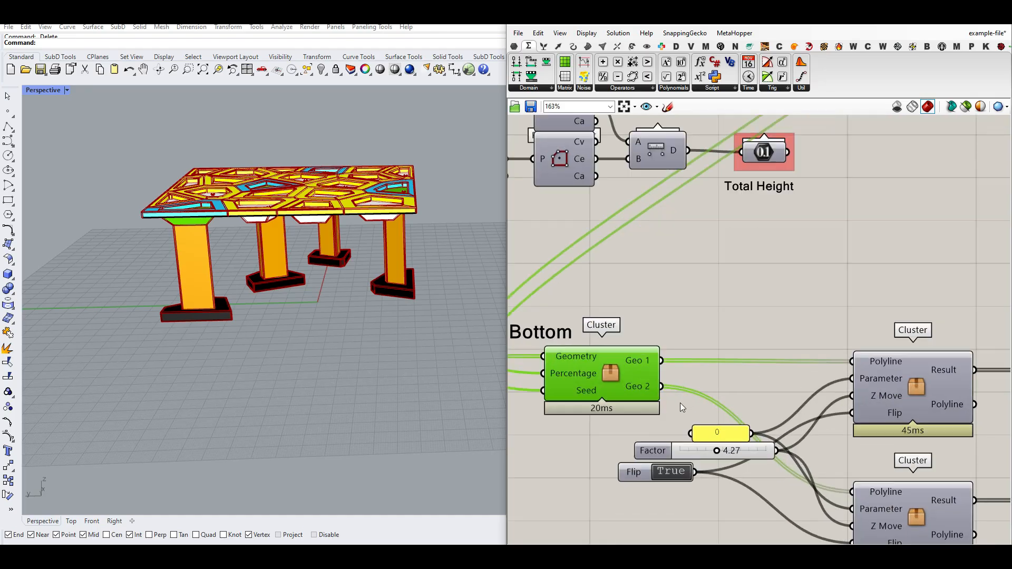
left_click(718, 323)
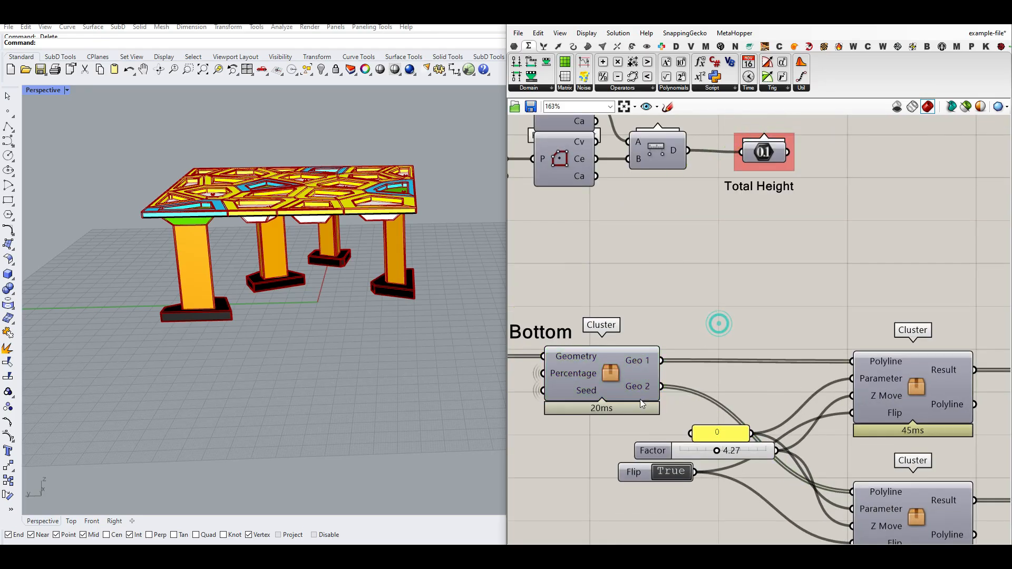
Step: Inspect the Bottom cluster's Geo 1 and Geo 2 outlines with a temporary Curve parameter, and delete it
left_click(514, 47)
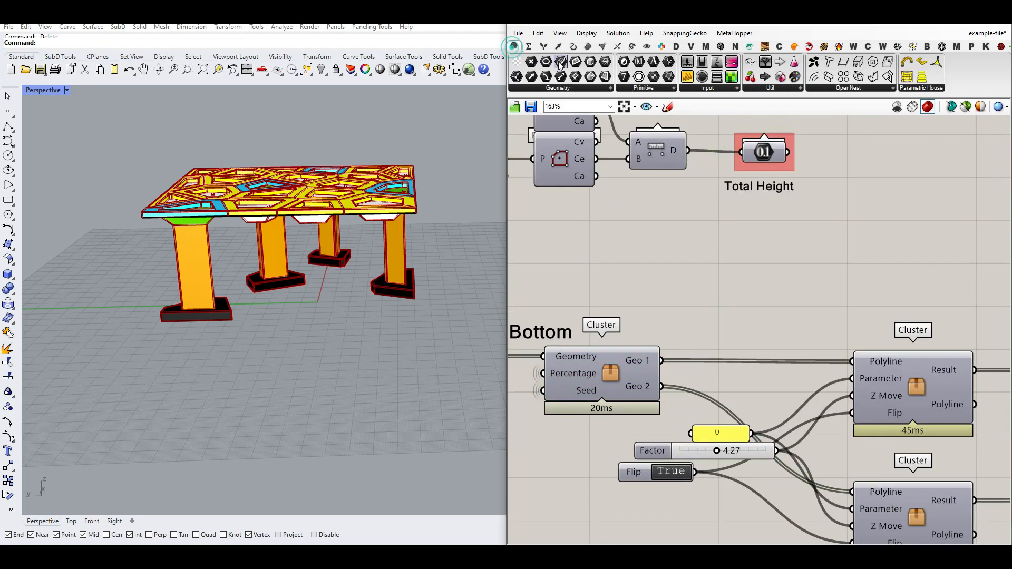
left_click_drag(662, 361, 675, 335)
left_click(681, 341)
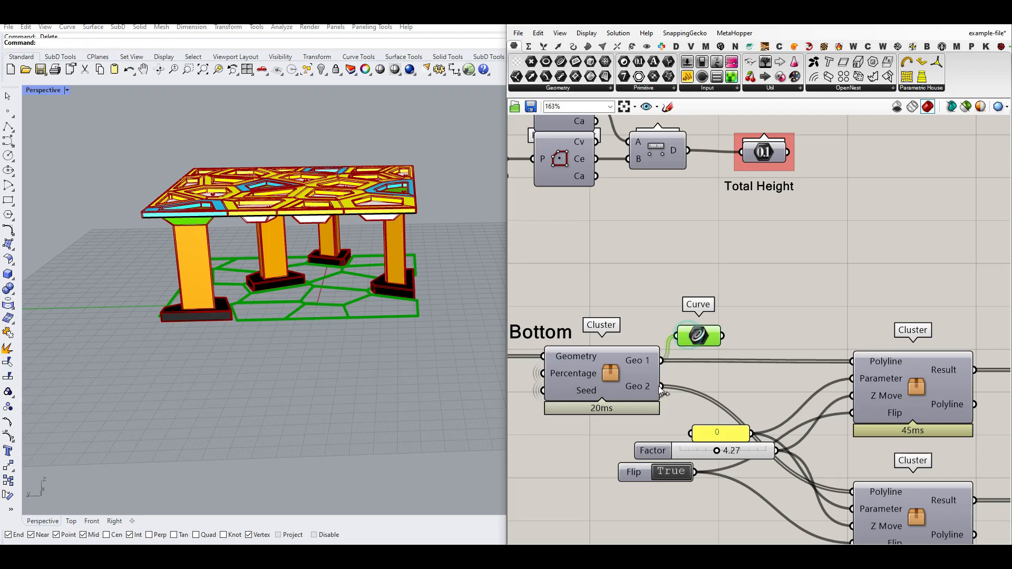
left_click_drag(660, 390, 684, 344)
mouse_move(697, 341)
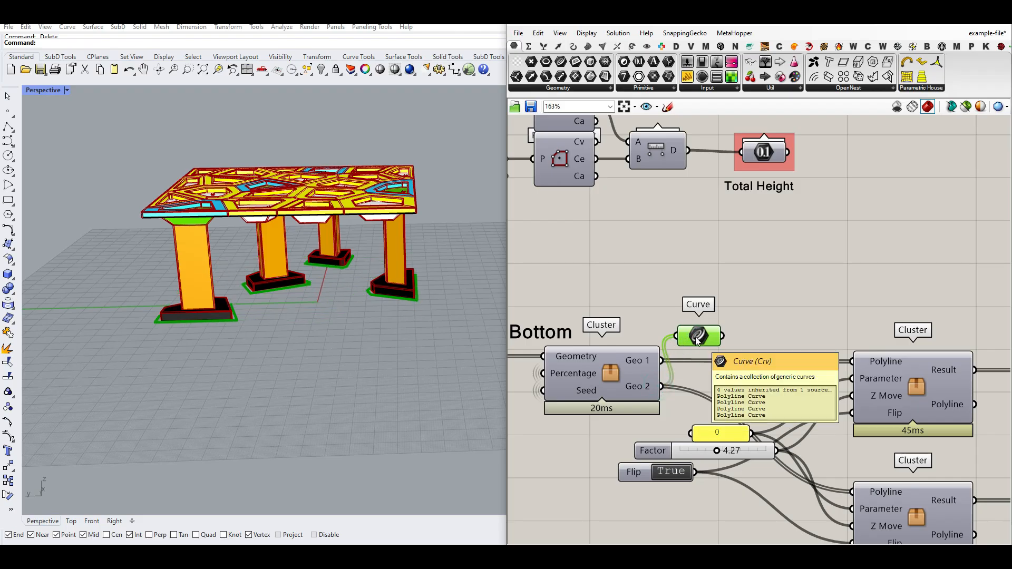
key("Delete")
Step: Turn on the preview of the floor Brep from the cluster connected to the Bottom cluster's Geo 1
right_click_drag(933, 371, 741, 367)
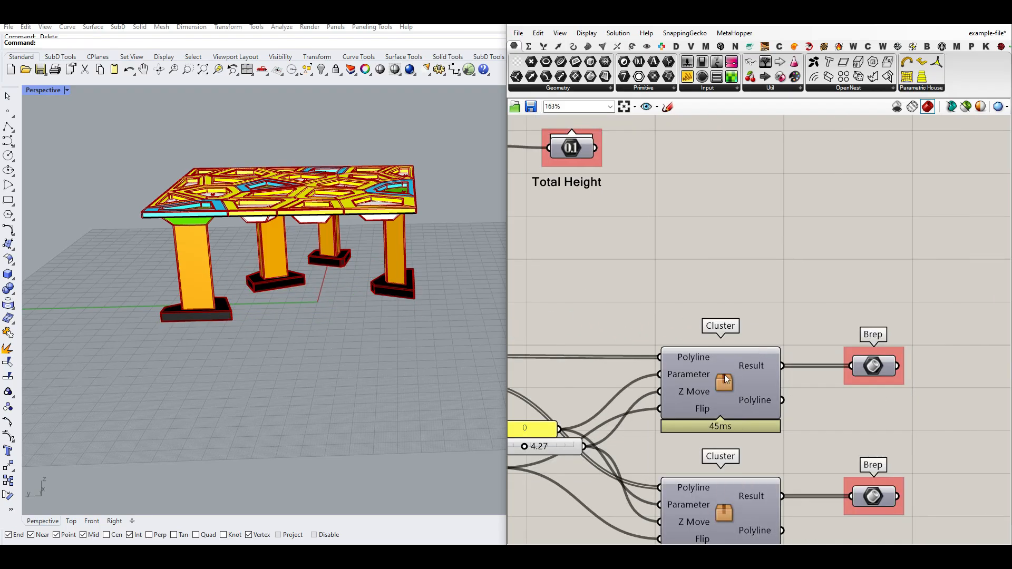
right_click(878, 365)
left_click(890, 366)
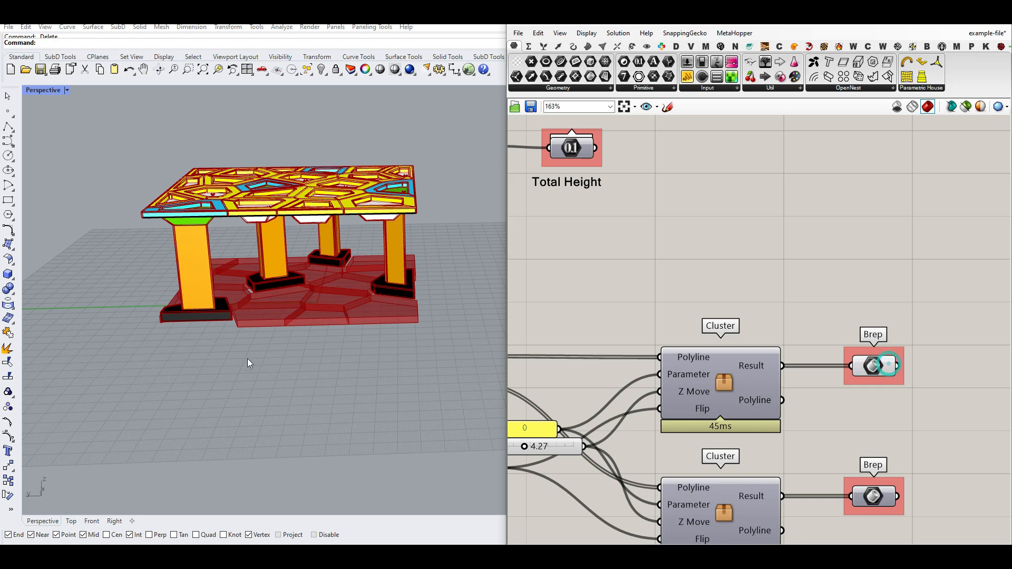
scroll(248, 363, "up", 5)
scroll(822, 379, "down", 2)
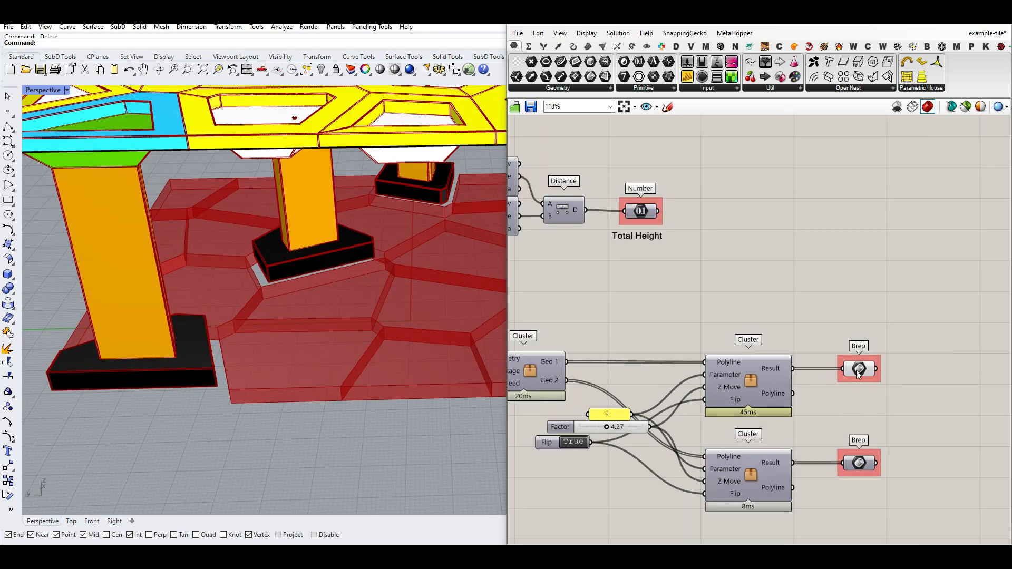
Step: Trace the floor Brep connected to the Bottom cluster's Geo 1 and enable its lime-green Custom Preview
left_click(860, 368)
scroll(855, 368, "down", 6)
right_click_drag(901, 293, 763, 343)
scroll(954, 283, "down", 3)
right_click_drag(954, 283, 850, 311)
scroll(854, 285, "up", 5)
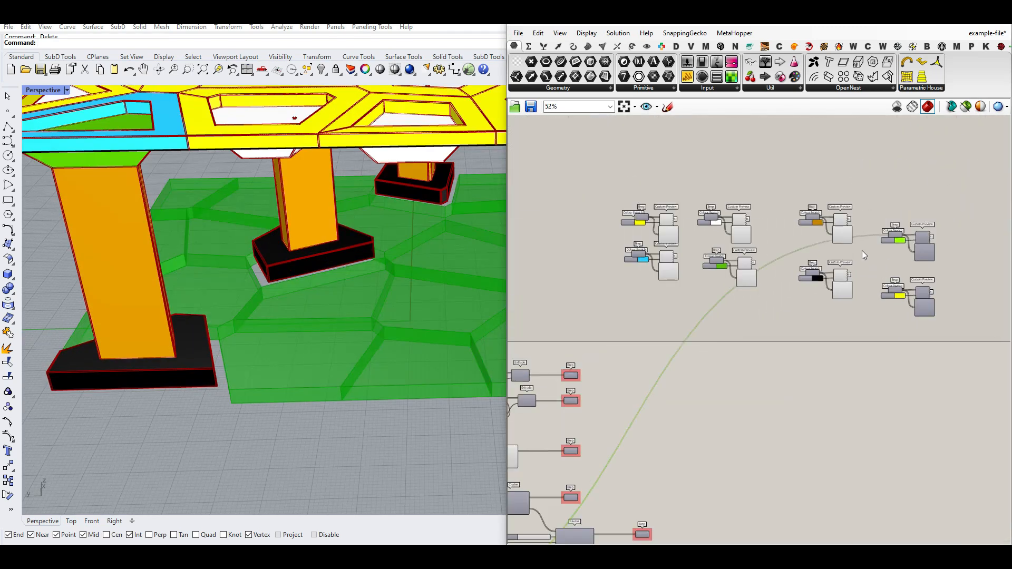
left_click(929, 236)
right_click(936, 203)
left_click(968, 207)
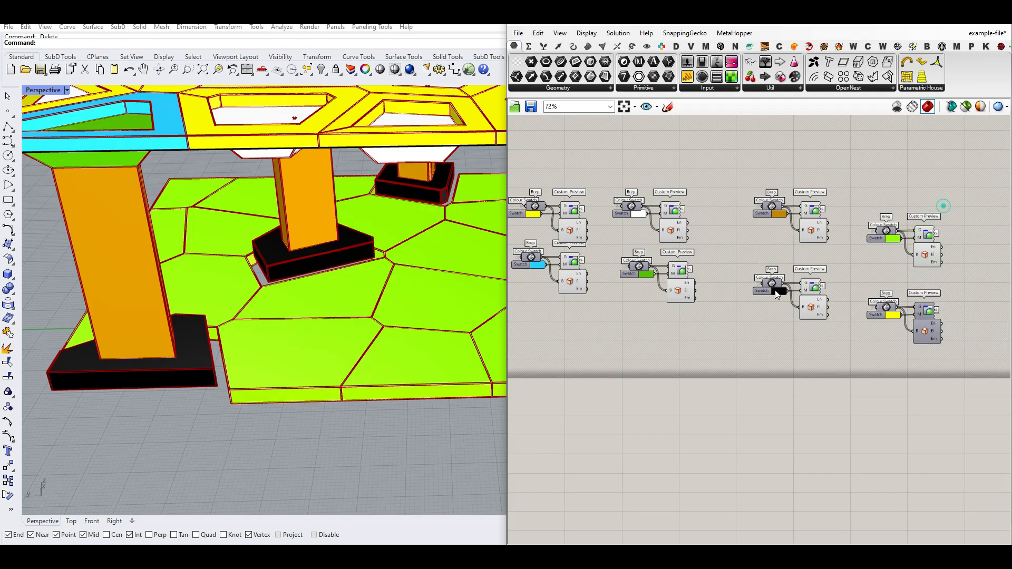
Step: Set the Factor slider feeding the two floor clusters to 5.33
scroll(710, 310, "down", 4)
scroll(785, 319, "up", 2)
scroll(739, 387, "up", 8)
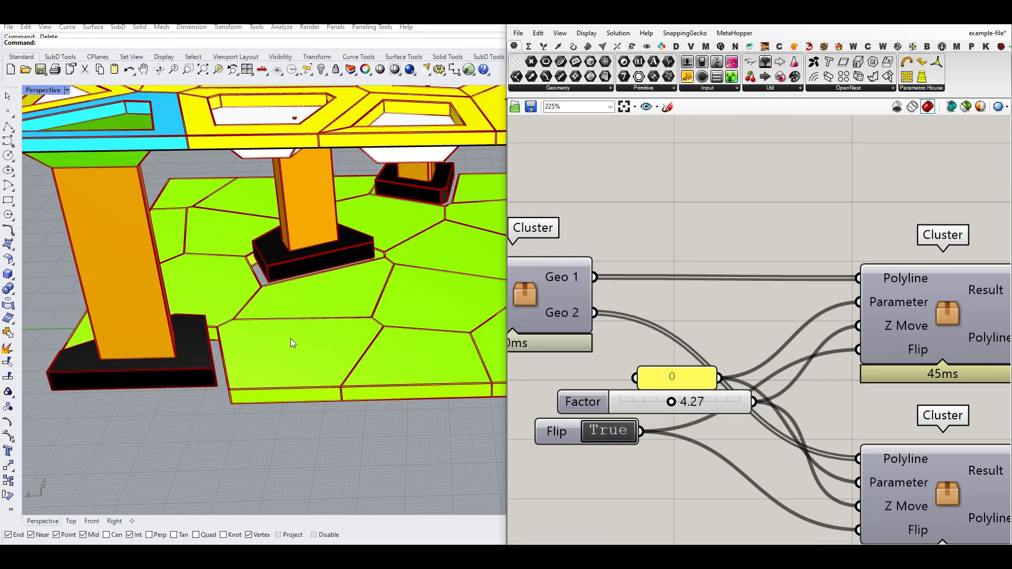
mouse_move(677, 405)
left_mouse_down()
mouse_move(709, 403)
mouse_move(666, 402)
mouse_move(684, 402)
left_mouse_up()
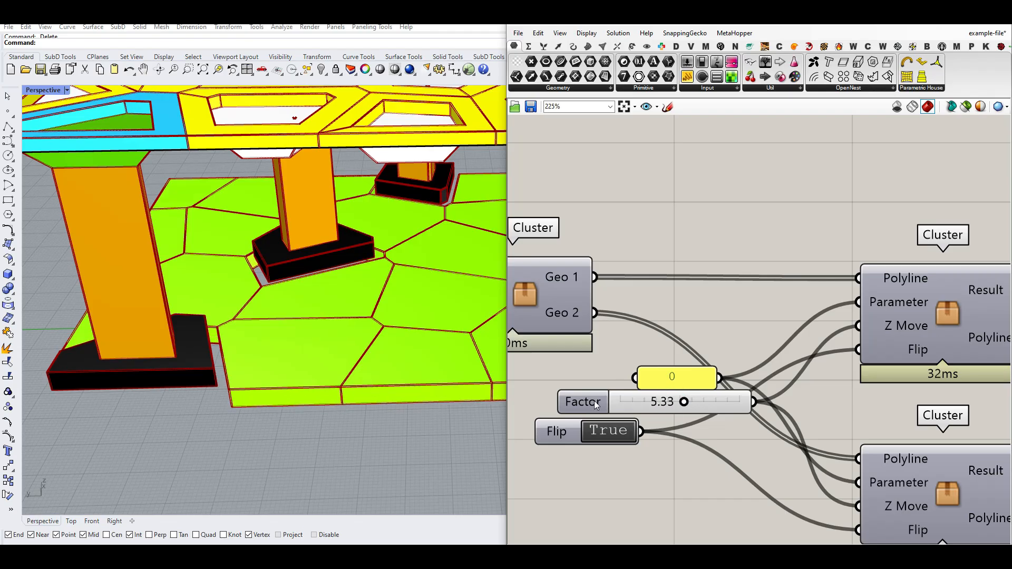
Step: Add a number slider of 0.22, connect it to the upper floor cluster's Parameter input, and lower it to 0.12
double_click(693, 333)
type("0.")
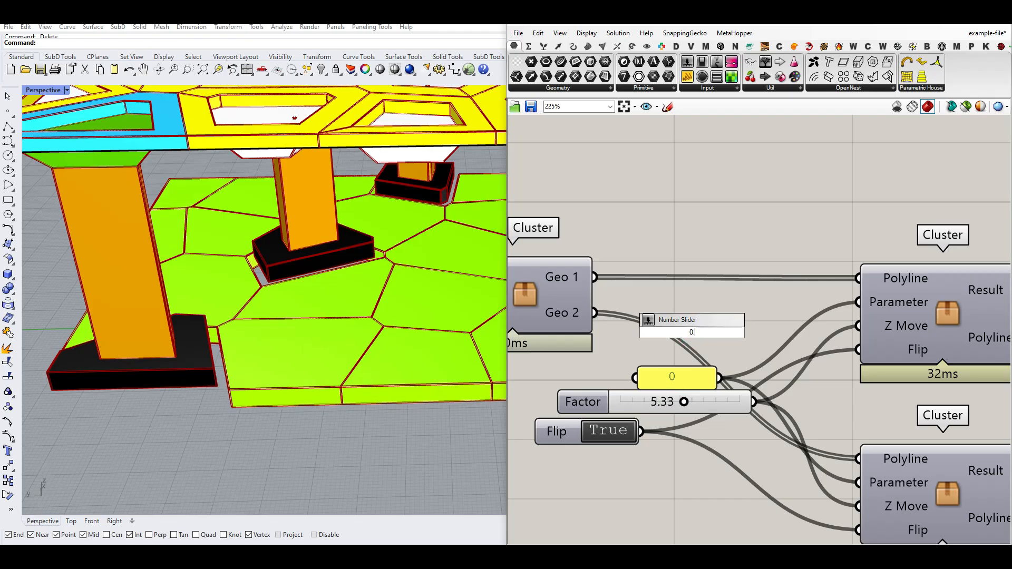
type("22")
key("Return")
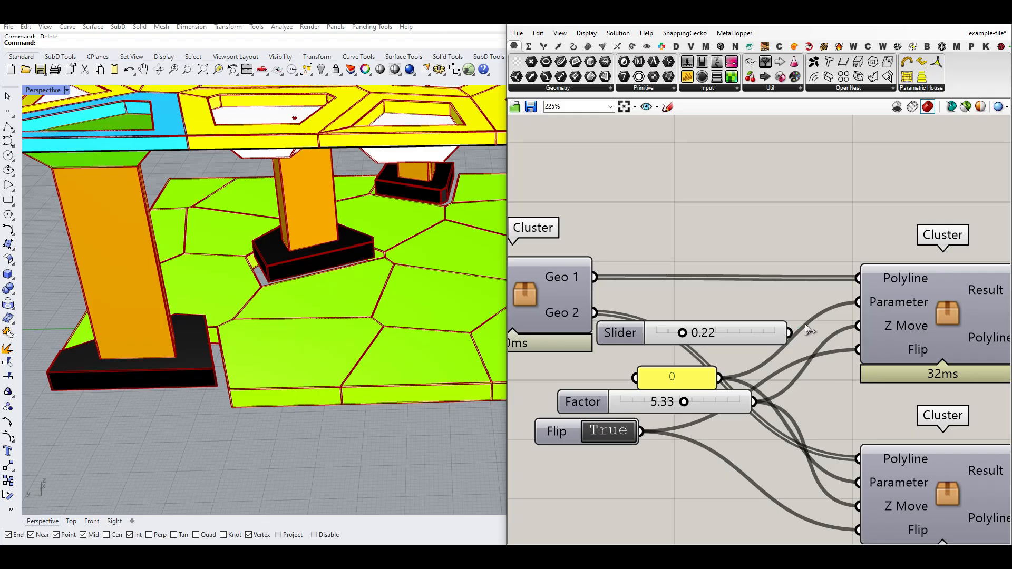
left_click_drag(790, 332, 858, 302)
left_click_drag(727, 334, 700, 334)
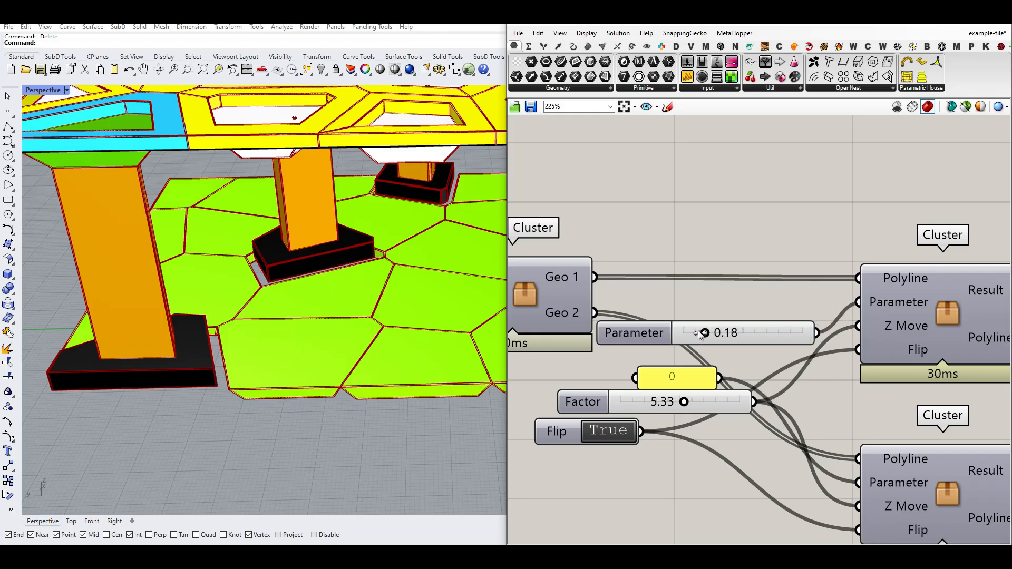
Step: Duplicate the Flip toggle, connect it to the upper floor cluster's Flip input, and set it to False
left_click_drag(562, 434, 715, 299, "alt")
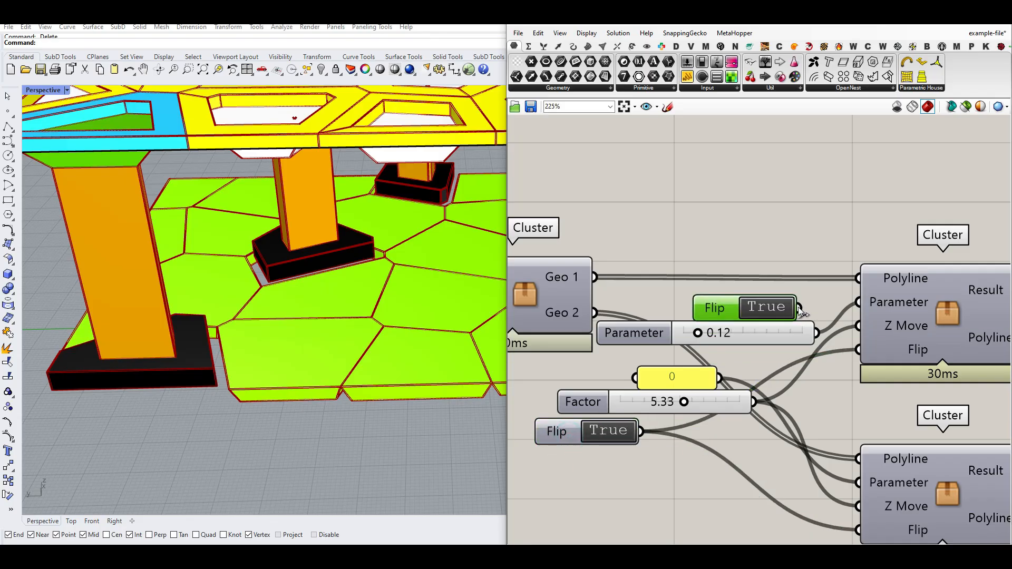
left_click_drag(851, 349, 858, 350)
left_click(769, 308)
scroll(258, 404, "down", 5)
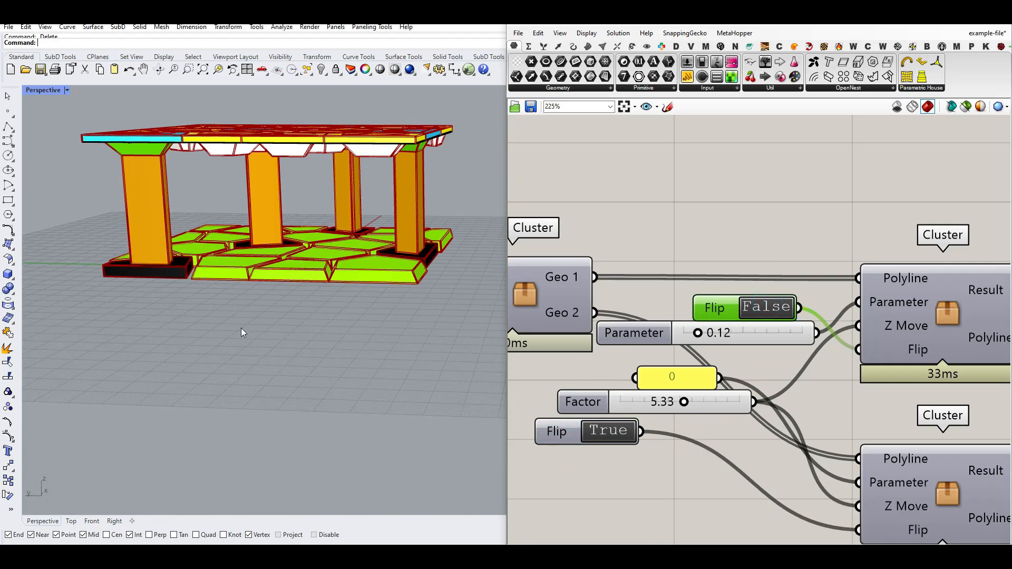
scroll(242, 334, "up", 6)
Step: Lower the added Parameter slider to 0.00, and delete it together with the duplicated Flip toggle
left_click_drag(707, 336, 683, 334)
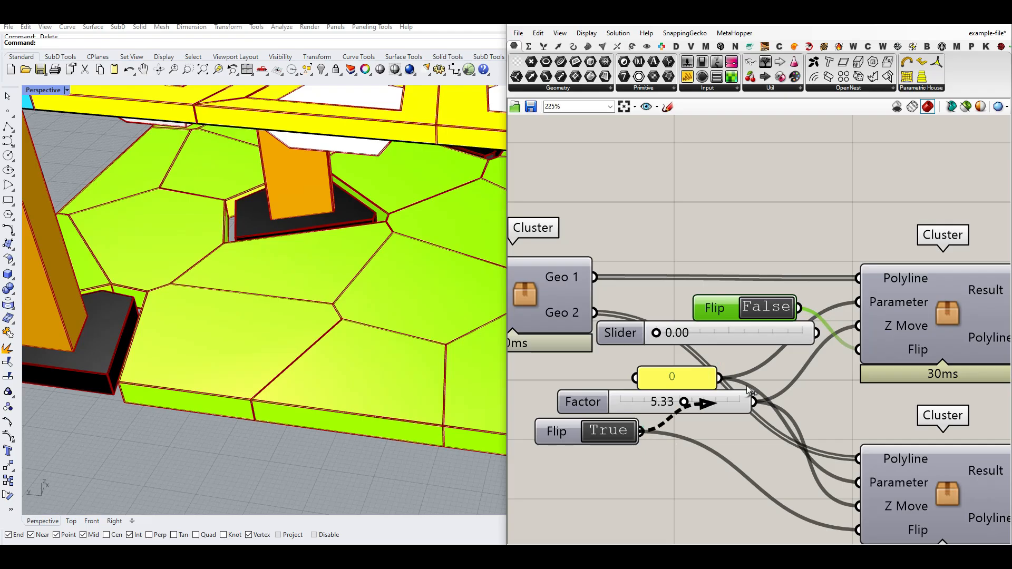
left_click(780, 337)
key("Delete")
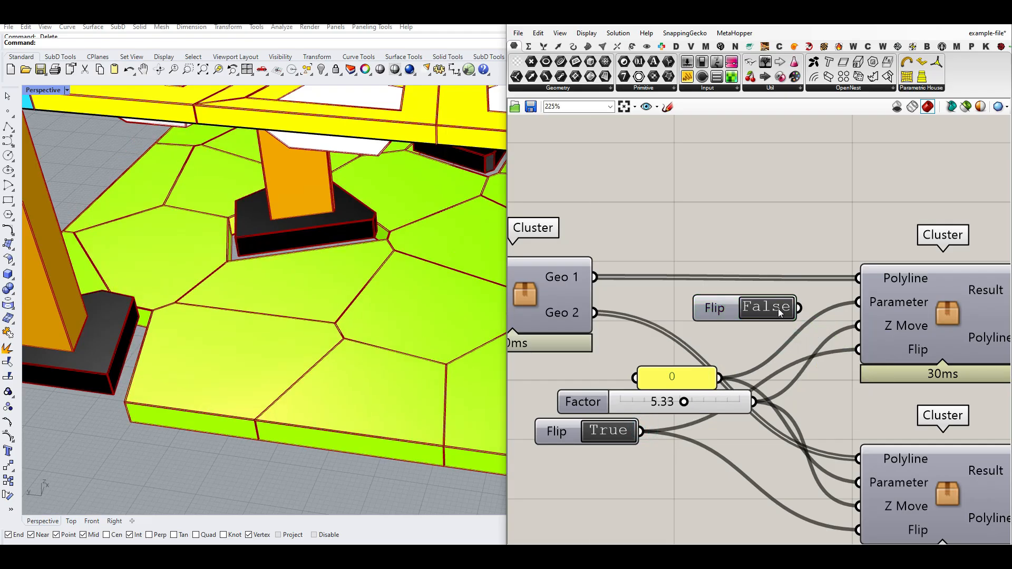
key("Delete")
Step: Enable the yellow Custom Preview for the floor cells beneath the column bases
right_click_drag(406, 396, 257, 254)
scroll(257, 255, "up", 2)
scroll(715, 378, "down", 5)
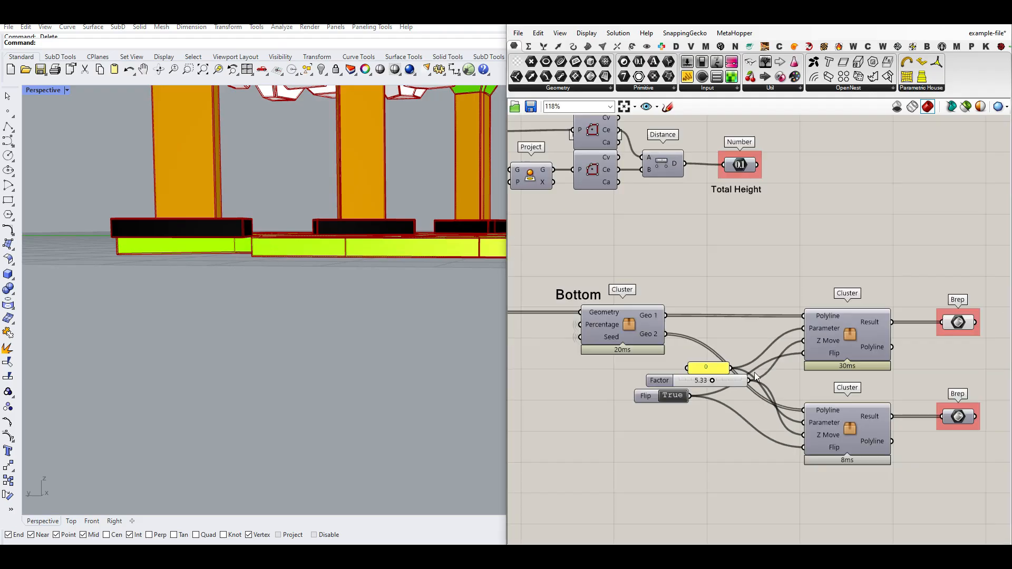
scroll(653, 339, "up", 3)
scroll(856, 423, "up", 2)
scroll(870, 420, "down", 6)
right_click_drag(865, 336, 529, 437)
right_click_drag(981, 242, 885, 285)
scroll(844, 274, "up", 3)
left_click_drag(811, 273, 787, 229)
left_click(827, 234)
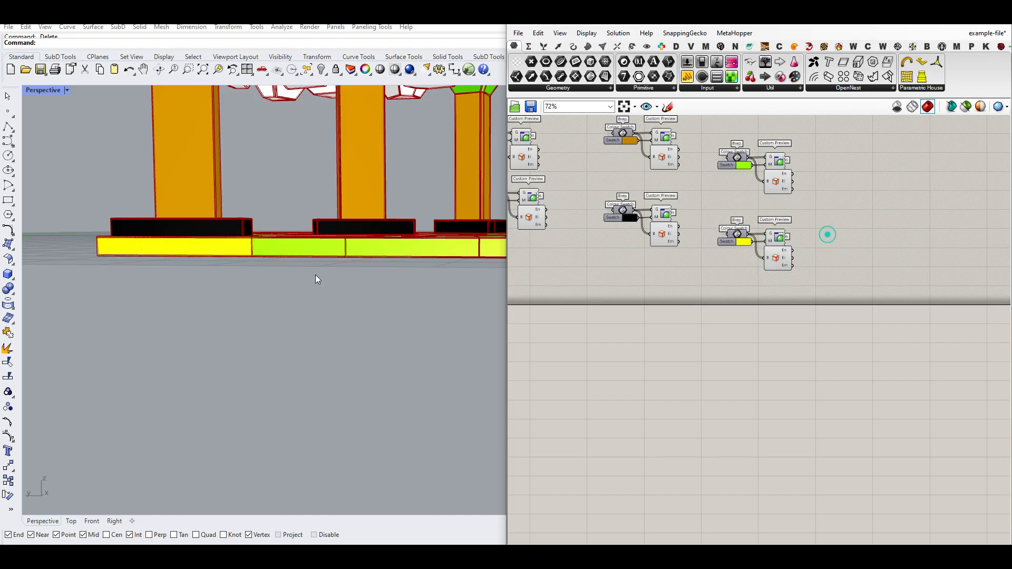
Step: Examine the complete structure and trace the Voronoi cells to the Project component and the Top cluster's two Curve parameters
scroll(315, 274, "down", 5)
right_click_drag(315, 274, 300, 340)
scroll(340, 311, "up", 3)
scroll(657, 318, "down", 6)
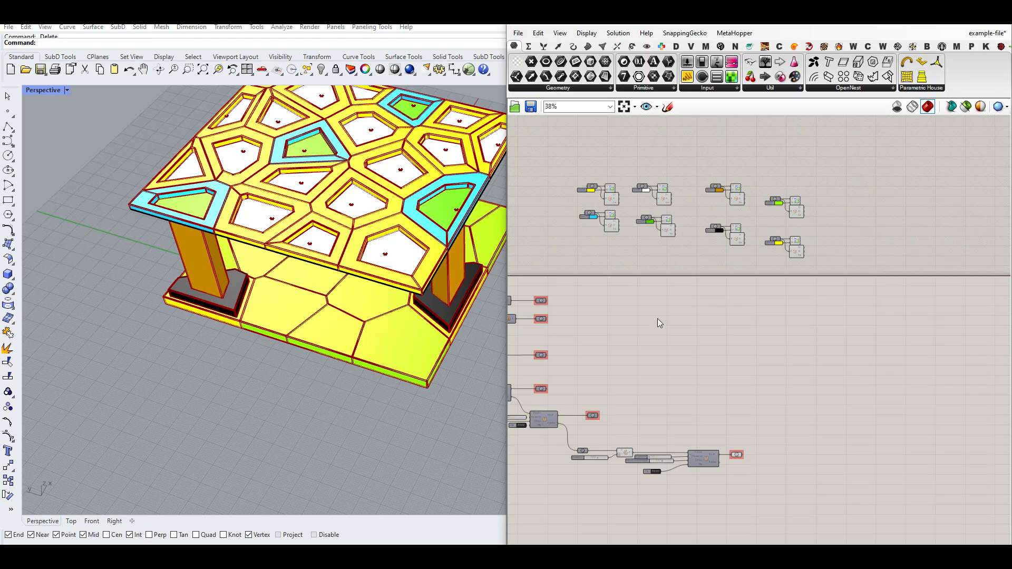
scroll(674, 311, "up", 8)
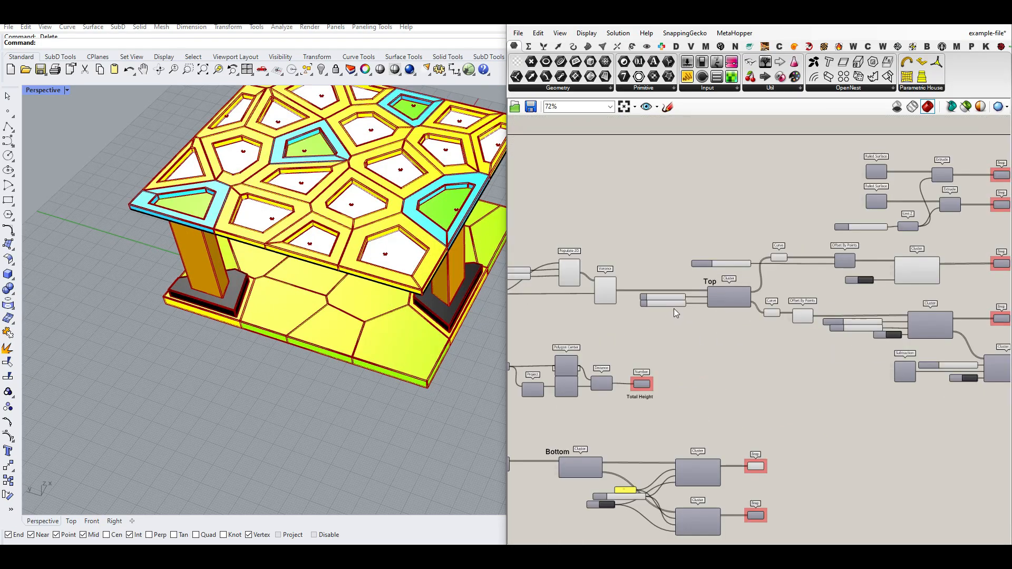
scroll(656, 364, "down", 5)
scroll(664, 430, "up", 4)
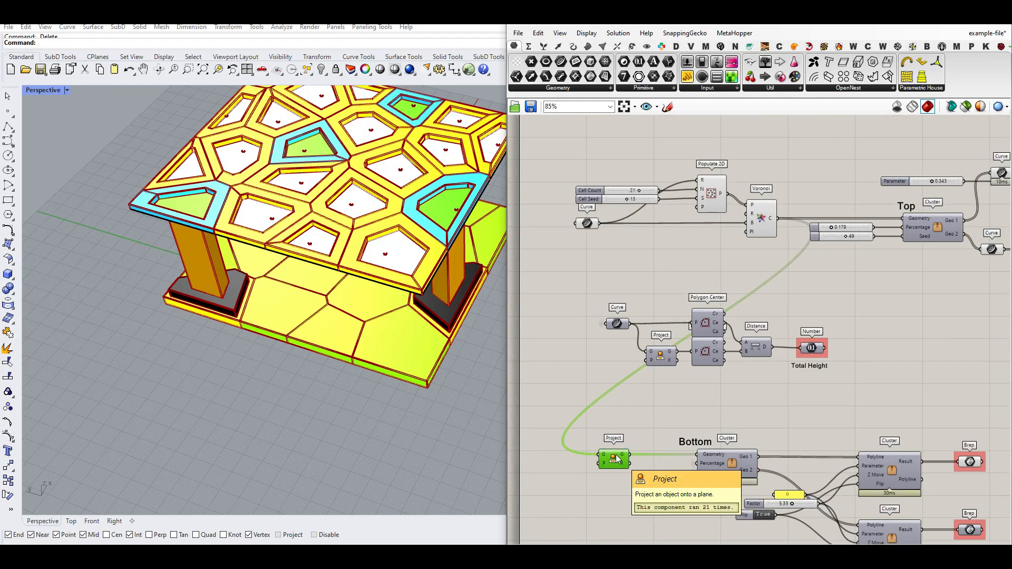
right_click_drag(232, 353, 274, 300)
right_click_drag(782, 226, 744, 240)
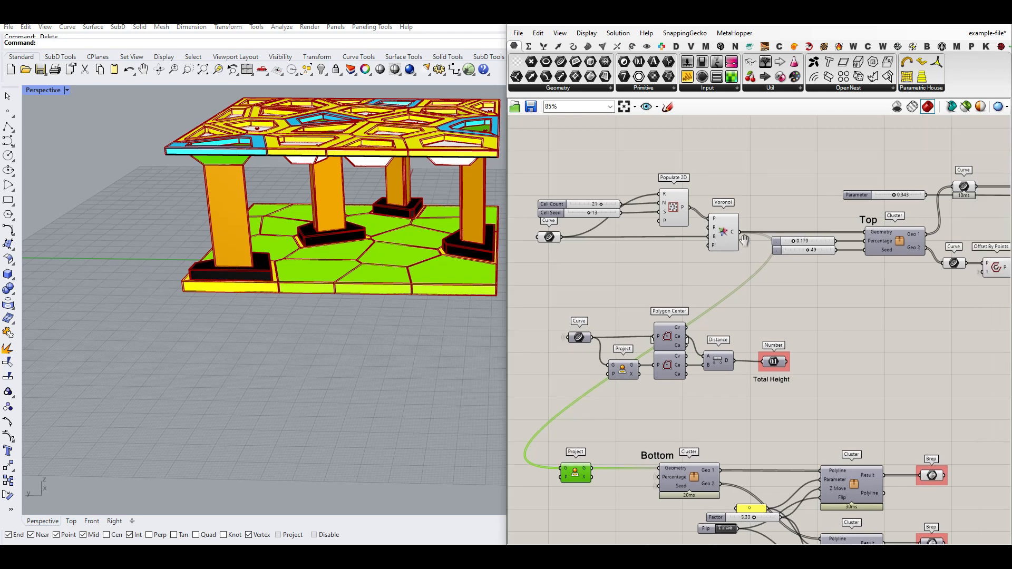
scroll(803, 258, "up", 3)
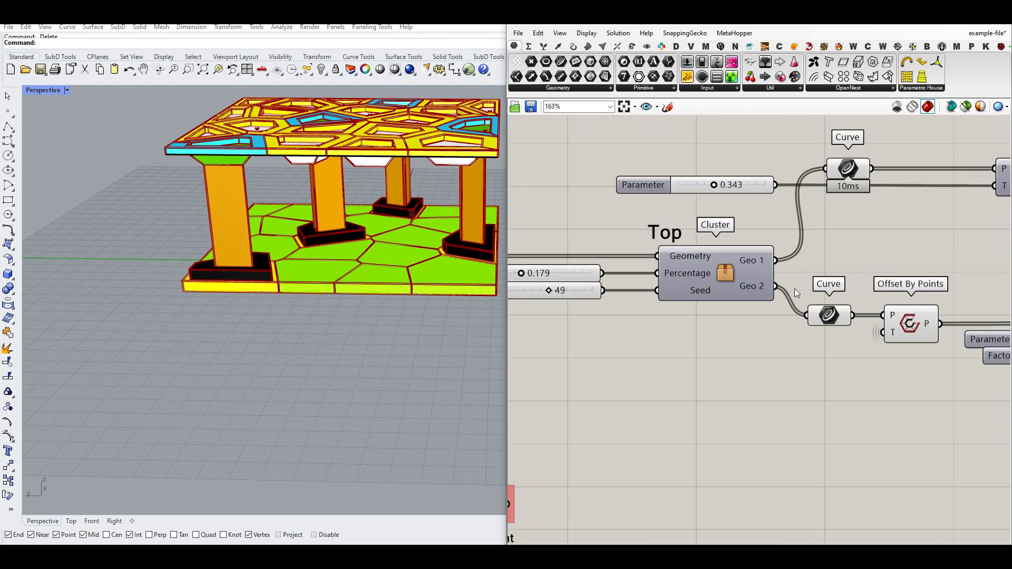
mouse_move(874, 146)
left_mouse_down()
mouse_move(873, 207)
mouse_move(876, 143)
left_mouse_up()
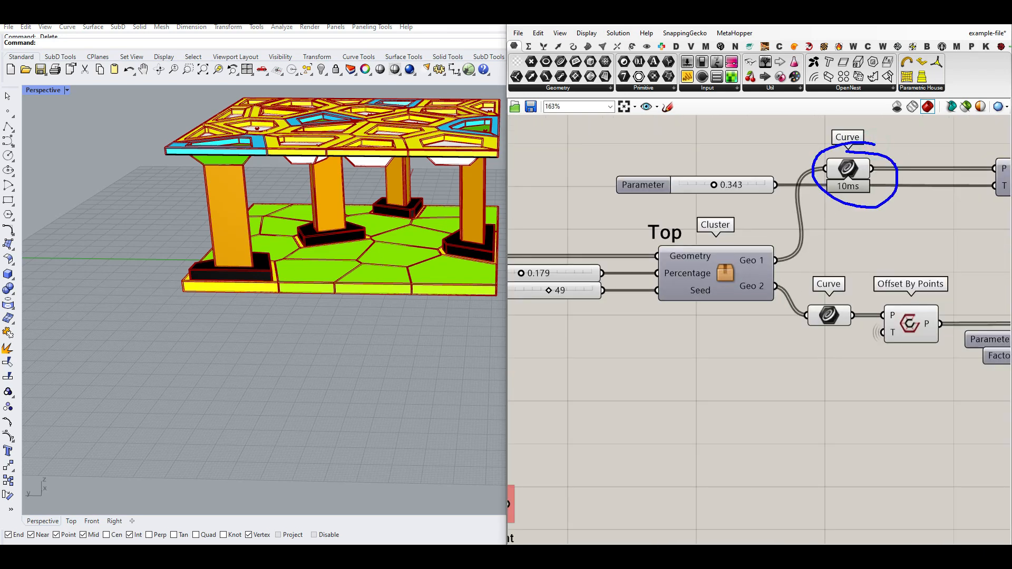
mouse_move(803, 288)
left_mouse_down()
mouse_move(854, 274)
mouse_move(825, 275)
left_mouse_up()
key("Escape")
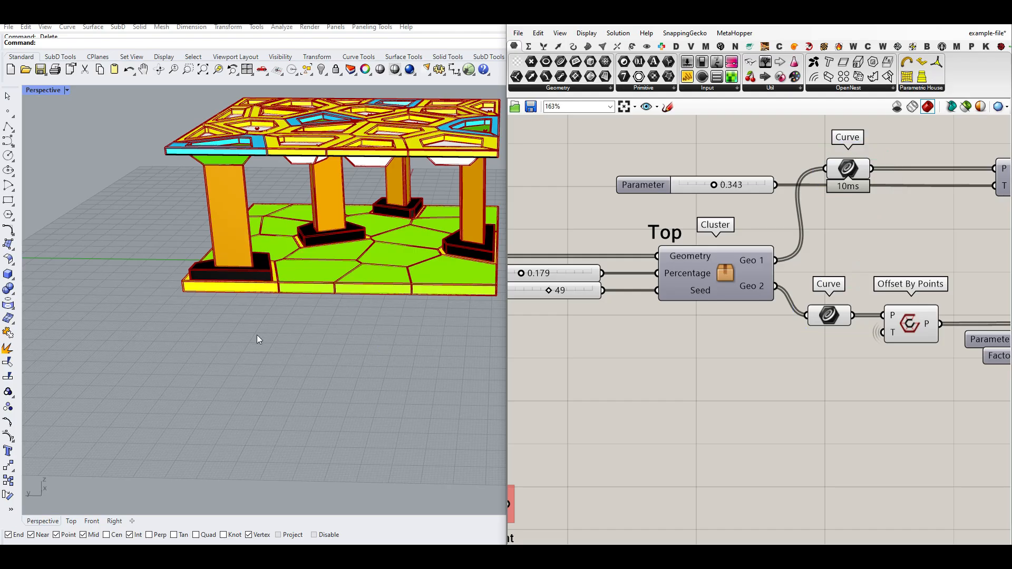
Step: Draw a rectangle about 48 by 60 units on the ground beside the structure and select it
scroll(221, 314, "down", 14)
right_click_drag(220, 314, 227, 353)
scroll(271, 311, "up", 8)
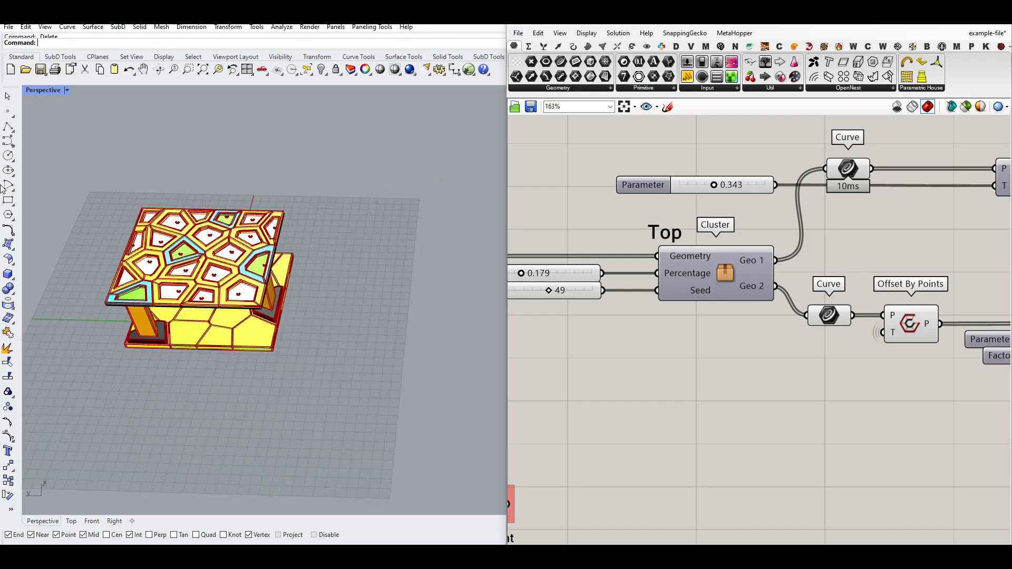
left_click(7, 200)
left_click(331, 273)
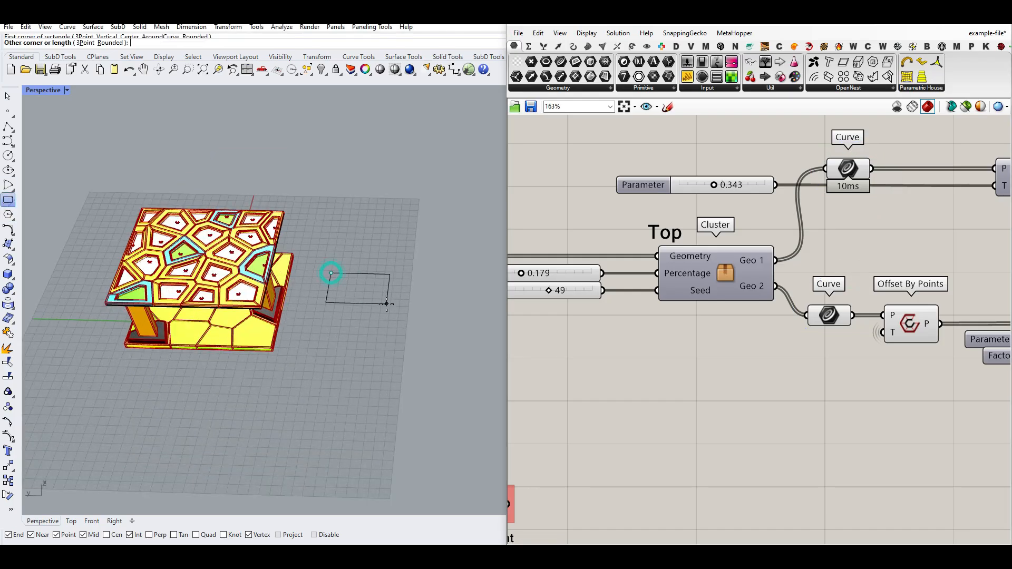
left_click(381, 307)
left_click(377, 306)
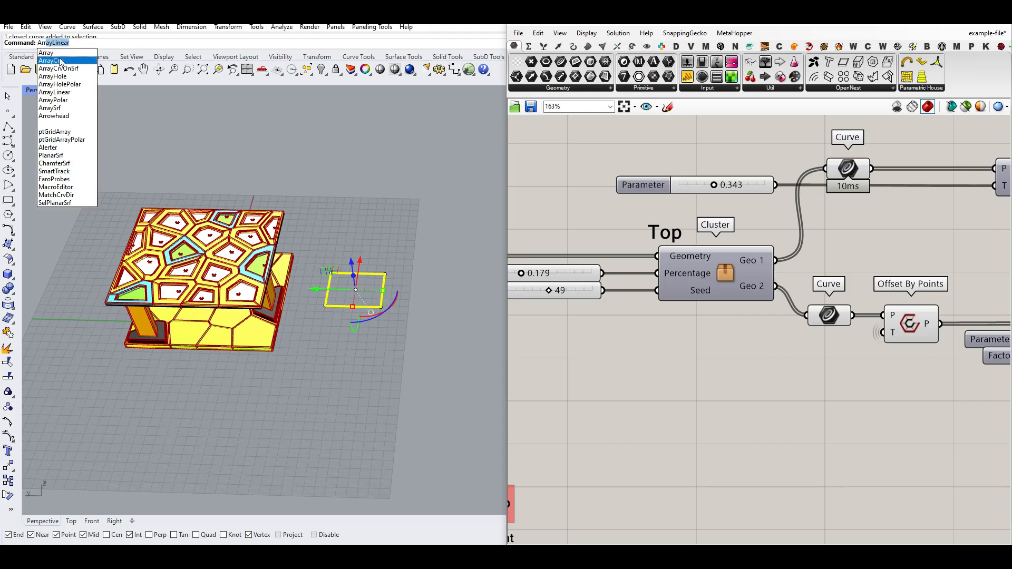
Step: Array the rectangle into an adjoining 4 by 3 grid, taking the spacing from its opposite corners
left_click(57, 52)
key("Return")
key("Return")
left_click(330, 273)
left_click(377, 309)
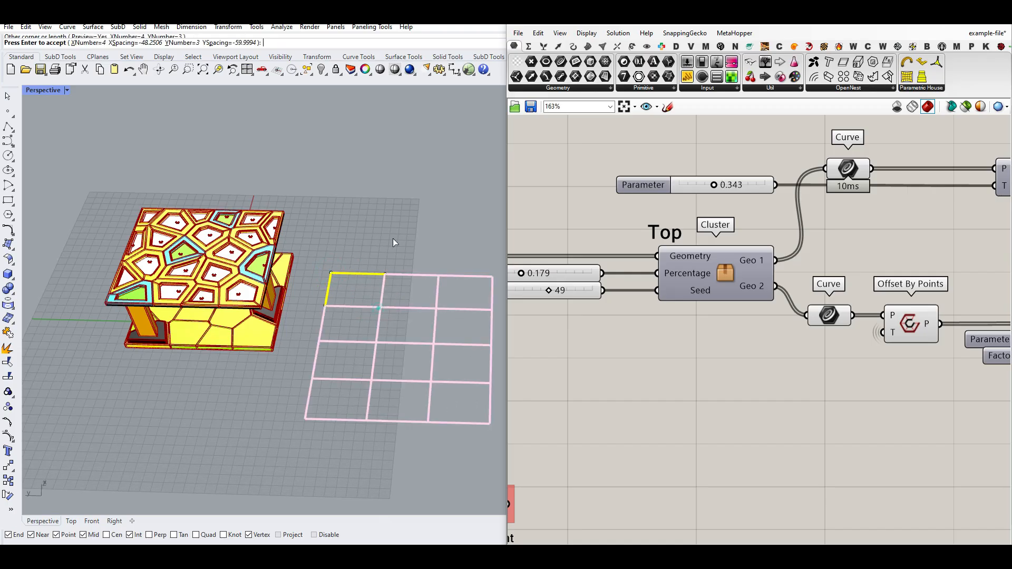
right_click(392, 233)
Step: Disconnect the Top cluster's Geo 1 and Geo 2 outputs from the two Curve parameters
right_click_drag(763, 242, 671, 260)
scroll(681, 264, "down", 3)
scroll(686, 270, "up", 3)
left_click_drag(680, 273, 730, 186, "ctrl")
left_click_drag(677, 301, 709, 330, "ctrl")
Step: Reference four scattered rectangles of the grid as multiple curves in the upper Curve parameter
right_click(748, 185)
left_click(788, 343)
left_click(355, 308)
left_click(396, 339)
left_click(429, 359)
left_click(454, 390)
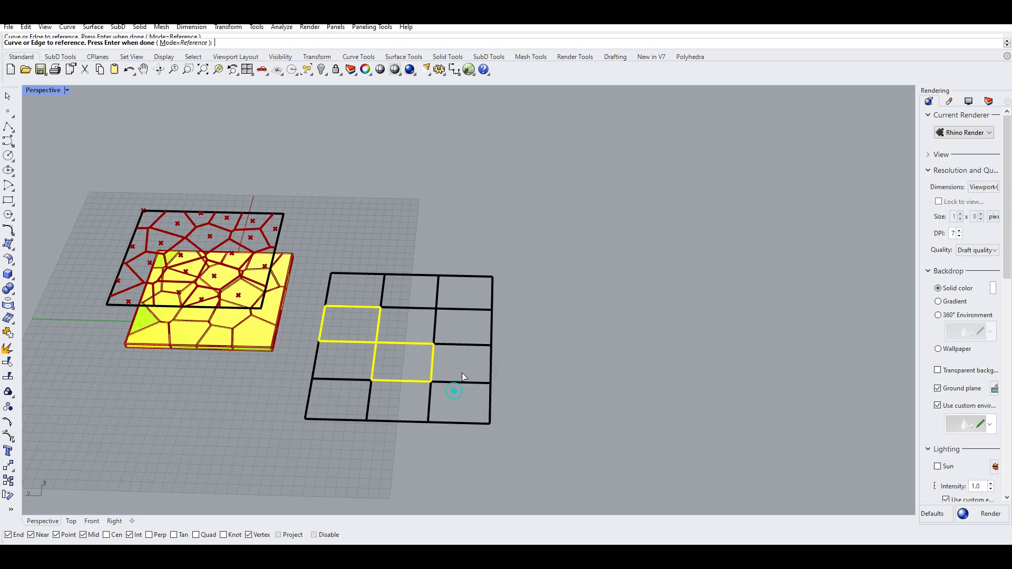
left_click(489, 311)
left_click(535, 335)
left_click(489, 401)
key("Return")
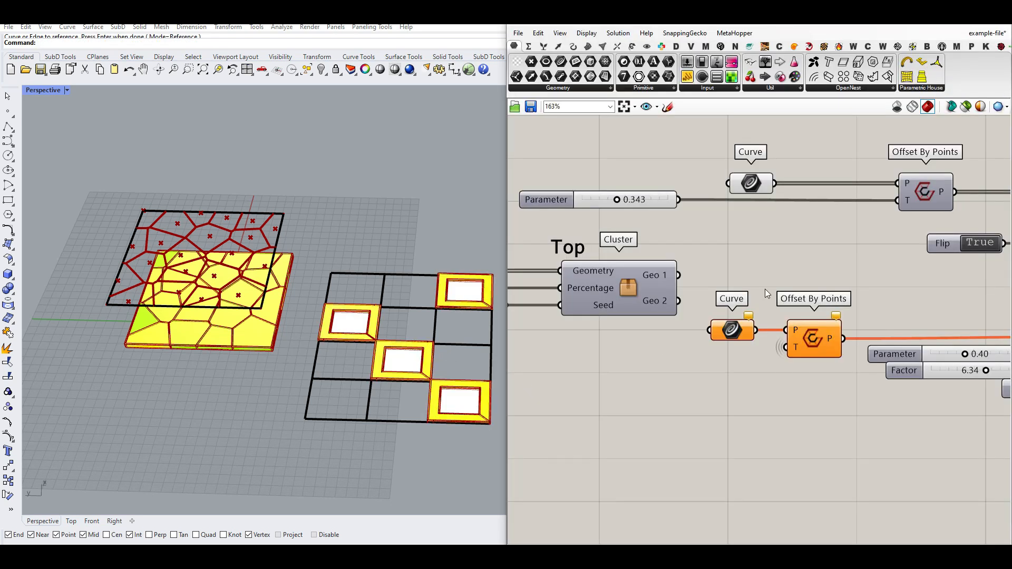
Step: Reference the remaining eight grid rectangles as multiple curves in the lower Curve parameter
right_click(732, 332)
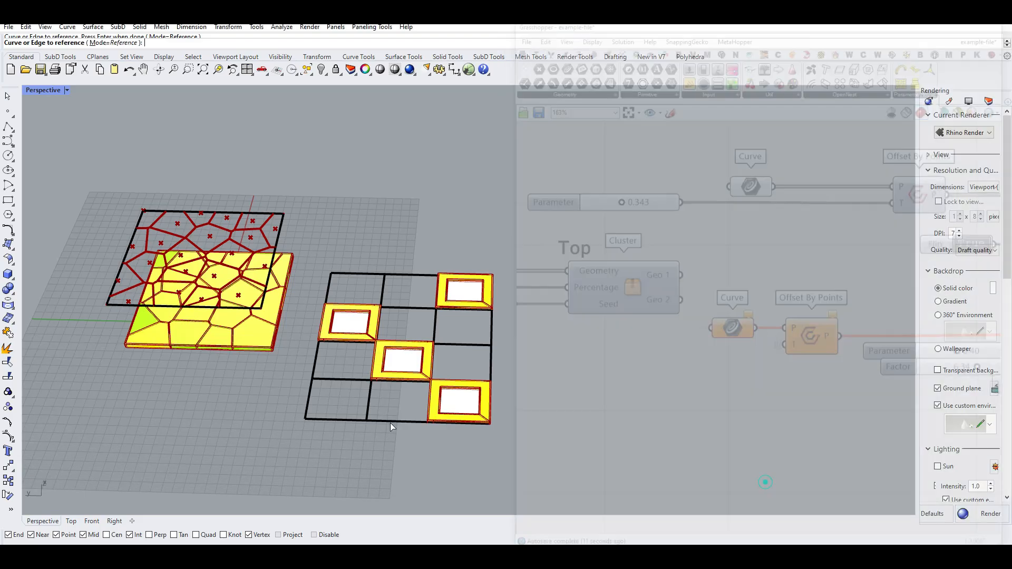
left_click(768, 486)
left_click_drag(342, 412, 343, 413)
left_click(314, 363)
left_click_drag(400, 260, 435, 324)
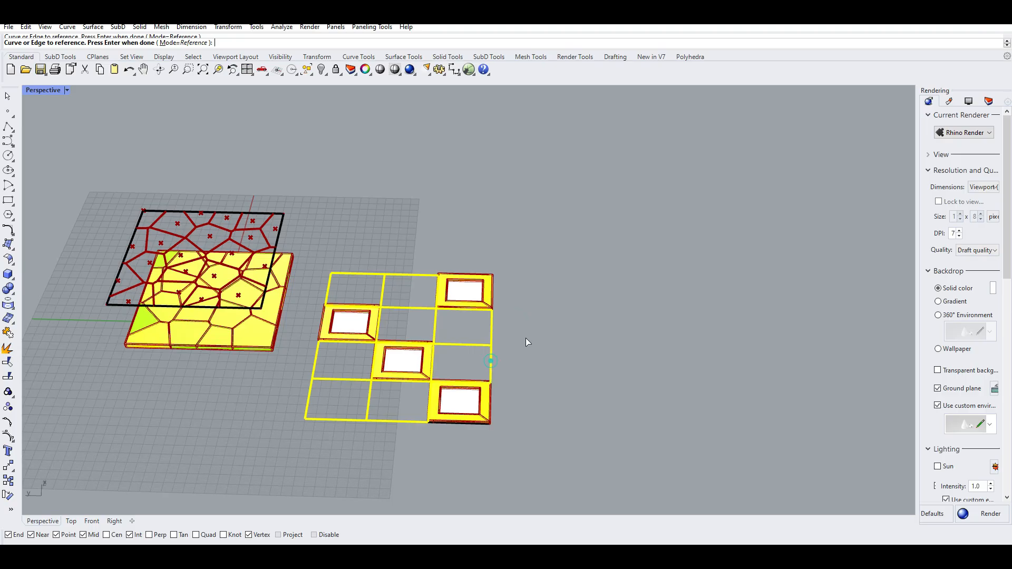
key("Return")
Step: Select the whole rectangle grid and move it vertically upward from the ground
right_click_drag(464, 380, 388, 308)
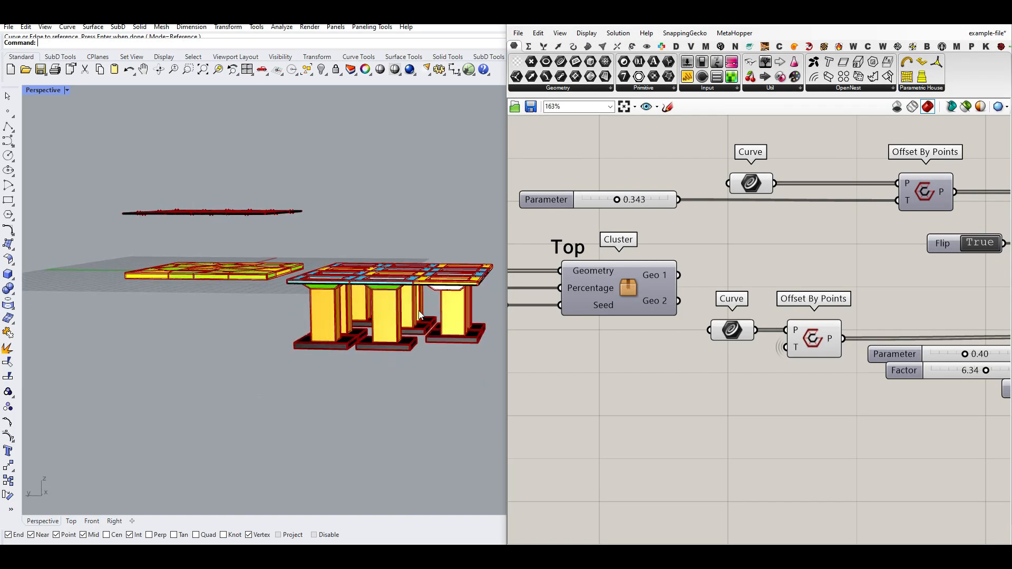
left_click_drag(489, 232, 308, 292)
left_click_drag(399, 235, 398, 175)
left_click(406, 126)
right_click_drag(407, 131, 410, 207)
scroll(409, 208, "up", 4)
right_click_drag(380, 311, 413, 291)
Step: Duplicate the Project component of the Bottom section and place the copy below the Top section's Curve parameters
scroll(372, 238, "down", 6)
scroll(738, 258, "down", 4)
right_click_drag(693, 322, 788, 282)
left_click(843, 183)
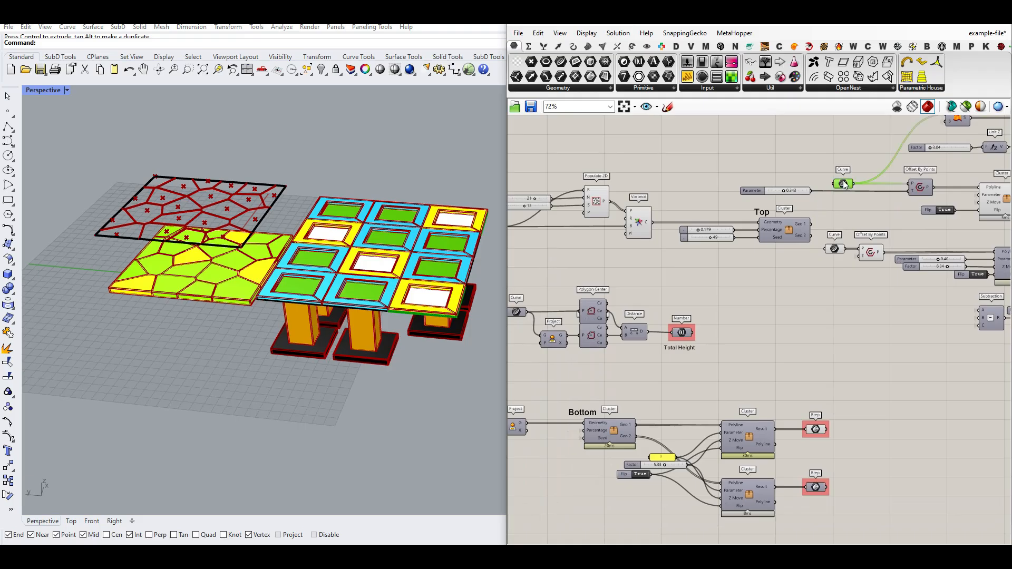
scroll(862, 190, "down", 2)
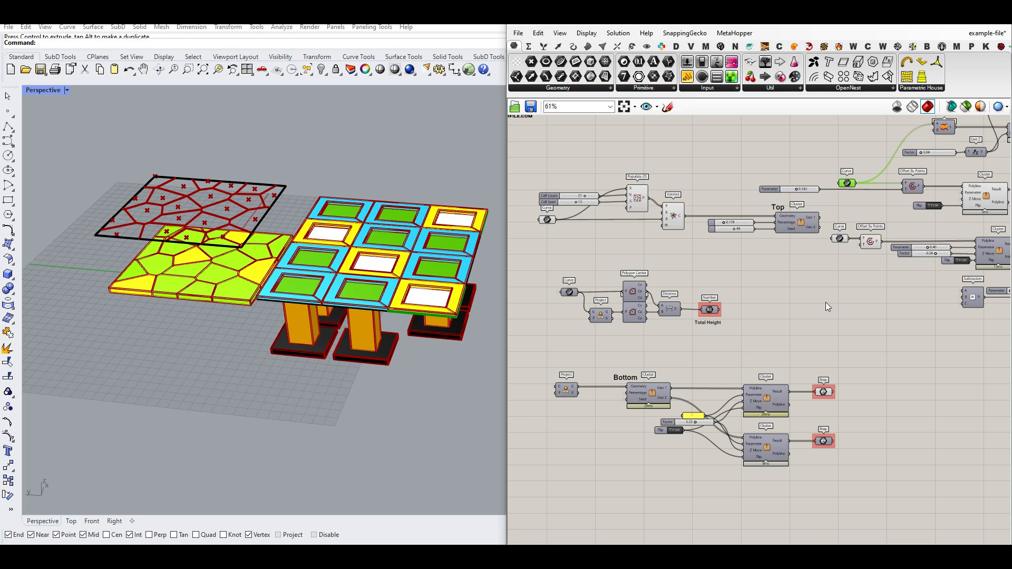
left_click(567, 391)
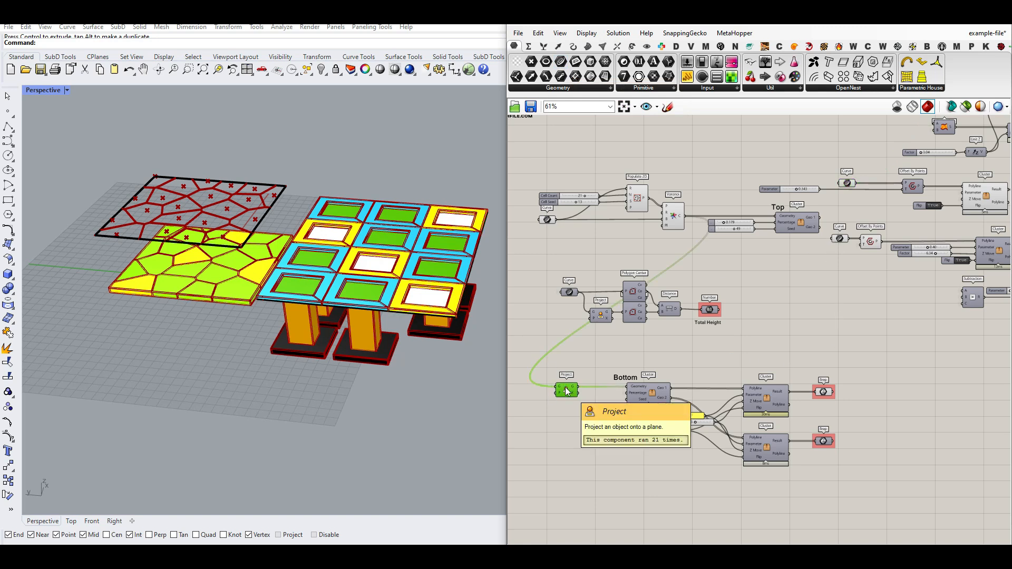
left_click_drag(568, 390, 830, 312, "alt")
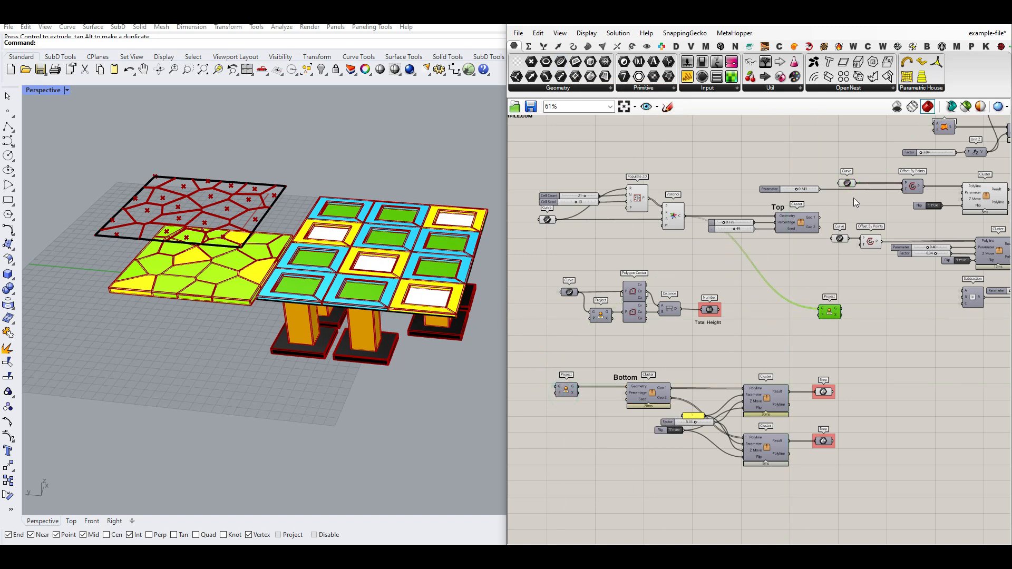
Step: Route the upper Curve parameter through the duplicated Project component into the upper floor cluster's Polyline input
left_click_drag(855, 182, 744, 388)
scroll(745, 390, "up", 2)
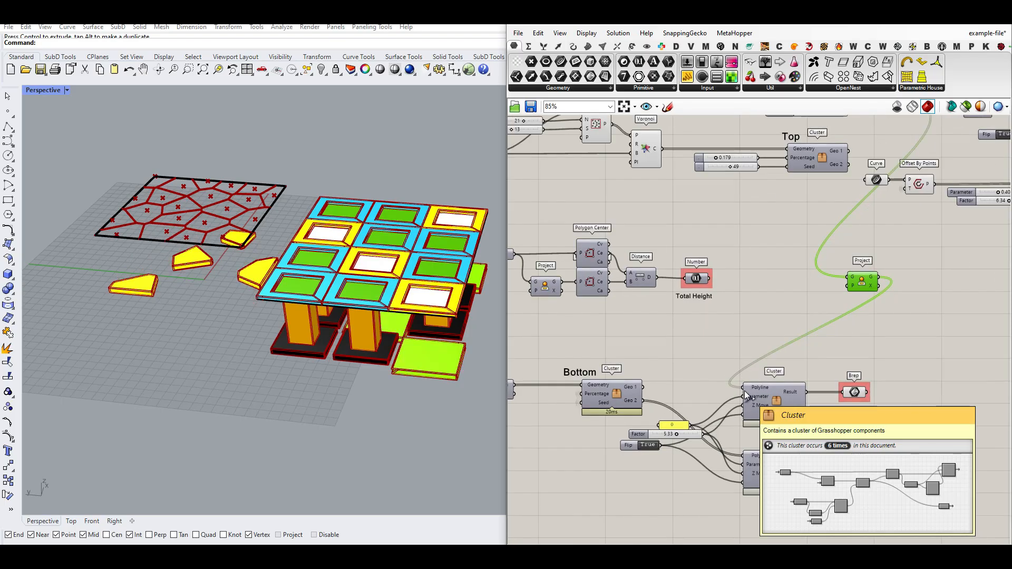
scroll(791, 352, "down", 2)
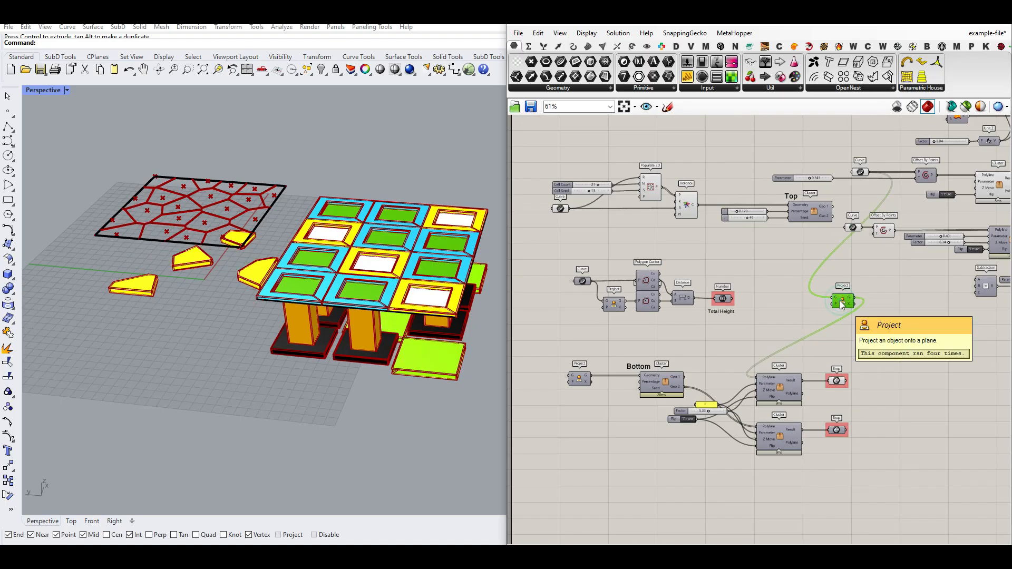
Step: Duplicate the Project component below itself and route the lower Curve parameter through it into the lower floor cluster's Polyline input
left_click_drag(846, 305, 844, 326, "alt")
left_click_drag(861, 227, 759, 427)
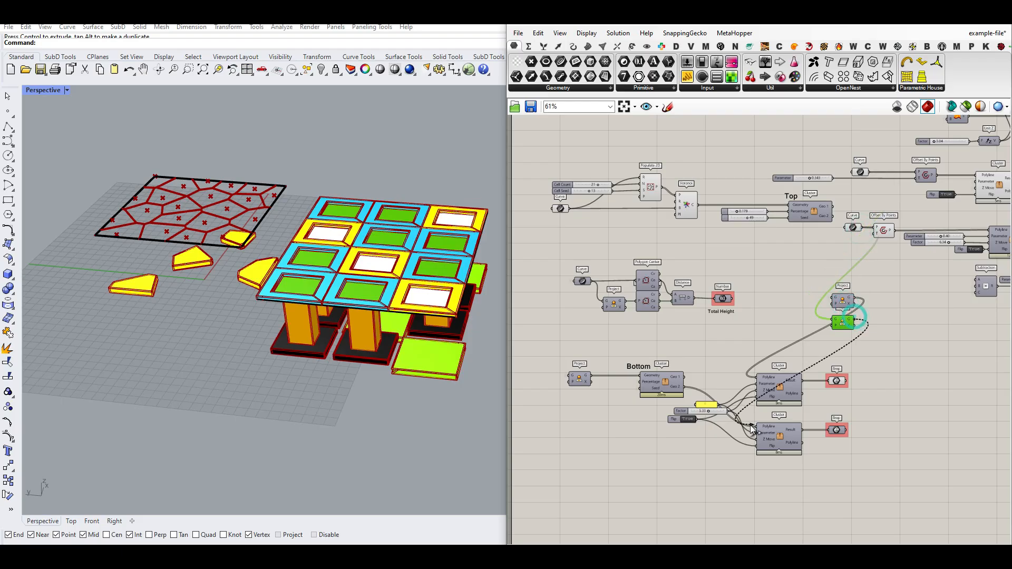
right_click_drag(334, 389, 359, 369)
scroll(332, 339, "down", 3)
Step: Undo the last gumball move in Rhino and delete both Project copies below the Top section
key("ctrl+z")
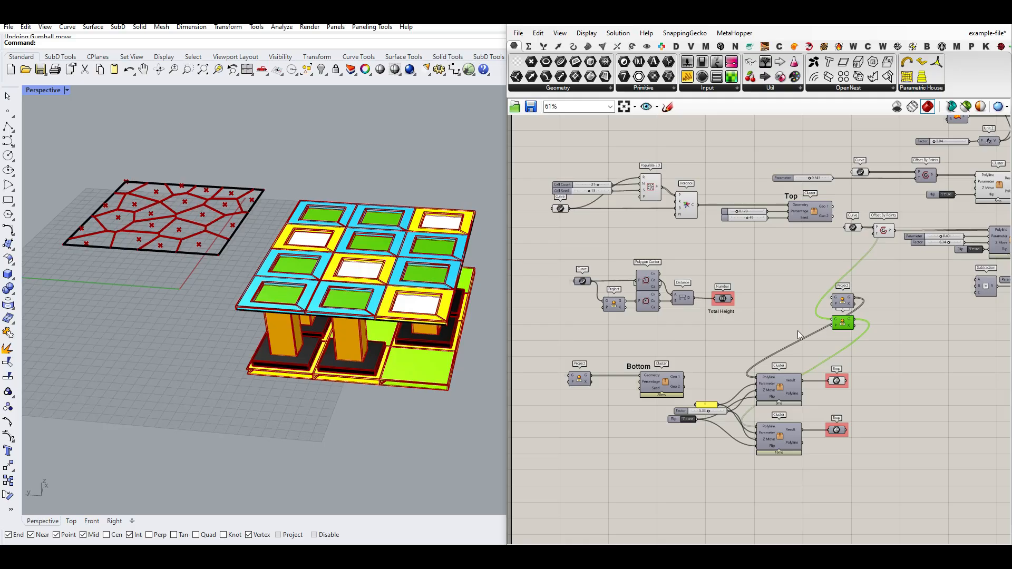
left_click_drag(876, 283, 831, 323)
key("Delete")
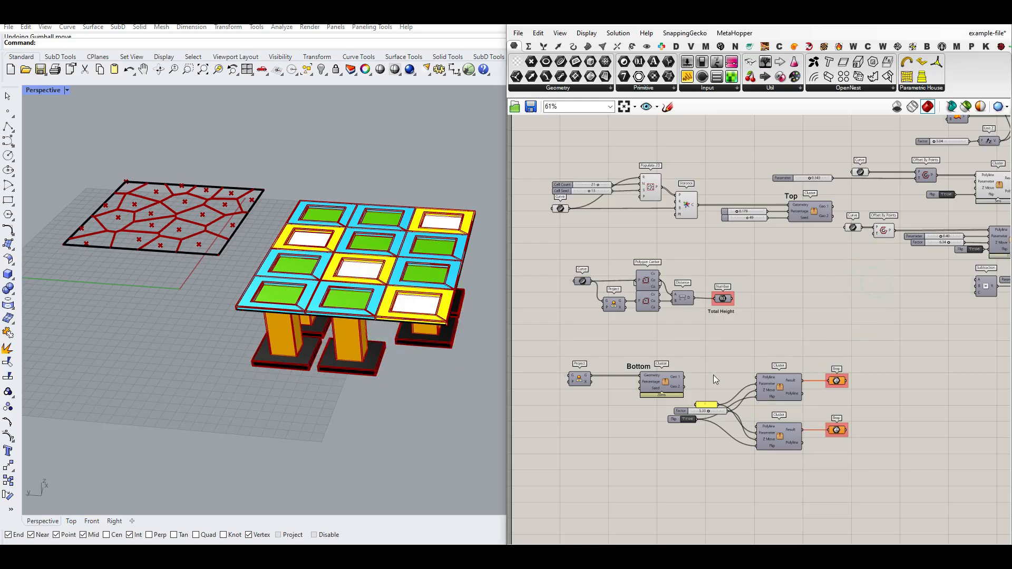
Step: Reconnect the Bottom cluster's Geo 1 and Geo 2 outputs to the Polyline inputs of the two floor clusters
scroll(709, 374, "up", 3)
left_click_drag(668, 379, 789, 459)
scroll(685, 328, "down", 2)
Step: Connect the Top cluster's Geo 1 output to the upper Curve parameter and Geo 2 to the lower Curve parameter
right_click_drag(752, 254, 731, 285)
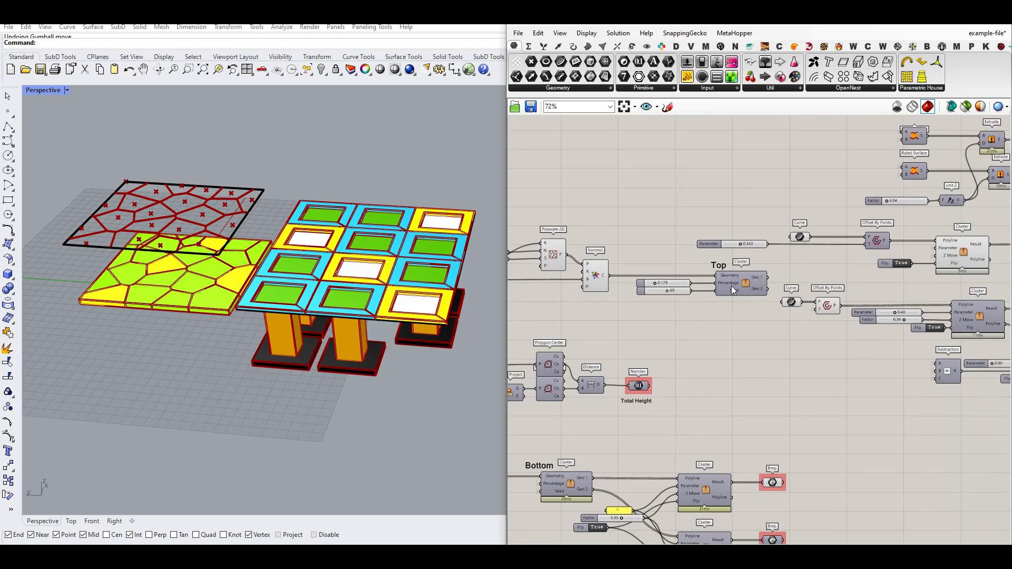
scroll(769, 275, "up", 1)
left_click_drag(769, 276, 796, 231)
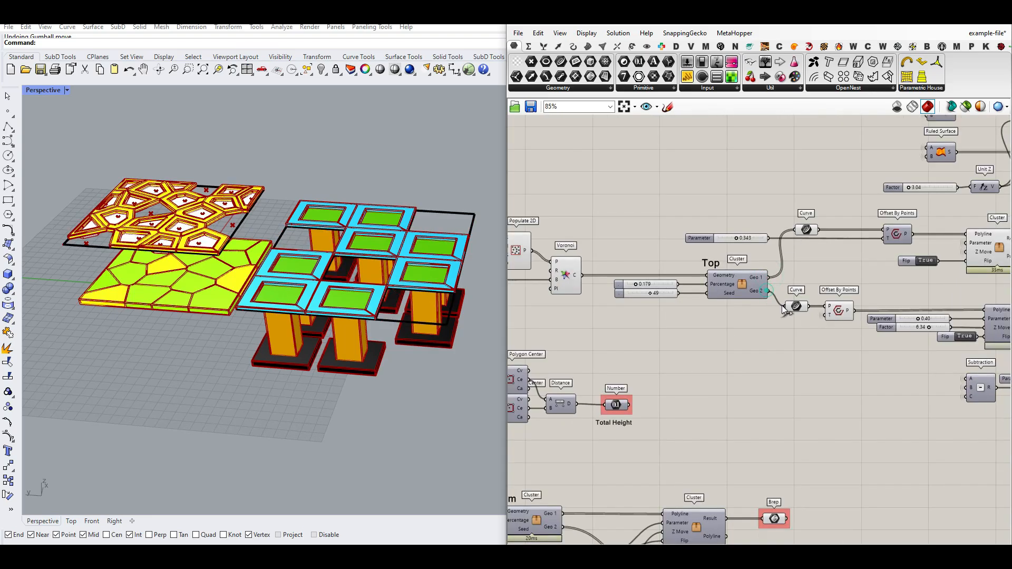
left_click_drag(784, 309, 786, 306)
Step: Delete the custom rectangle grid from the Rhino model
left_click_drag(417, 179, 290, 333)
key("Delete")
right_click_drag(220, 361, 245, 239)
scroll(762, 344, "down", 3)
scroll(244, 238, "up", 3)
scroll(801, 366, "up", 5)
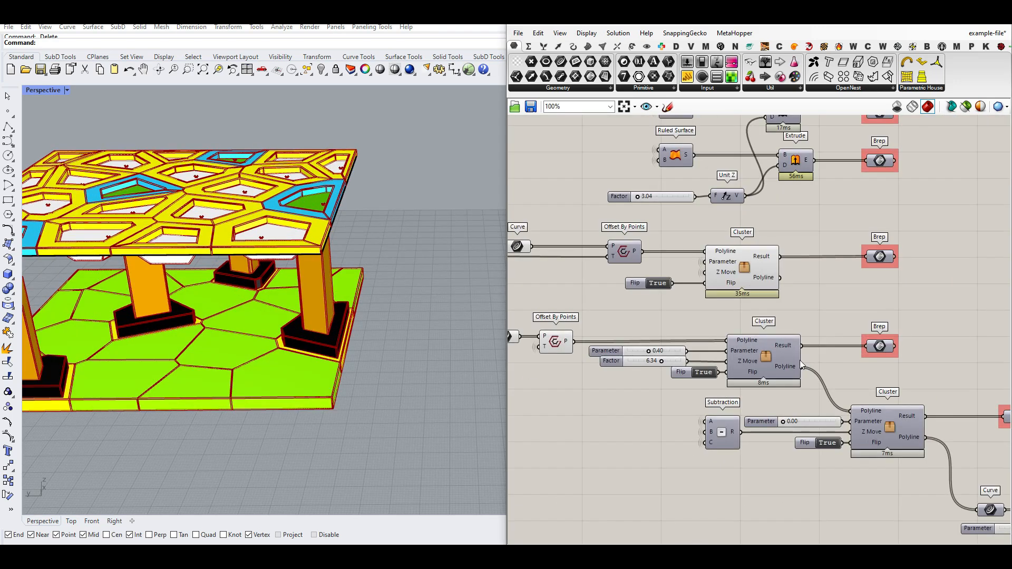
Step: Inspect the components inside the Top cluster and the upper Offset By Points branch's cluster, returning to the main definition after each
scroll(773, 358, "down", 4)
scroll(680, 321, "up", 3)
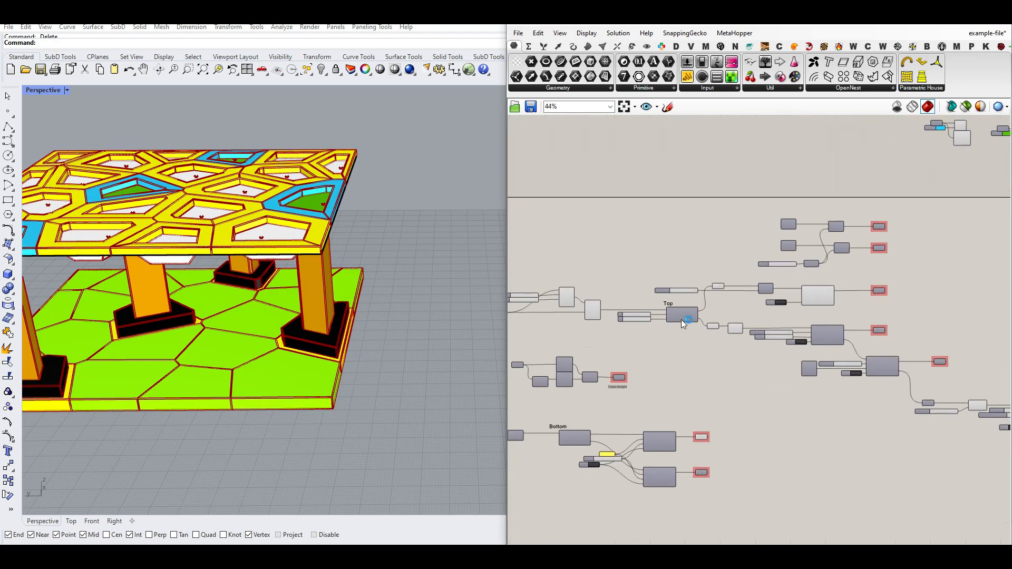
double_click(684, 310)
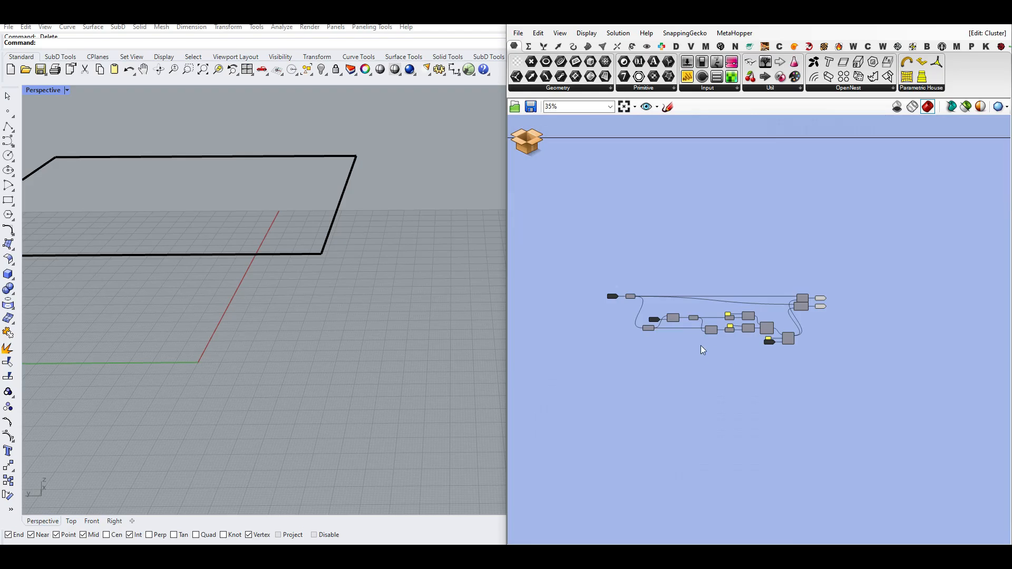
left_click(551, 172)
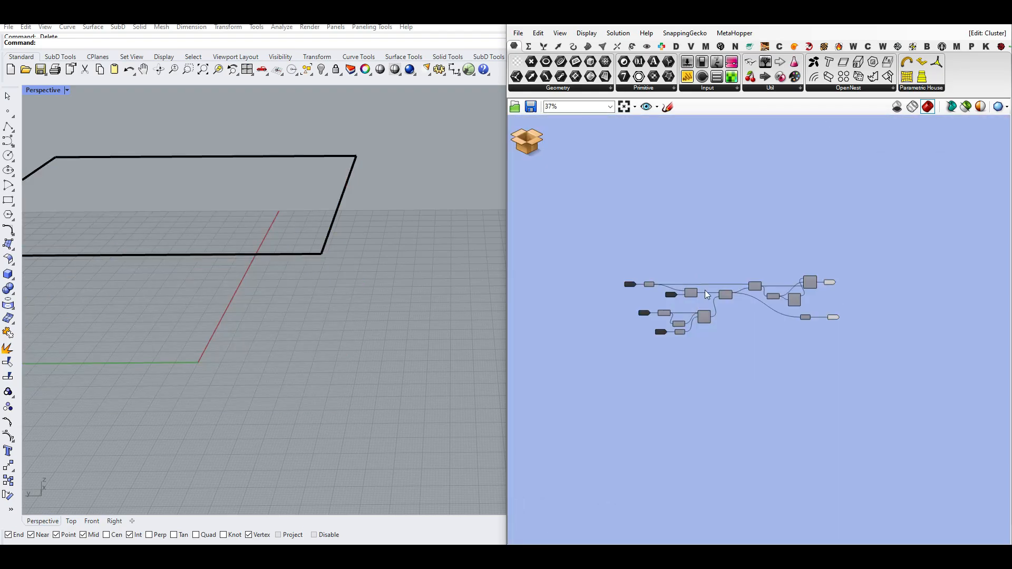
left_click(523, 152)
left_click(538, 177)
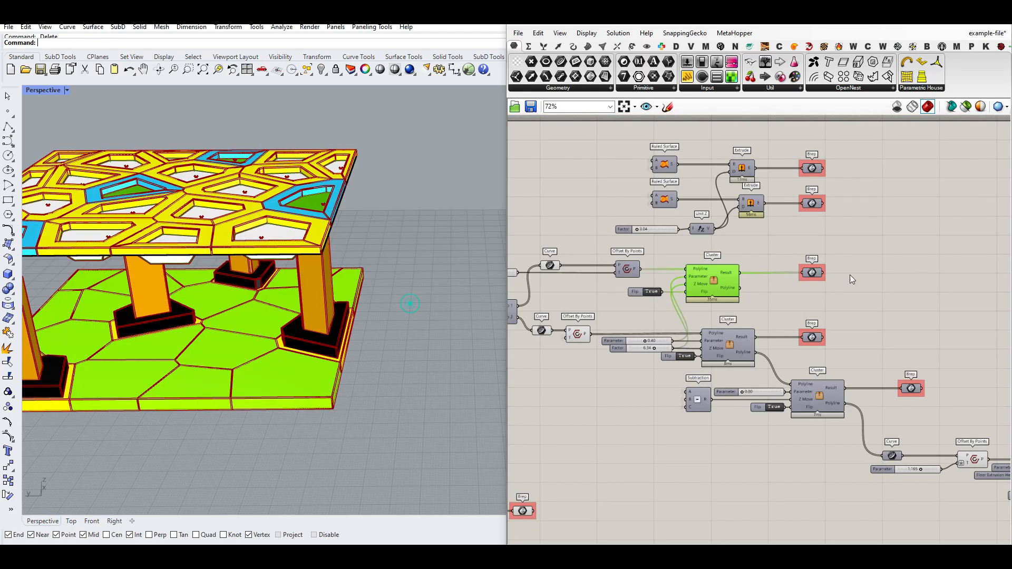
scroll(254, 317, "down", 8)
right_click_drag(254, 318, 286, 276)
scroll(201, 352, "up", 8)
scroll(274, 265, "down", 6)
scroll(272, 288, "up", 4)
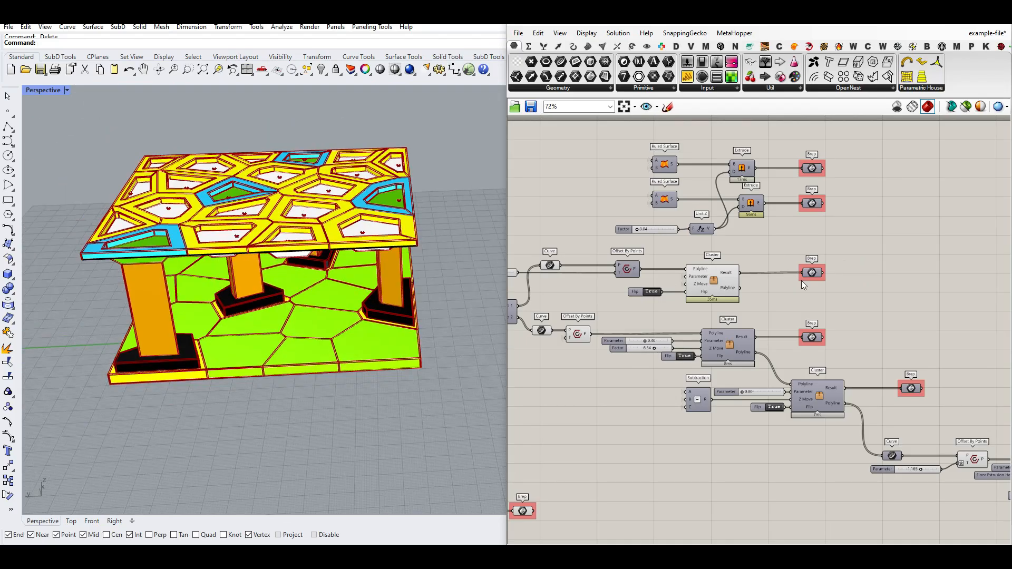